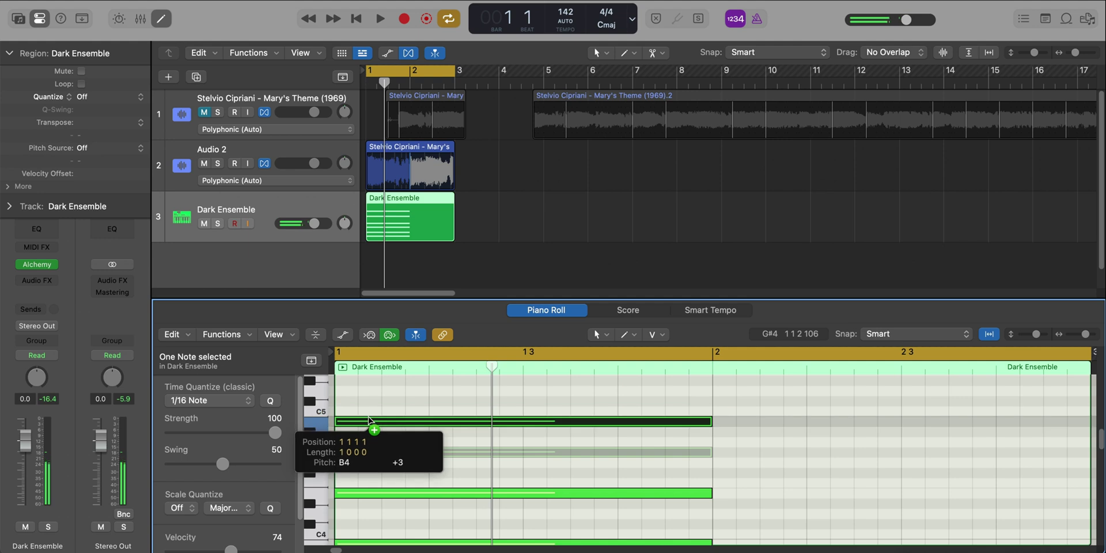
- Copy all seven notes of the Dark Ensemble chord from bar 1 to bar 2, shifted up about two semitones
{"action": "scroll", "coordinate": [388, 447], "scroll_direction": "down", "scroll_amount": 5}
{"action": "key", "text": "space"}
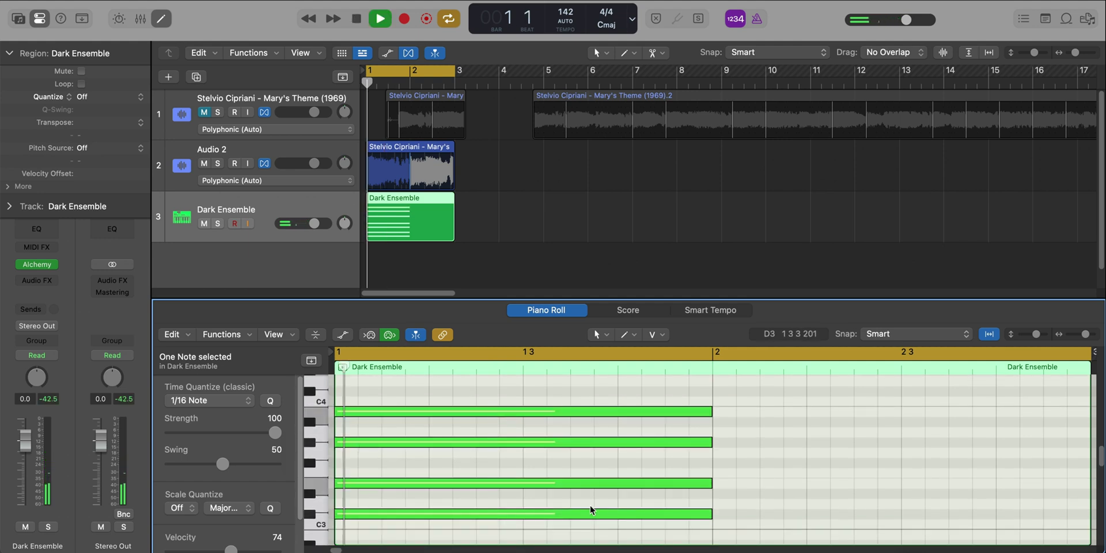
{"action": "left_click", "coordinate": [590, 504], "text": "ctrl+alt"}
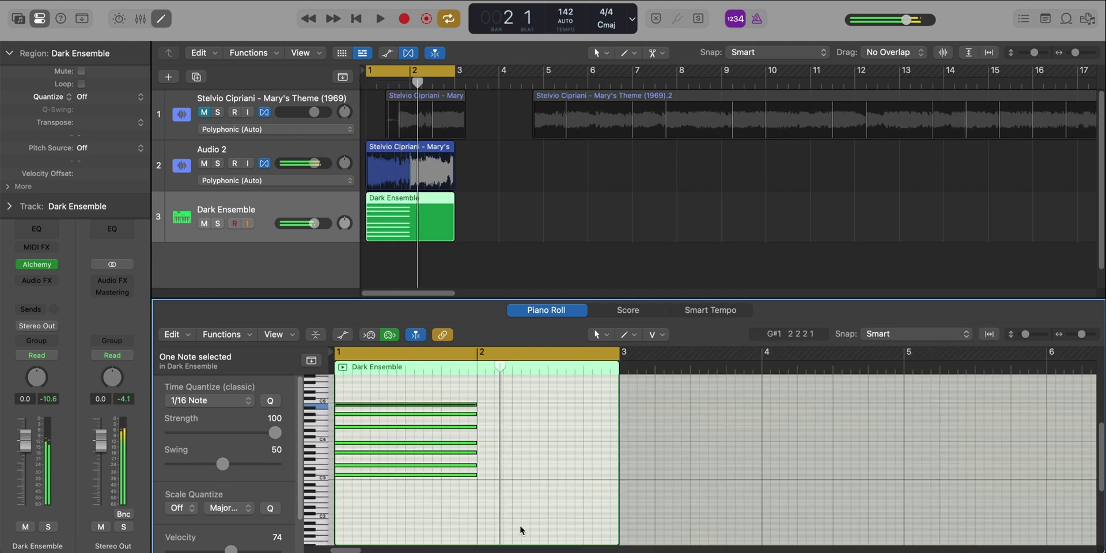
{"action": "left_click_drag", "start_coordinate": [520, 525], "coordinate": [362, 369]}
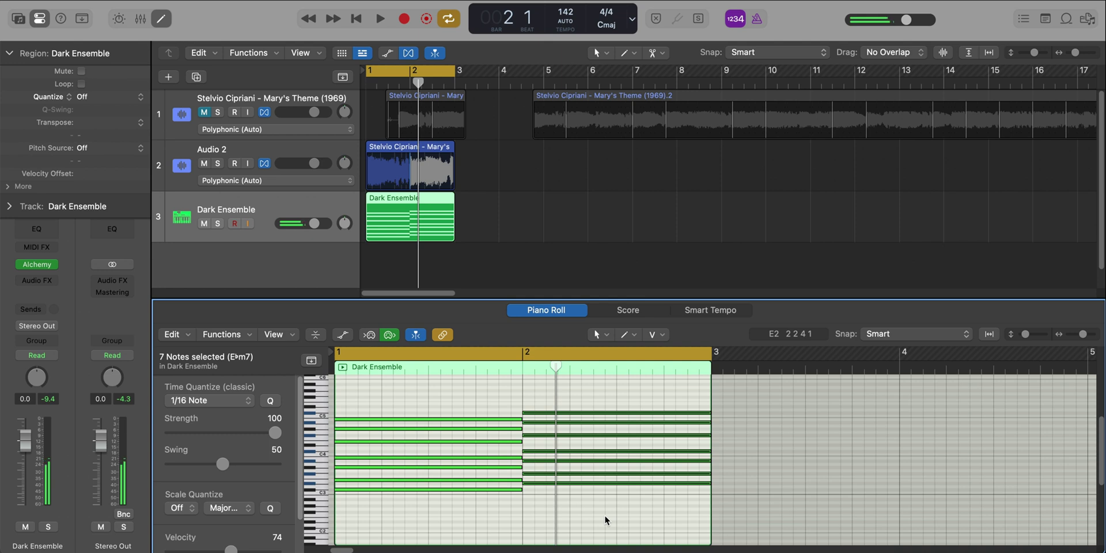
{"action": "key", "text": "space"}
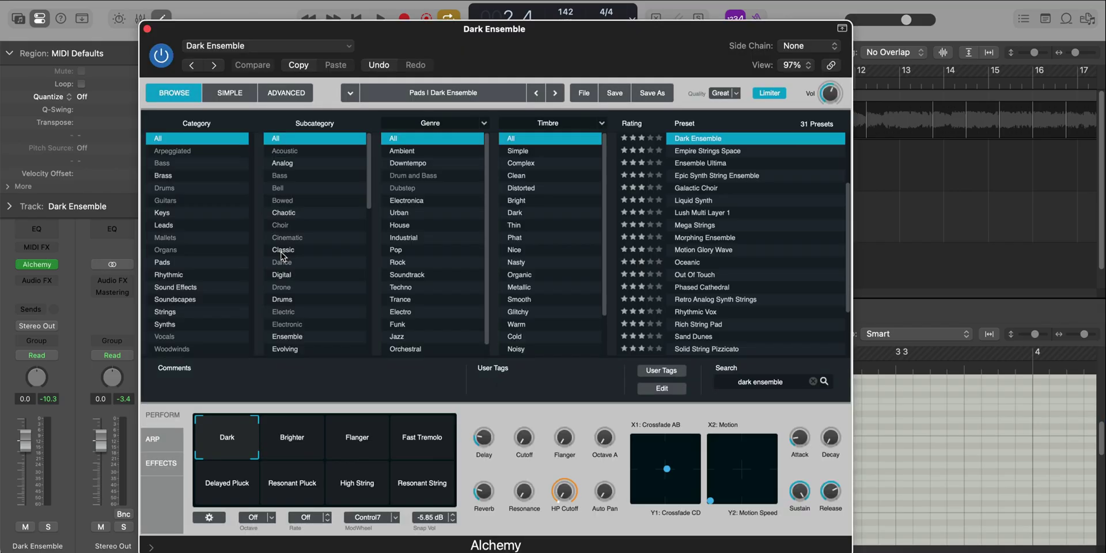
- Solo the Dark Ensemble track and set Alchemy's Reverb to 0.0%
{"action": "left_click_drag", "start_coordinate": [588, 65], "coordinate": [649, 47]}
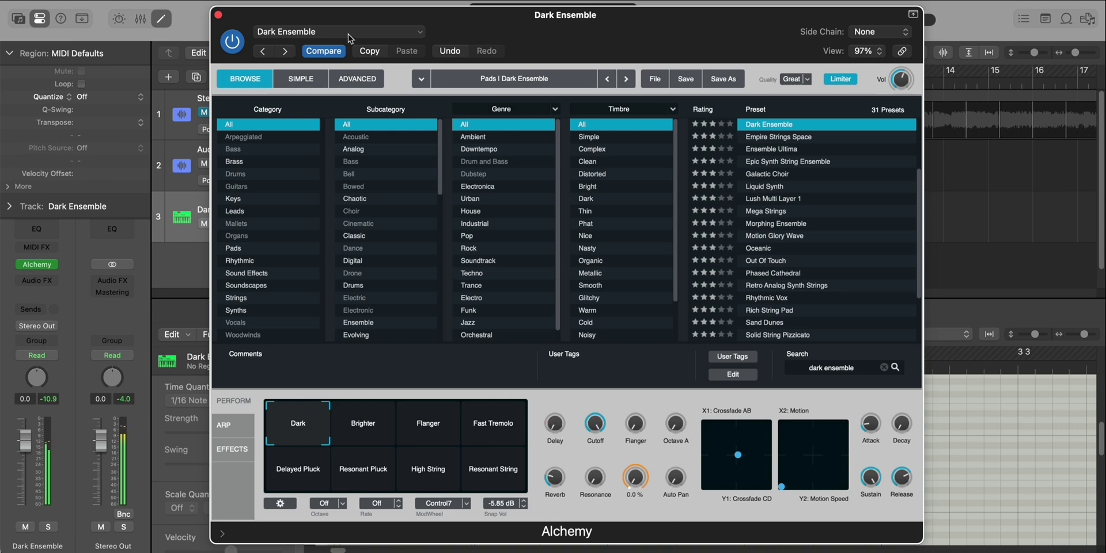
{"action": "left_click_drag", "start_coordinate": [350, 38], "coordinate": [451, 48]}
{"action": "left_click", "coordinate": [216, 224]}
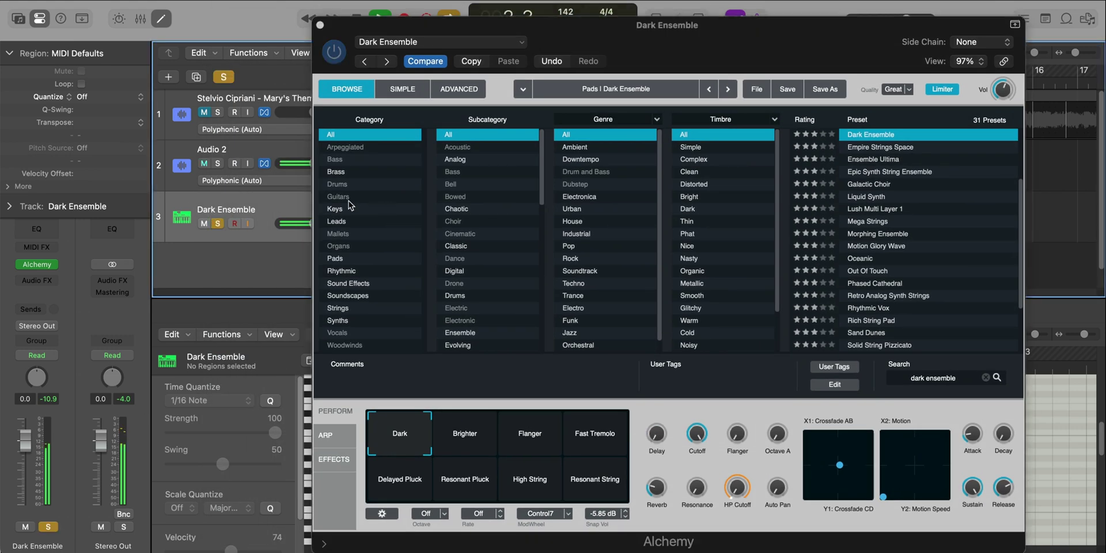
{"action": "left_click_drag", "start_coordinate": [665, 35], "coordinate": [556, 35]}
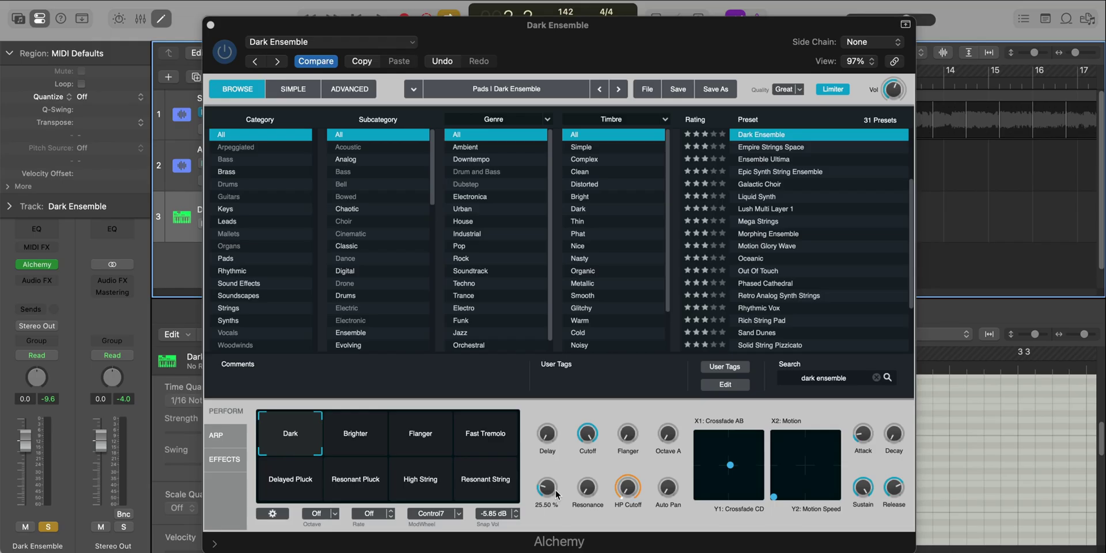
{"action": "left_click_drag", "start_coordinate": [554, 491], "coordinate": [521, 515]}
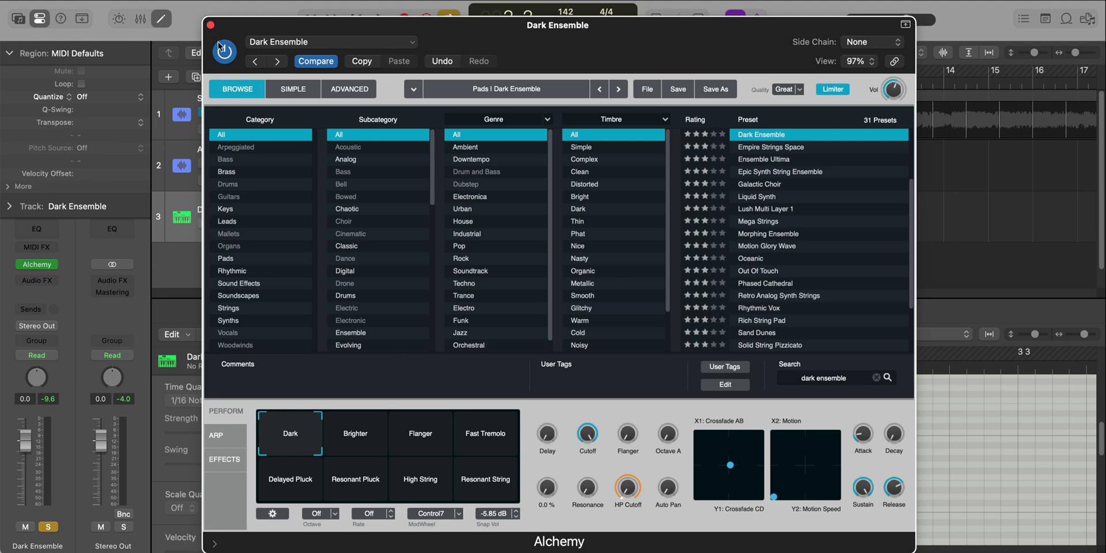
{"action": "left_click", "coordinate": [211, 26]}
- Add ChromaVerb to the Dark Ensemble track with a 2.00 s decay, 0% dry and 100% wet
{"action": "key", "text": "super+shift+p"}
{"action": "type", "text": "chrom"}
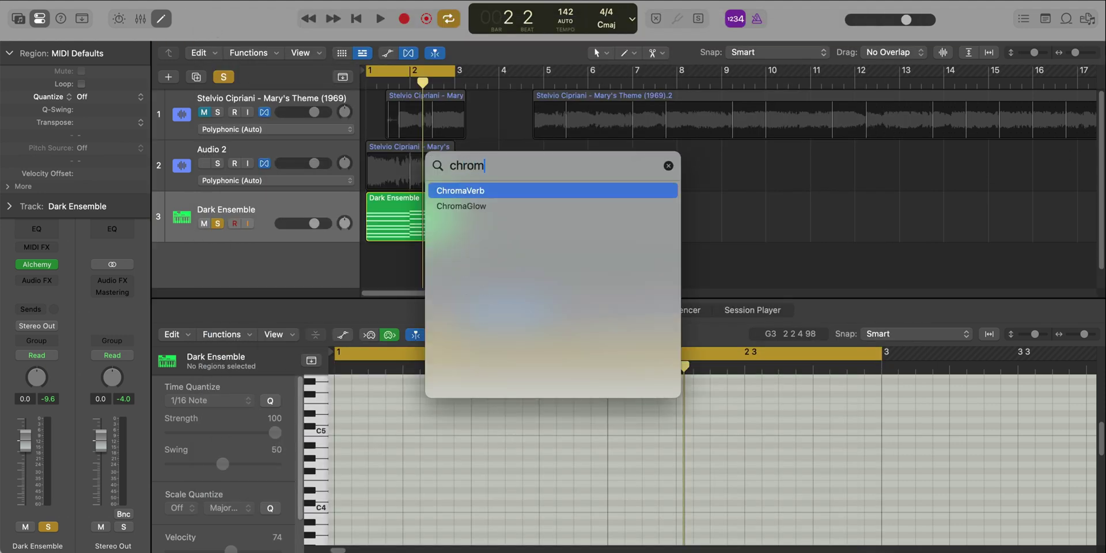
{"action": "key", "text": "Return"}
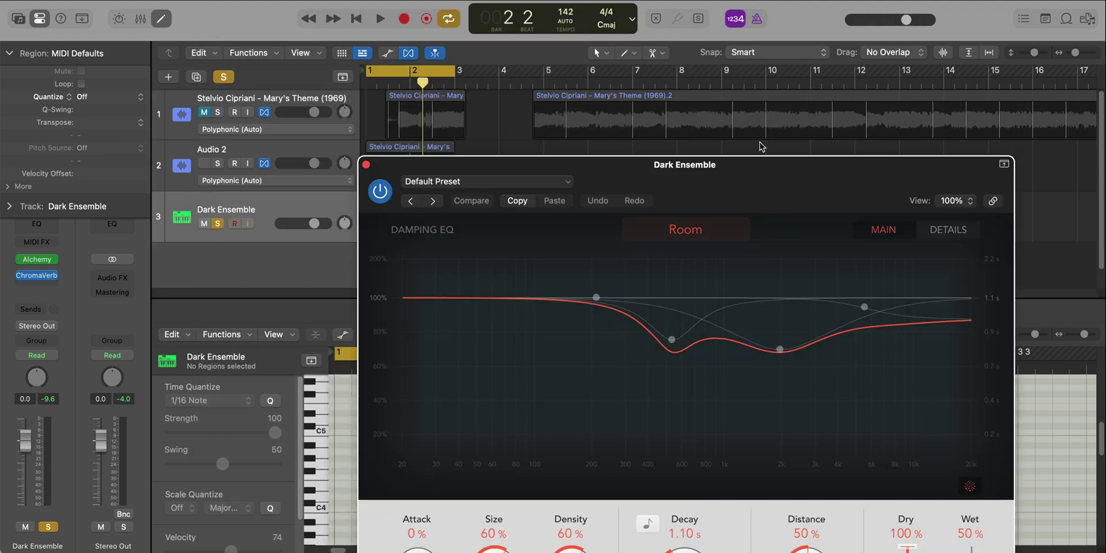
{"action": "left_click_drag", "start_coordinate": [746, 167], "coordinate": [572, 46]}
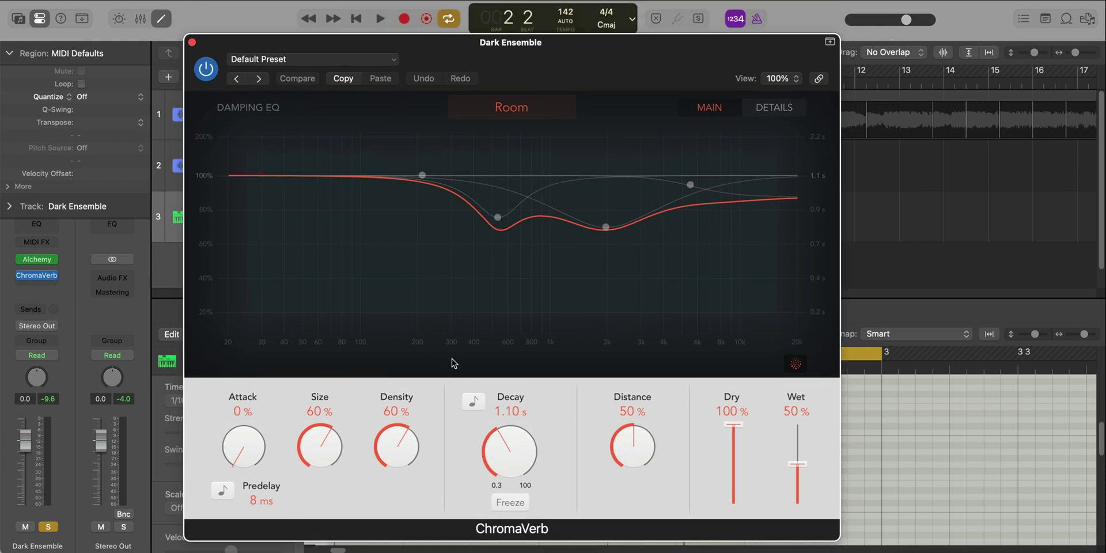
{"action": "left_click_drag", "start_coordinate": [513, 426], "coordinate": [513, 415]}
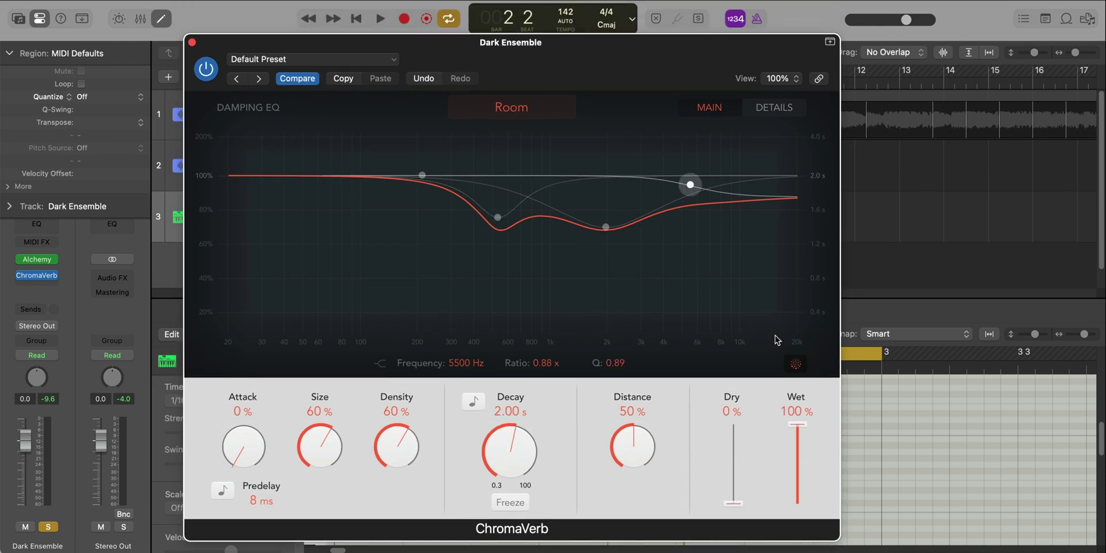
- Audition the soloed Dark Ensemble pad with ChromaVerb bypassed and enabled
{"action": "key", "text": "space"}
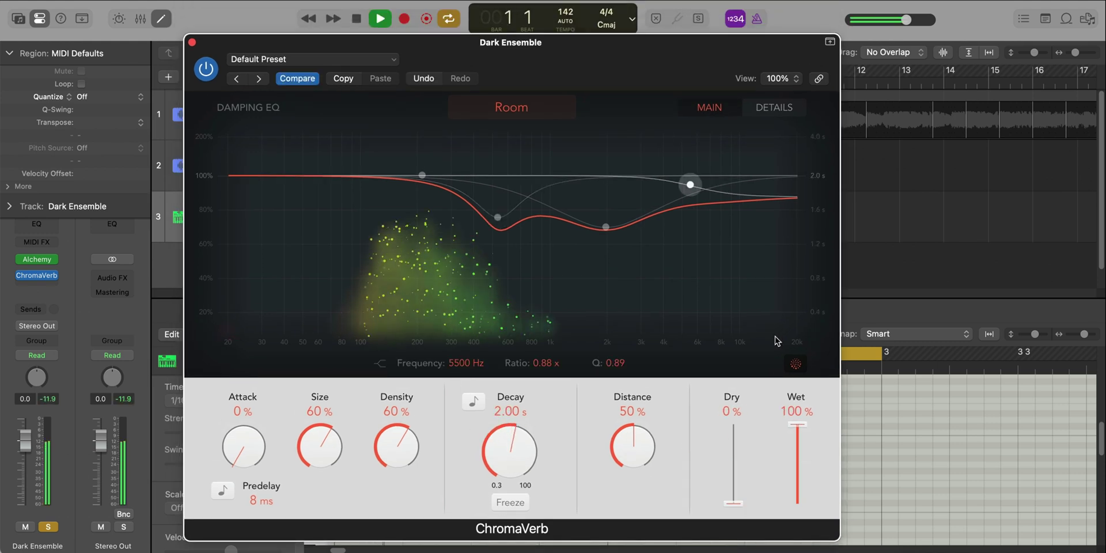
{"action": "left_click", "coordinate": [214, 78]}
{"action": "left_click", "coordinate": [214, 78]}
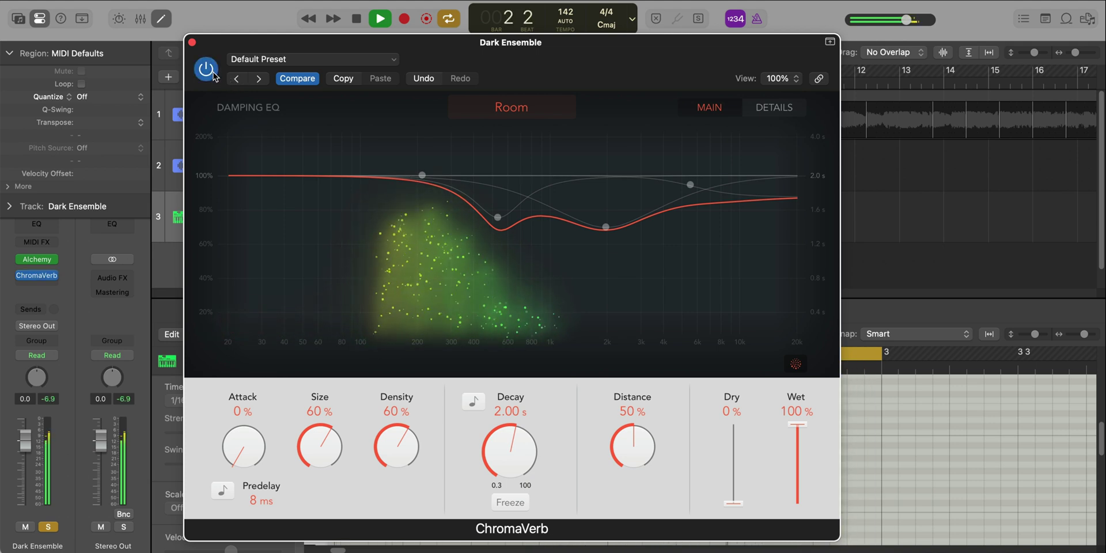
{"action": "left_click", "coordinate": [192, 42]}
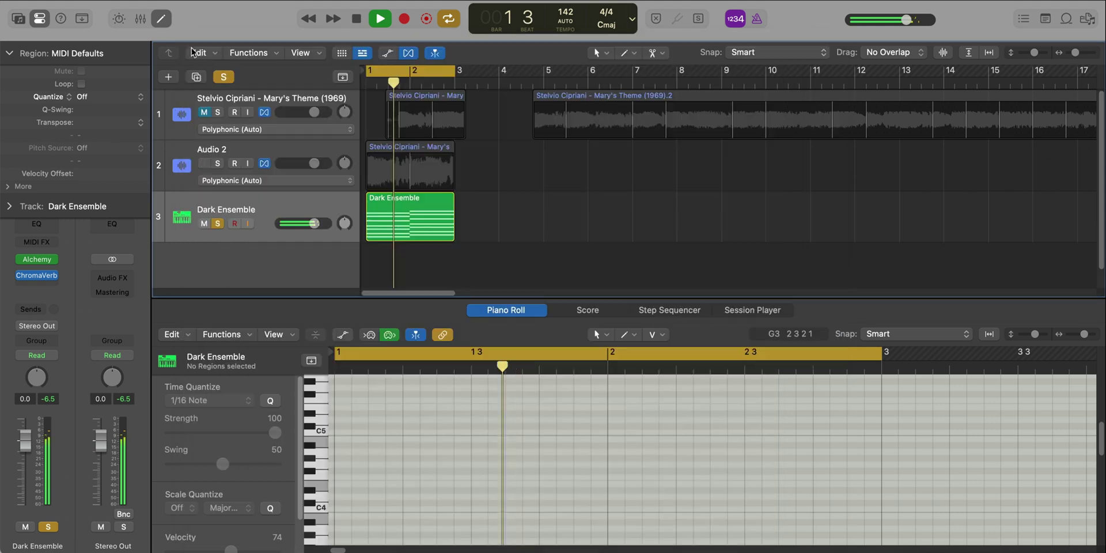
{"action": "key", "text": "space"}
- Add a Channel EQ to Dark Ensemble with 24 dB/Oct slopes, a high cut at 392 Hz and a low cut at 266 Hz
{"action": "left_click", "coordinate": [46, 222]}
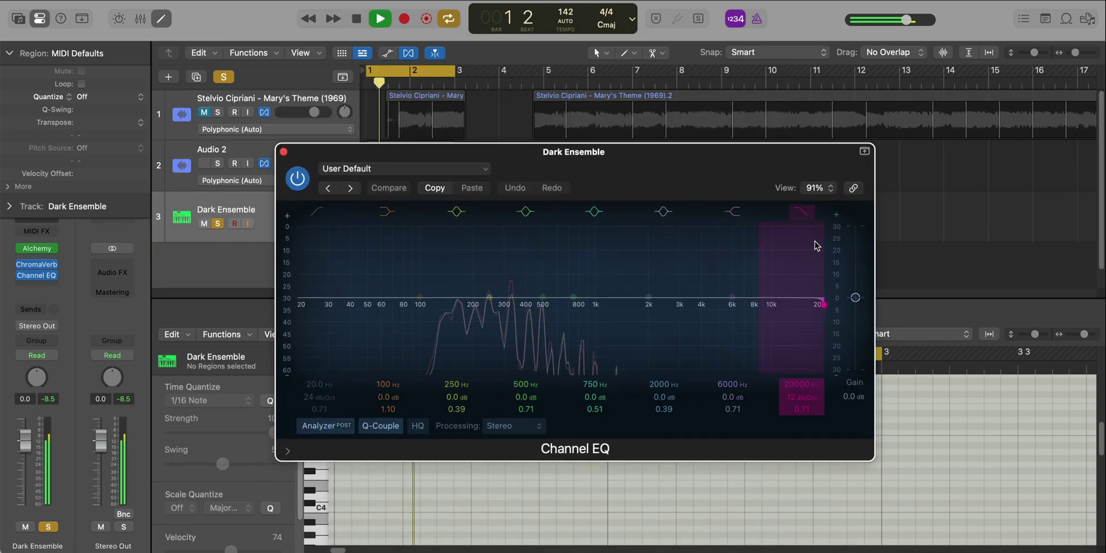
{"action": "left_click_drag", "start_coordinate": [790, 377], "coordinate": [789, 418]}
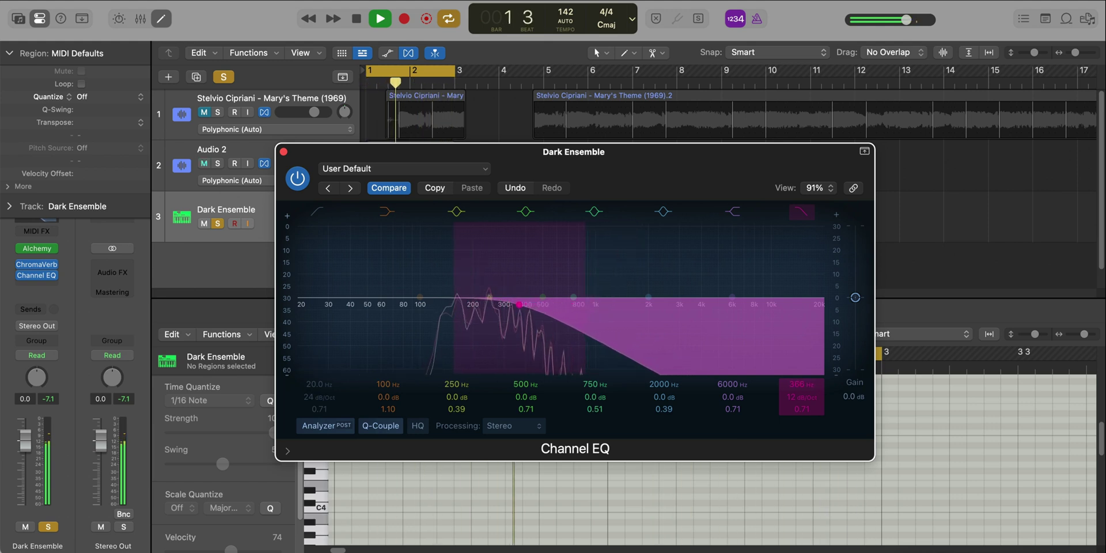
{"action": "left_click_drag", "start_coordinate": [792, 391], "coordinate": [794, 387]}
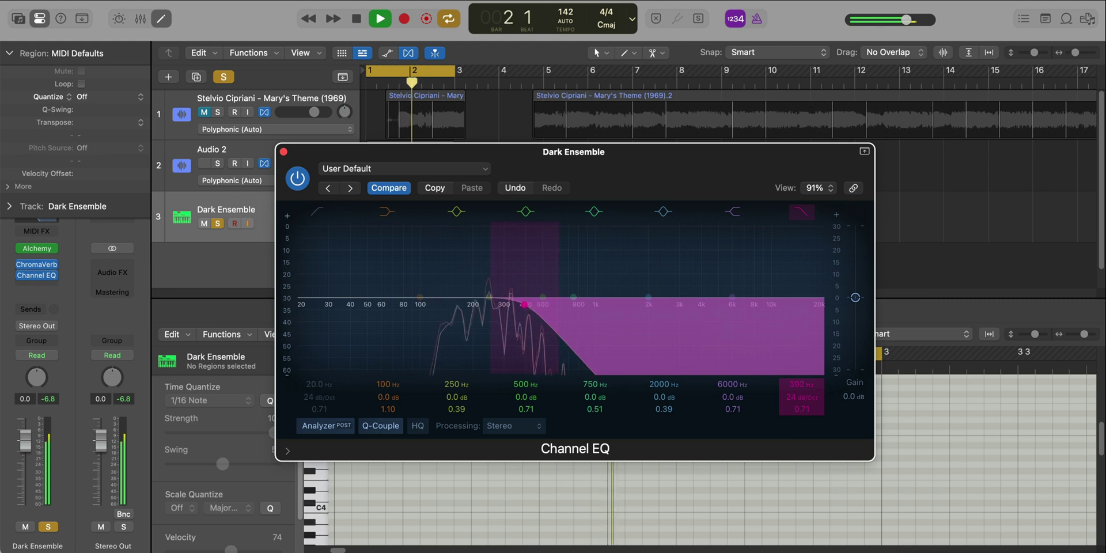
{"action": "left_click", "coordinate": [317, 212]}
{"action": "mouse_move", "coordinate": [301, 302]}
{"action": "left_mouse_down"}
{"action": "mouse_move", "coordinate": [426, 317]}
{"action": "mouse_move", "coordinate": [517, 310]}
{"action": "left_mouse_up"}
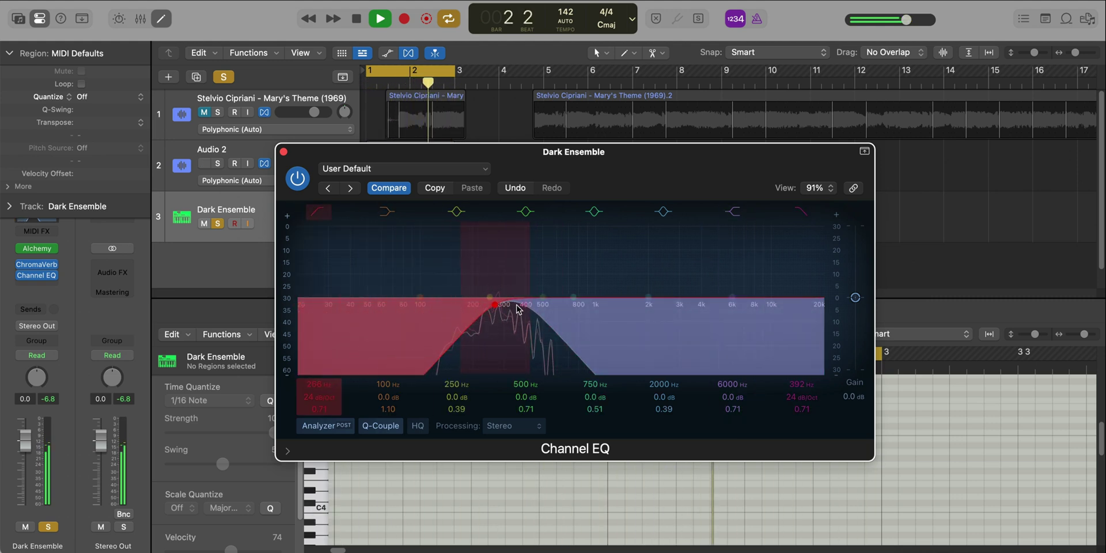
- Solo Audio 2 alongside the Dark Ensemble pad and lower Alchemy's volume to about -9.24 dB
{"action": "left_click", "coordinate": [218, 163]}
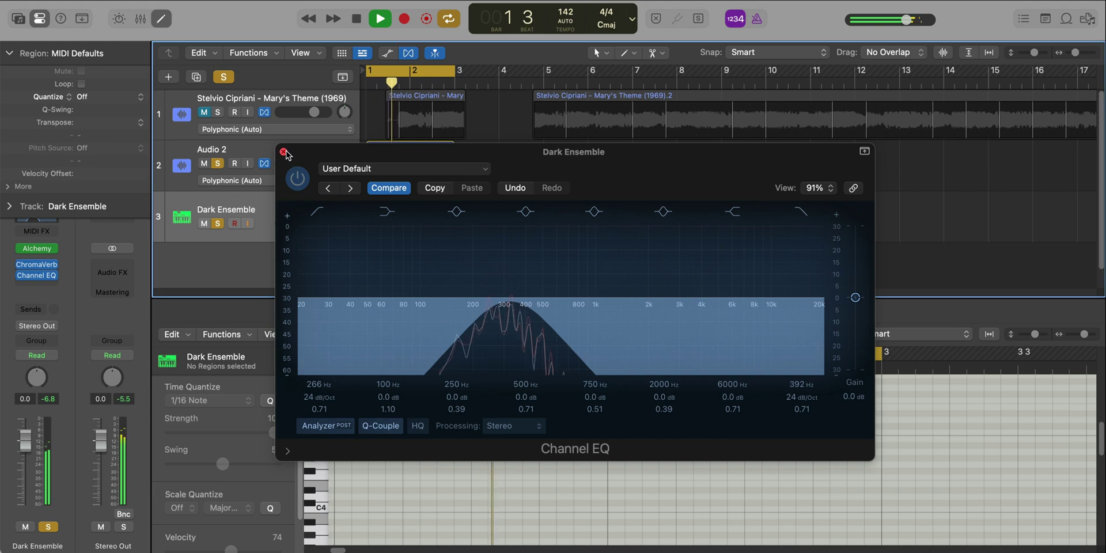
{"action": "left_click", "coordinate": [284, 152]}
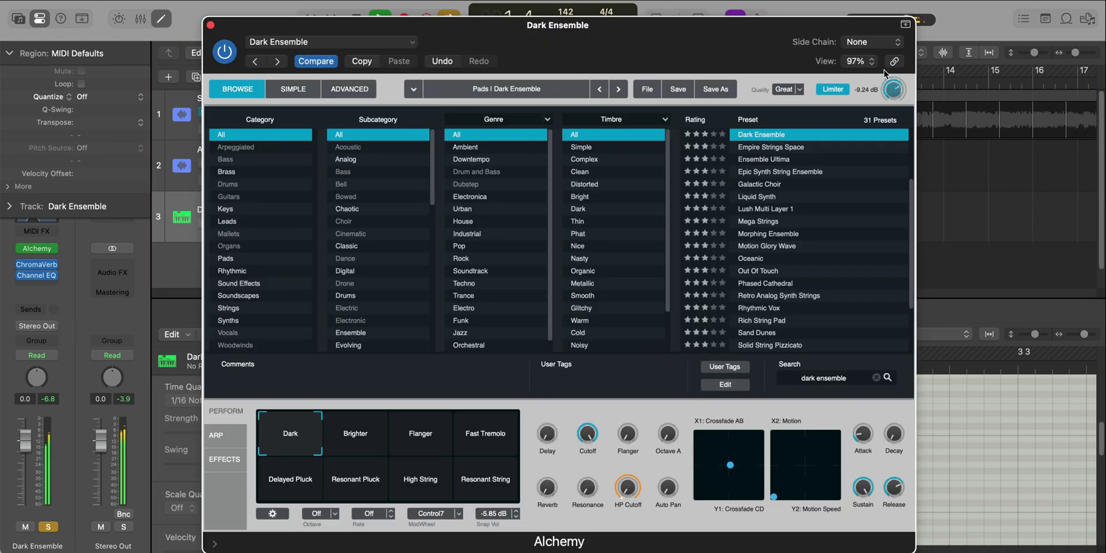
{"action": "left_click", "coordinate": [211, 26]}
- Add a new instrument track and load the GBP Drum Kit from the Drum Kits user patches onto it
{"action": "key", "text": "x"}
{"action": "key", "text": "x"}
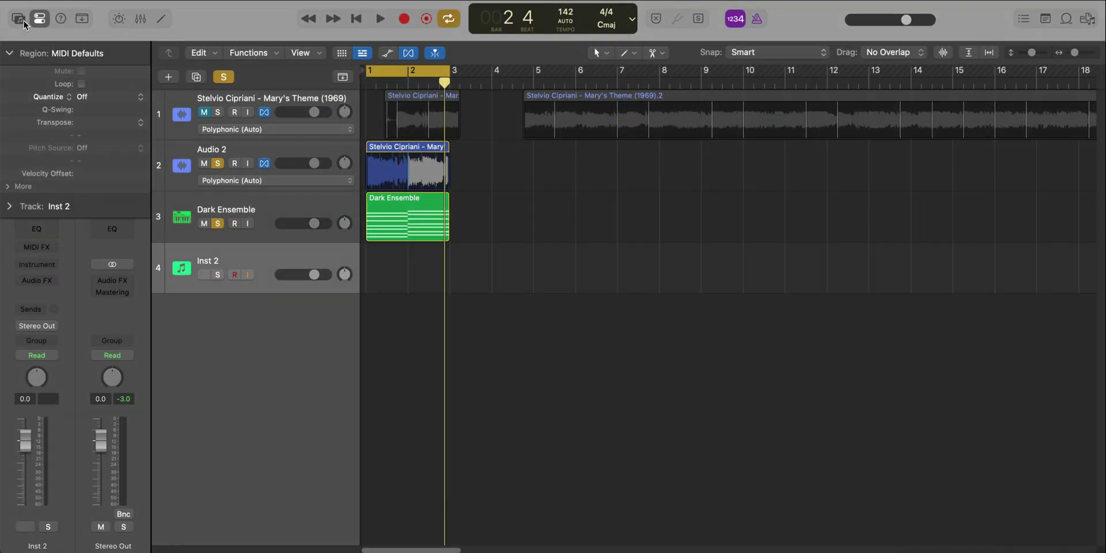
{"action": "left_click", "coordinate": [23, 20]}
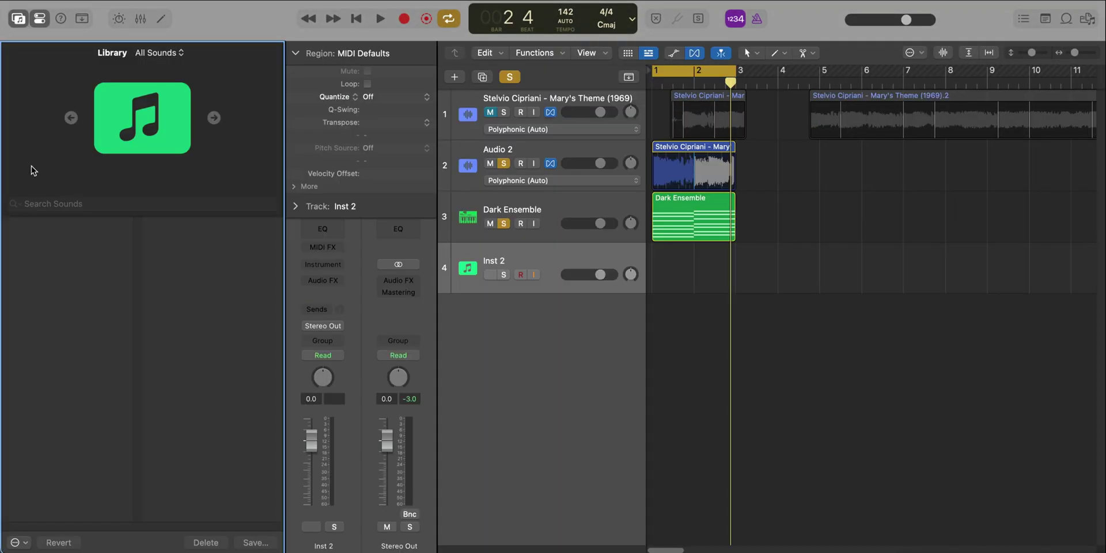
{"action": "left_click", "coordinate": [173, 254]}
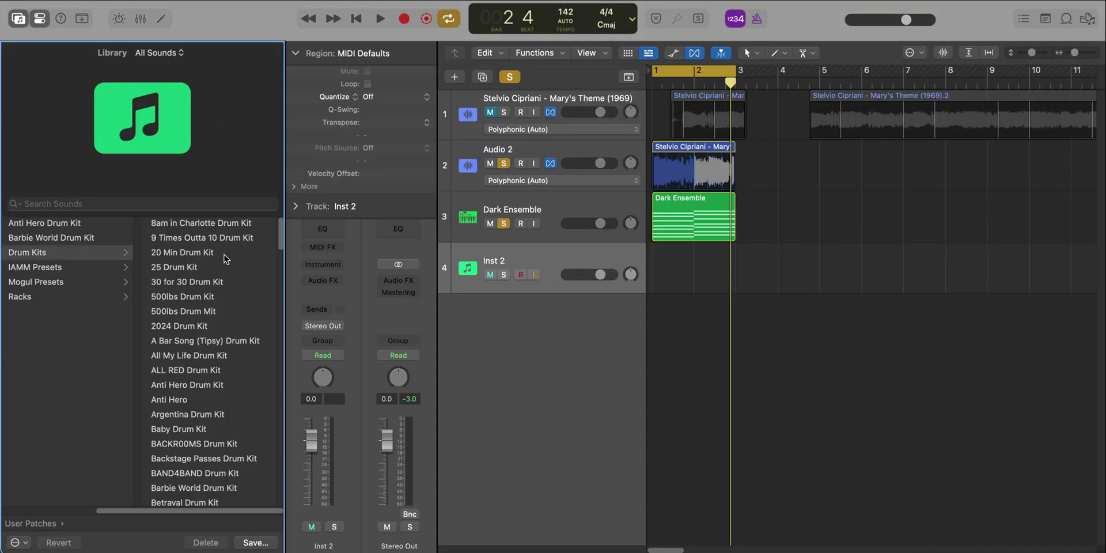
{"action": "scroll", "coordinate": [224, 307], "scroll_direction": "down", "scroll_amount": 10}
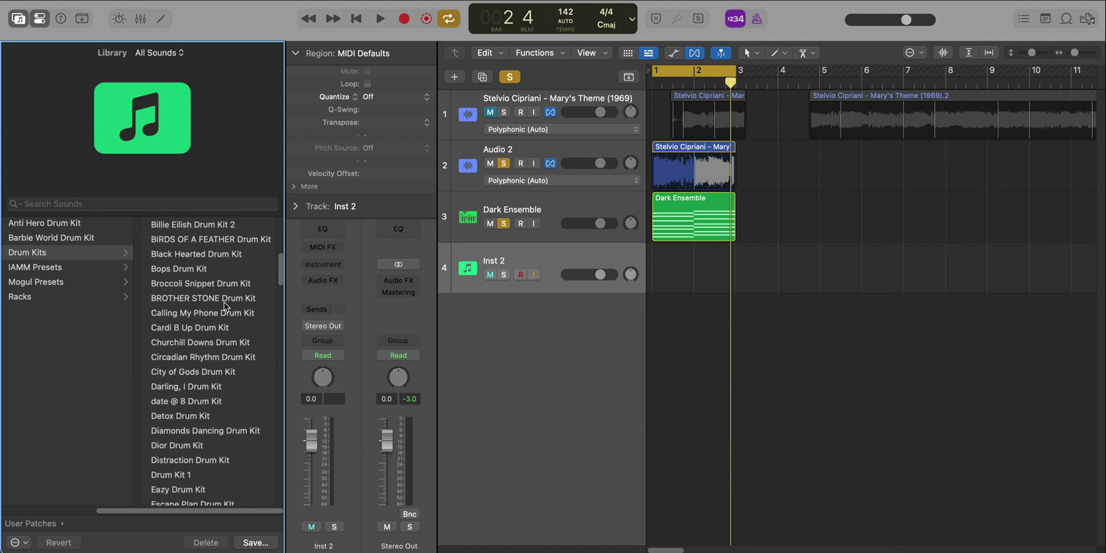
{"action": "scroll", "coordinate": [230, 363], "scroll_direction": "down", "scroll_amount": 5}
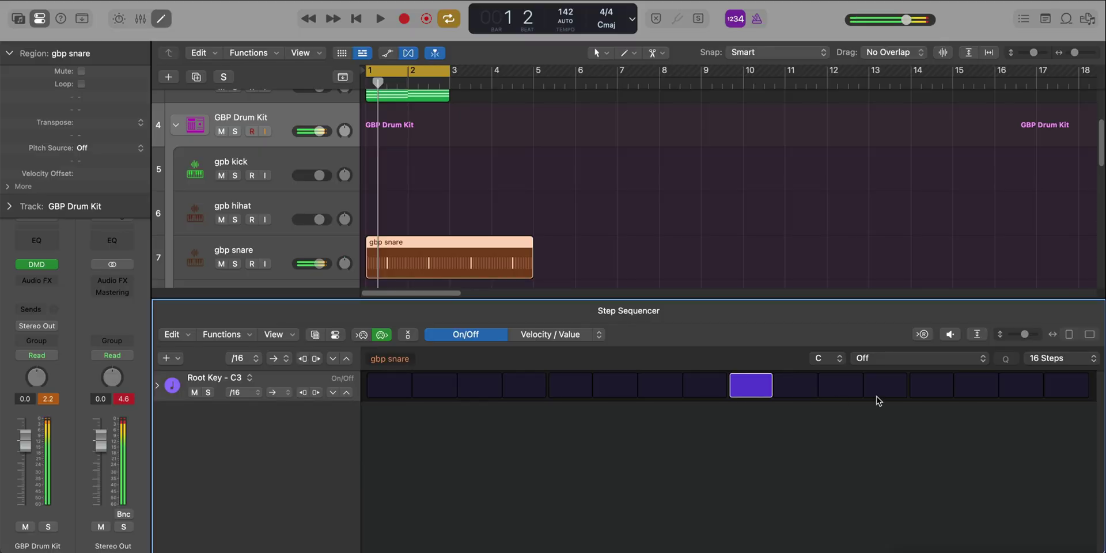
- Set the gbp snare pattern to 32 steps and add a second snare hit near the end of bar 2, on step 29
{"action": "left_click", "coordinate": [1060, 364]}
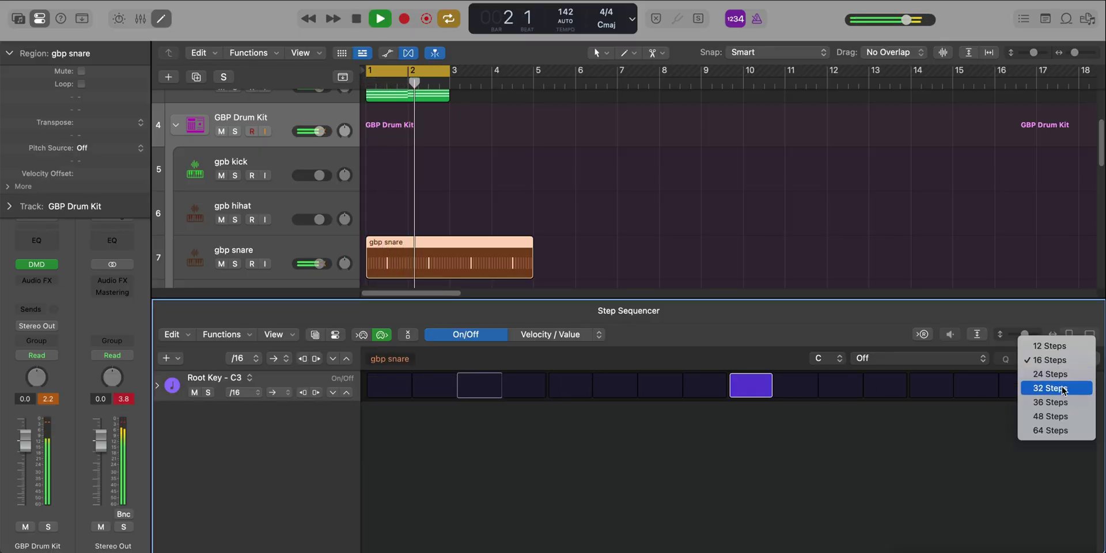
{"action": "left_click", "coordinate": [1063, 388]}
{"action": "key", "text": "space"}
{"action": "left_click", "coordinate": [917, 388]}
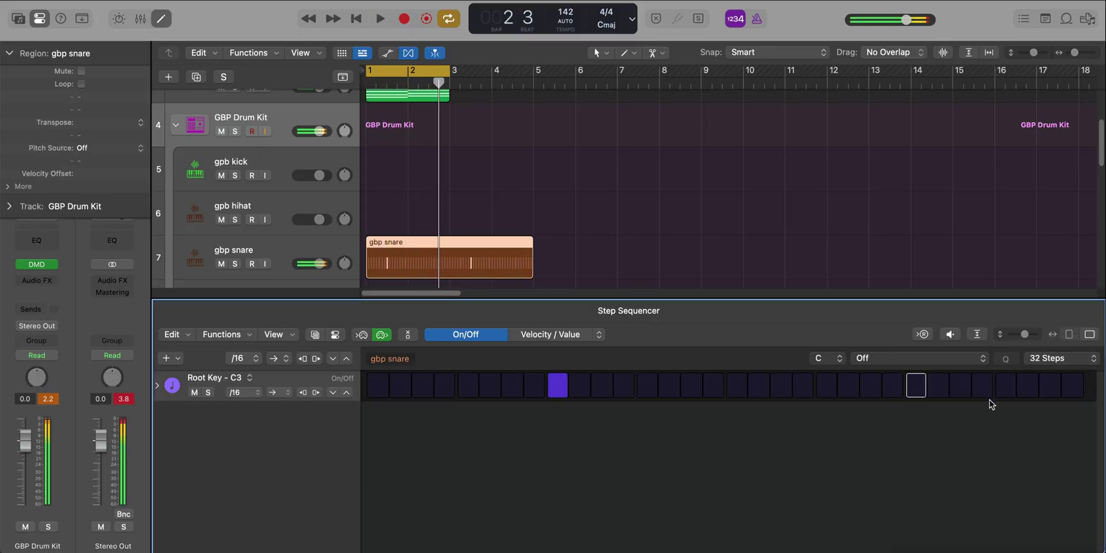
{"action": "key", "text": "Return"}
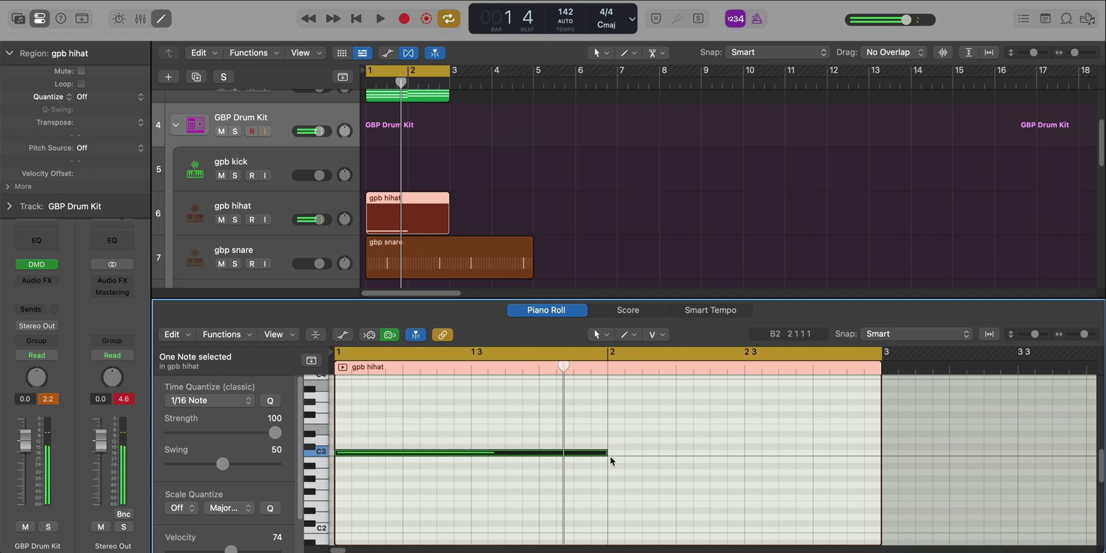
- Shorten the C3 note at the start of the gpb hihat region to a sixteenth and set its velocity to 102
{"action": "left_click_drag", "start_coordinate": [603, 452], "coordinate": [351, 455]}
{"action": "left_click_drag", "start_coordinate": [248, 548], "coordinate": [252, 549]}
{"action": "key", "text": "space"}
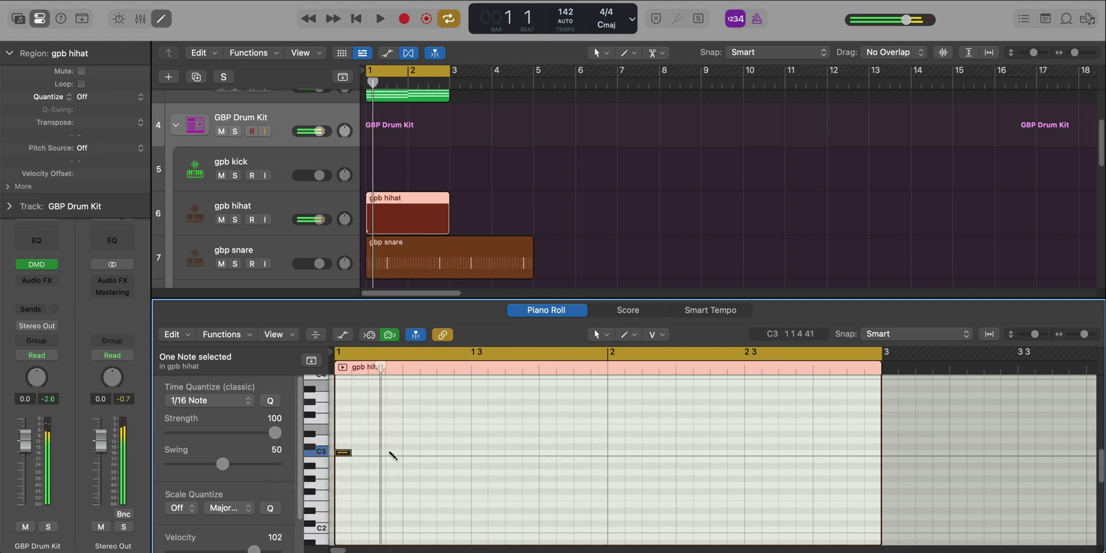
- Add C3 hi-hat notes on the fourth and seventh sixteenths of bar 1, auditioning the loop
{"action": "key", "text": "space"}
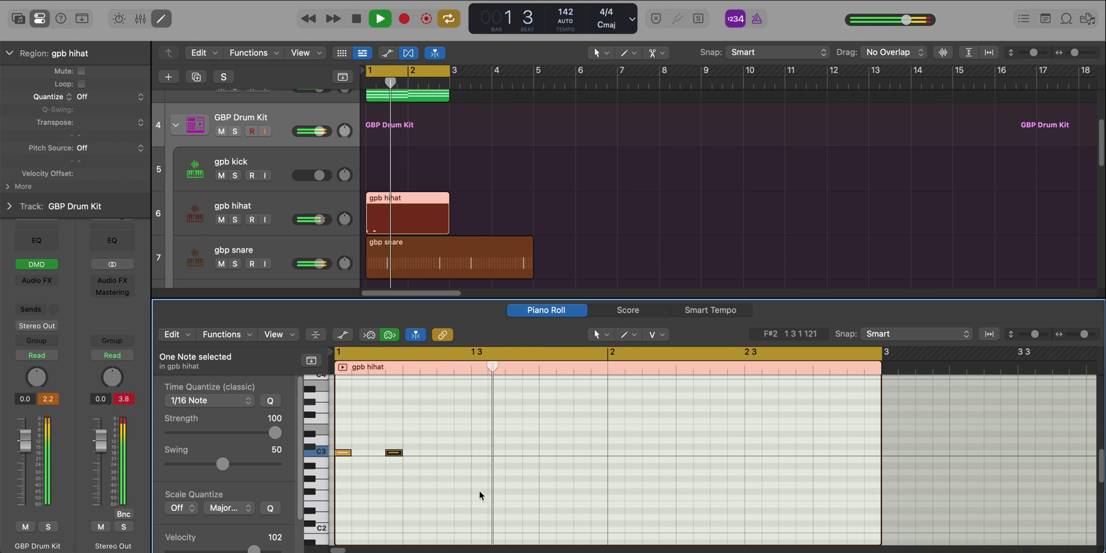
{"action": "key", "text": "space"}
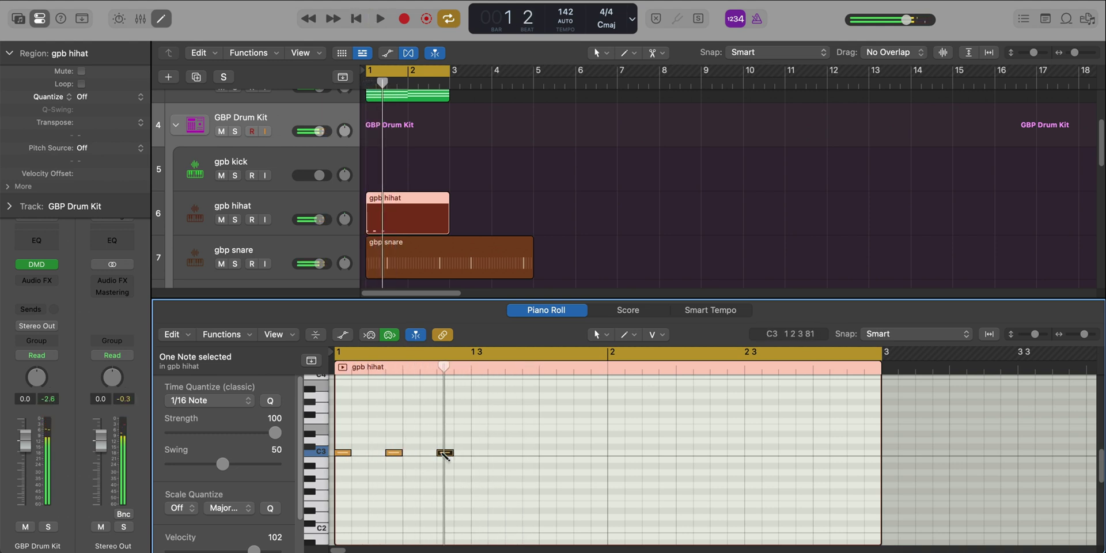
{"action": "key", "text": "space"}
{"action": "key", "text": "space"}
{"action": "key", "text": "space"}
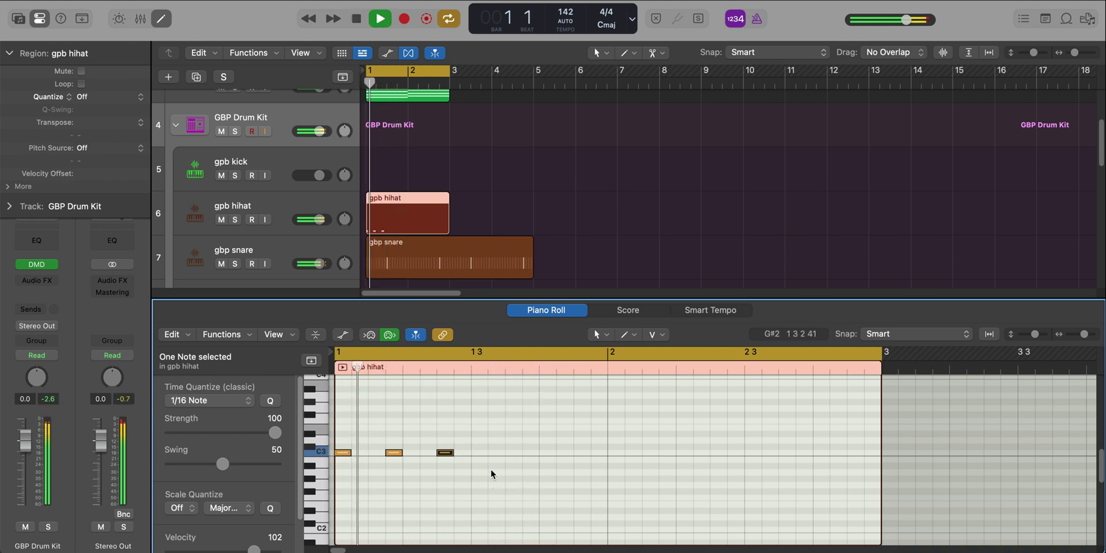
- Add C3 hi-hat notes on the twelfth and fifteenth sixteenths of bar 1 and audition the rhythm
{"action": "key", "text": "space"}
{"action": "left_click", "coordinate": [526, 452], "text": "super"}
{"action": "key", "text": "space"}
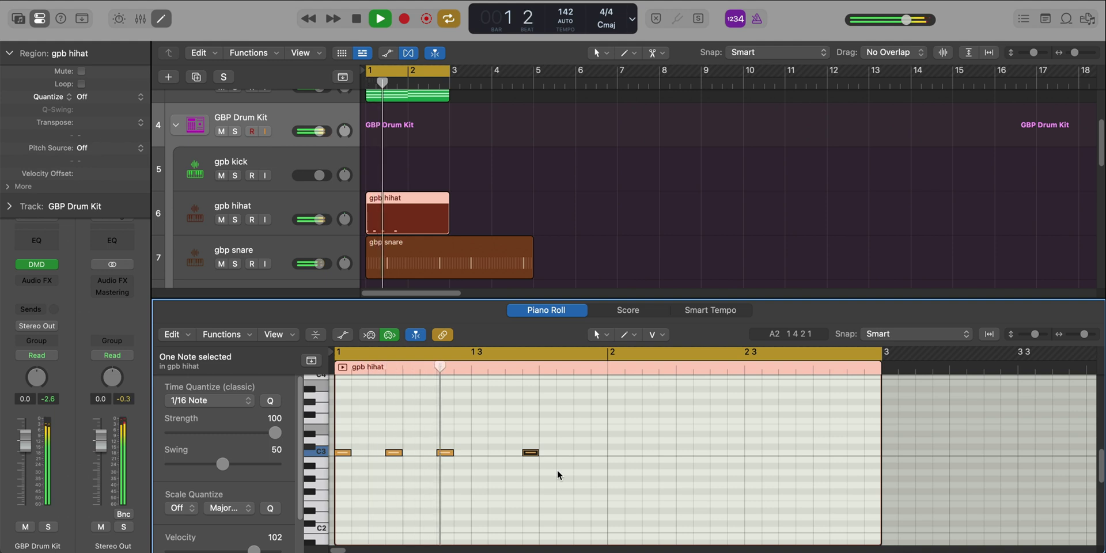
{"action": "key", "text": "space"}
{"action": "left_click", "coordinate": [576, 452], "text": "super"}
{"action": "key", "text": "space"}
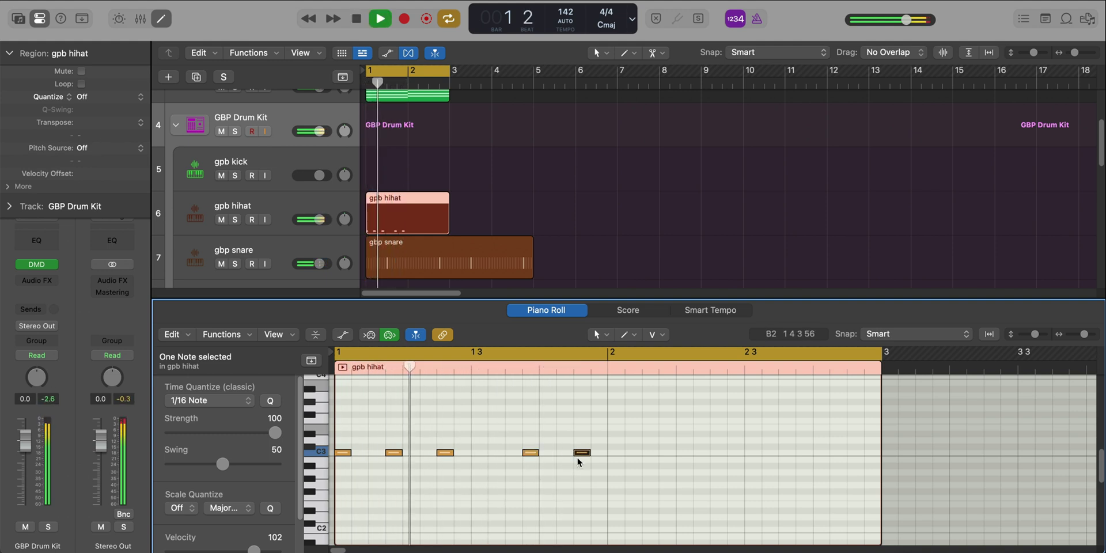
- Repeat the five bar 1 hi-hat notes into bar 2, nudge the copies along the grid, and audition the loop
{"action": "key", "text": "space"}
{"action": "left_click_drag", "start_coordinate": [621, 478], "coordinate": [346, 429]}
{"action": "key", "text": "super+r"}
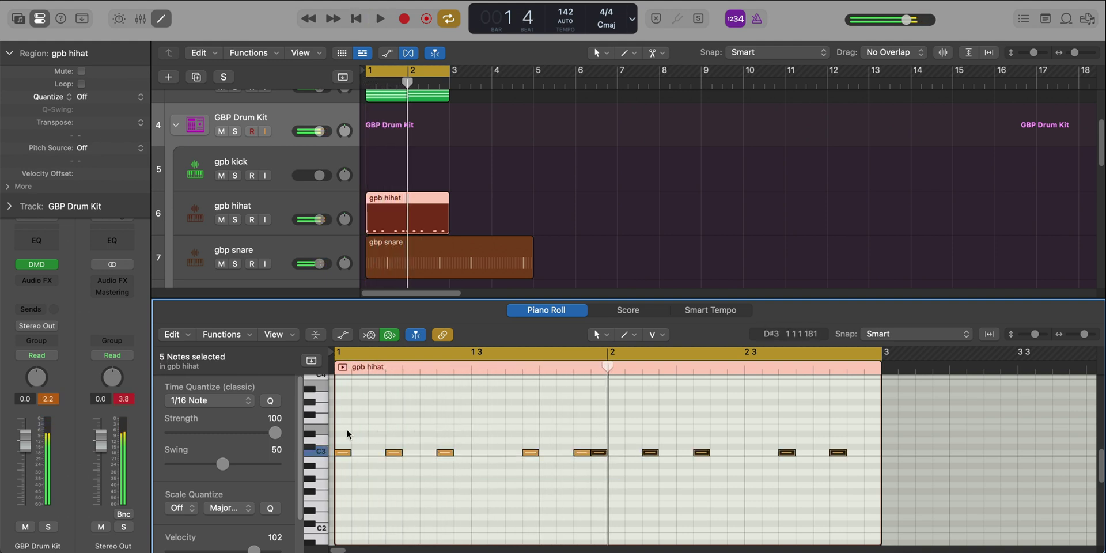
{"action": "key", "text": "space"}
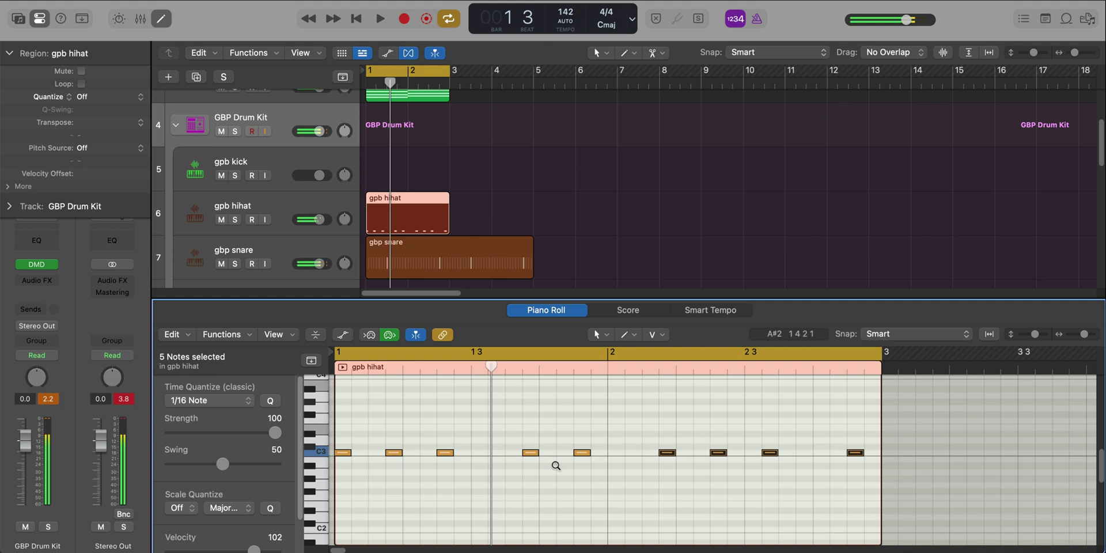
{"action": "left_click_drag", "start_coordinate": [599, 454], "coordinate": [615, 454]}
{"action": "key", "text": "space"}
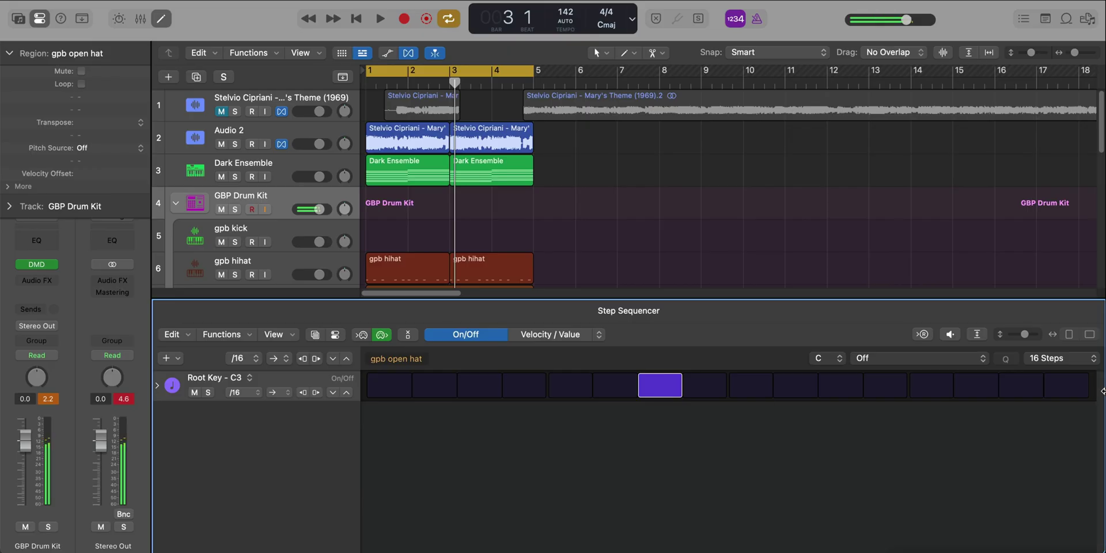
- Set the gpb open hat pattern to 32 steps, turn off its hit on step 7, and play the loop
{"action": "left_click", "coordinate": [1080, 359]}
{"action": "left_click", "coordinate": [1075, 387]}
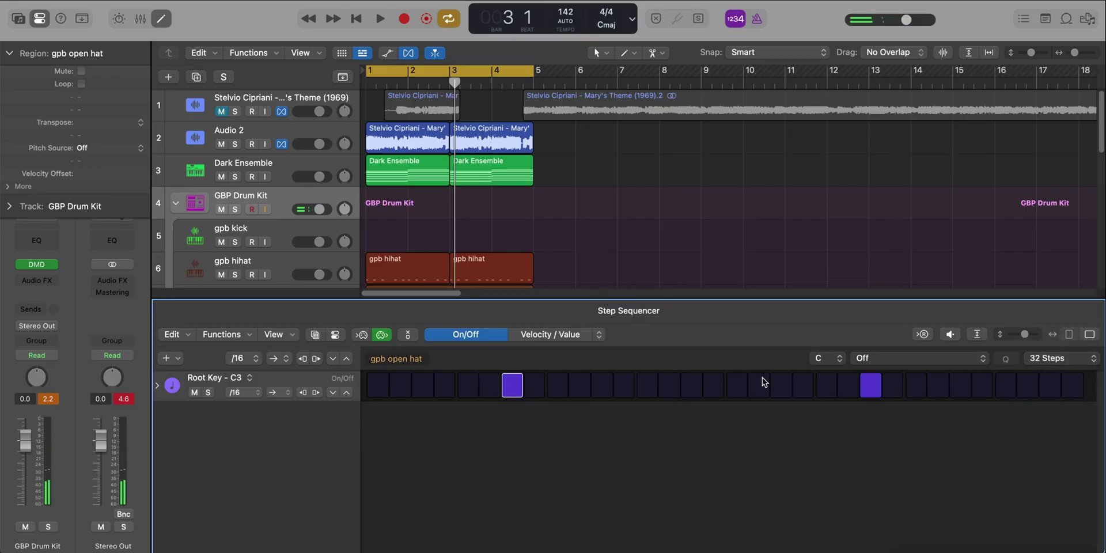
{"action": "left_click", "coordinate": [514, 382]}
{"action": "key", "text": "space"}
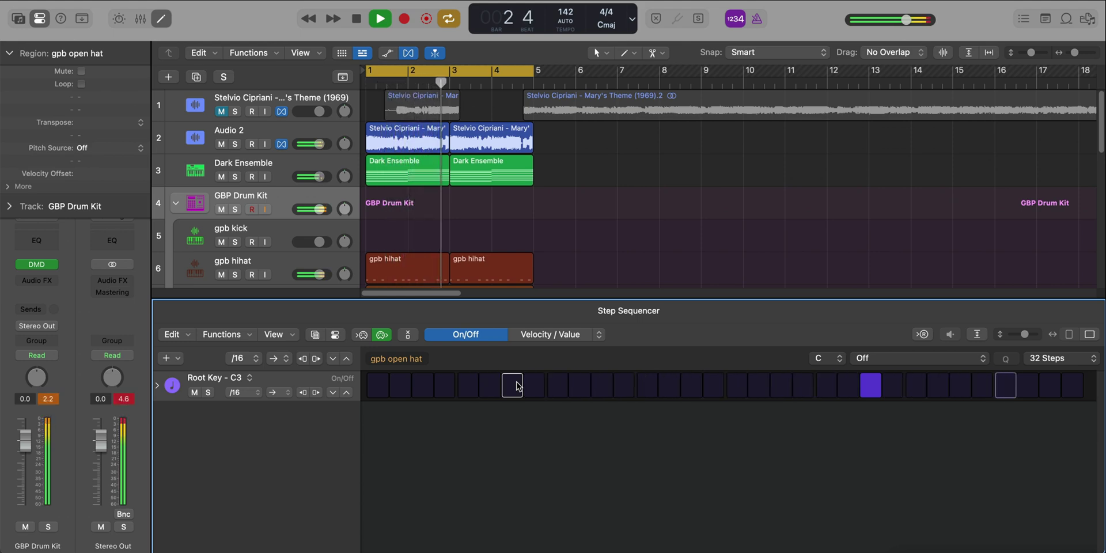
- Extend the gpb vox 2 pattern and move its single hit to the start of bar 3, playing the loop
{"action": "key", "text": "y"}
{"action": "key", "text": "x"}
{"action": "key", "text": "x"}
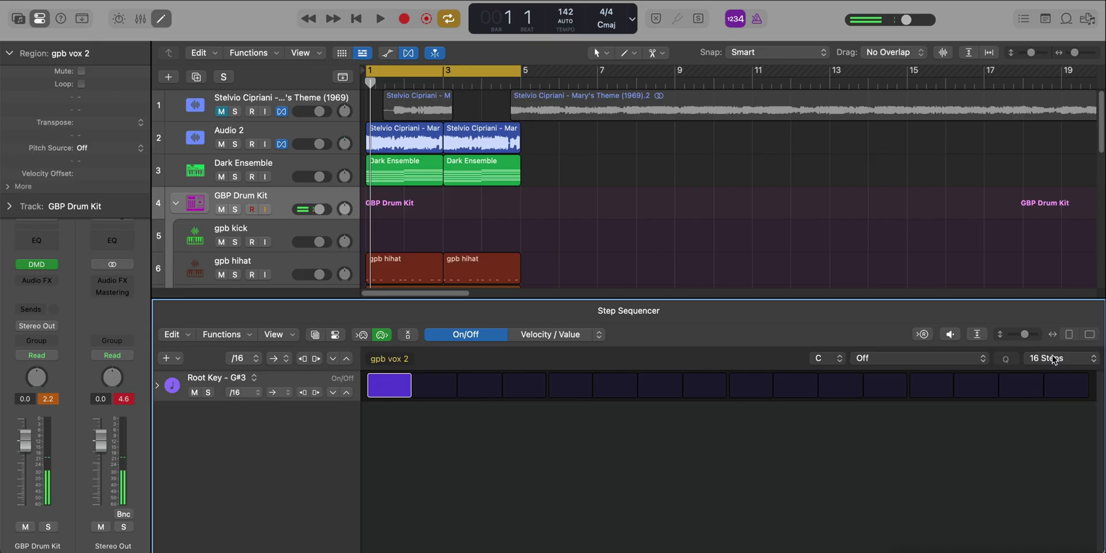
{"action": "left_click", "coordinate": [1054, 358]}
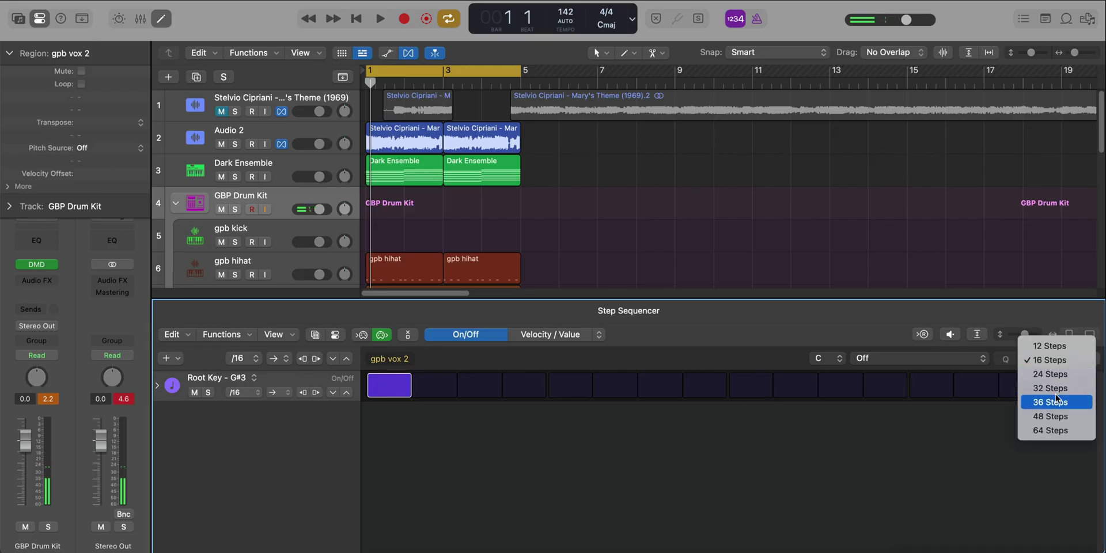
{"action": "left_click", "coordinate": [1060, 388]}
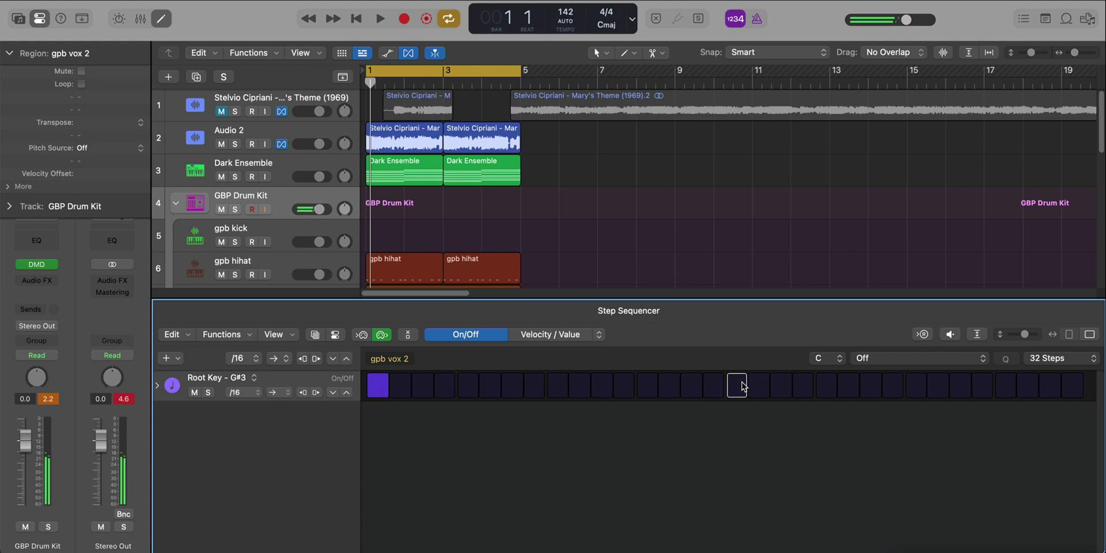
{"action": "key", "text": "e"}
{"action": "key", "text": "space"}
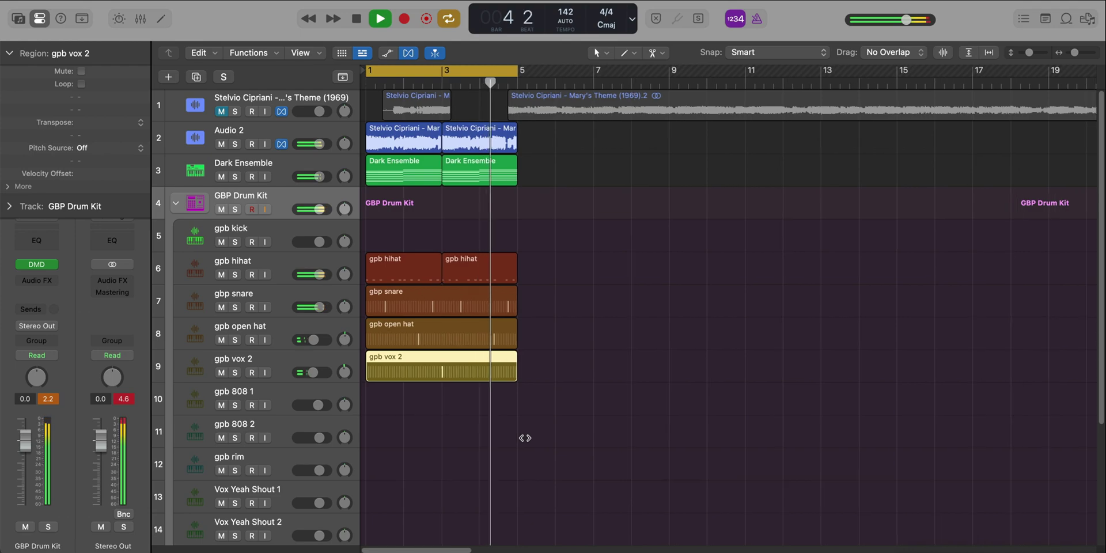
- Transpose the Vox Yeah Shout 1 note at bar 2 down an octave to D#2 and add another at the start of bar 4
{"action": "key", "text": "super+Up"}
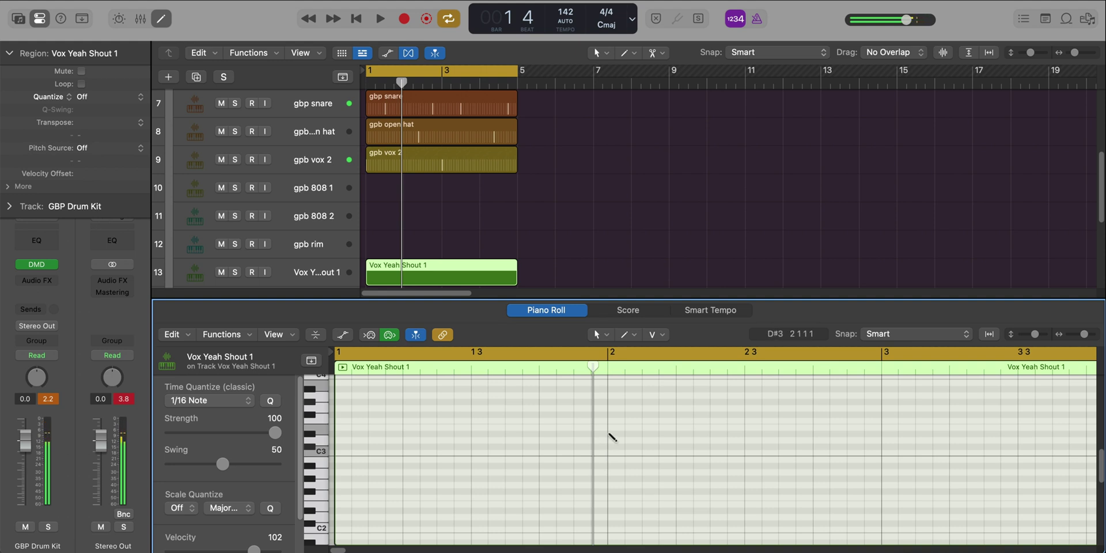
{"action": "key", "text": "super+Left"}
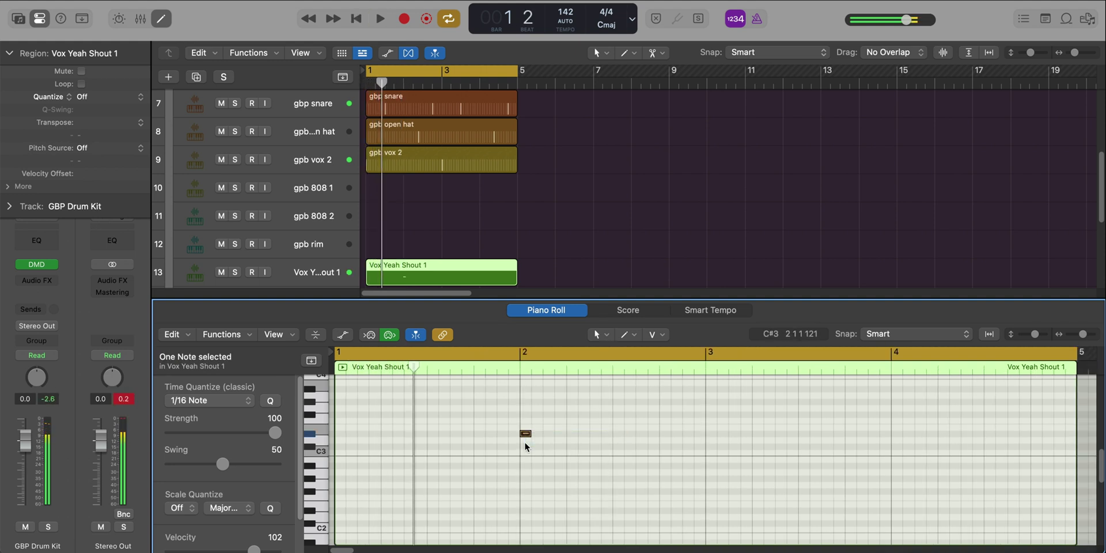
{"action": "key", "text": "shift+alt+Down"}
{"action": "key", "text": "space"}
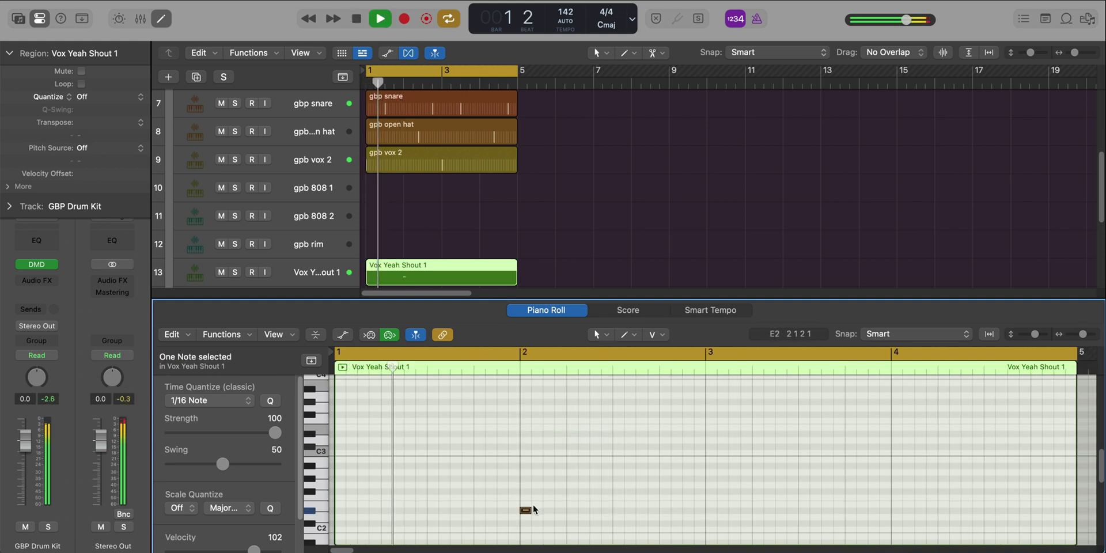
{"action": "left_click", "coordinate": [894, 511], "text": "super"}
{"action": "key", "text": "x"}
{"action": "key", "text": "x"}
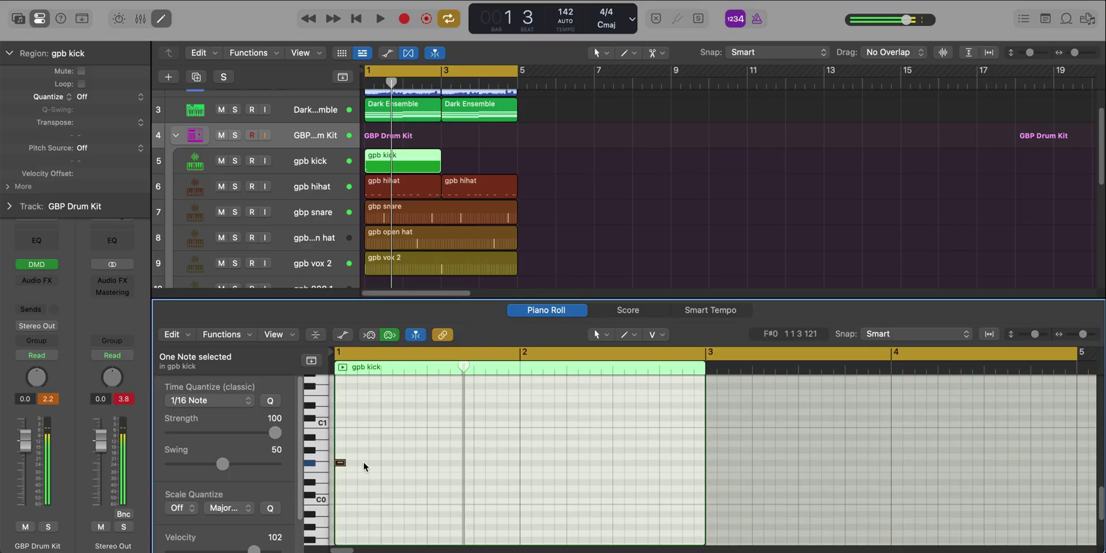
- Add F#0 kick notes on the seventh and thirteenth sixteenths of bar 1 in the gpb kick region while auditioning
{"action": "key", "text": "space"}
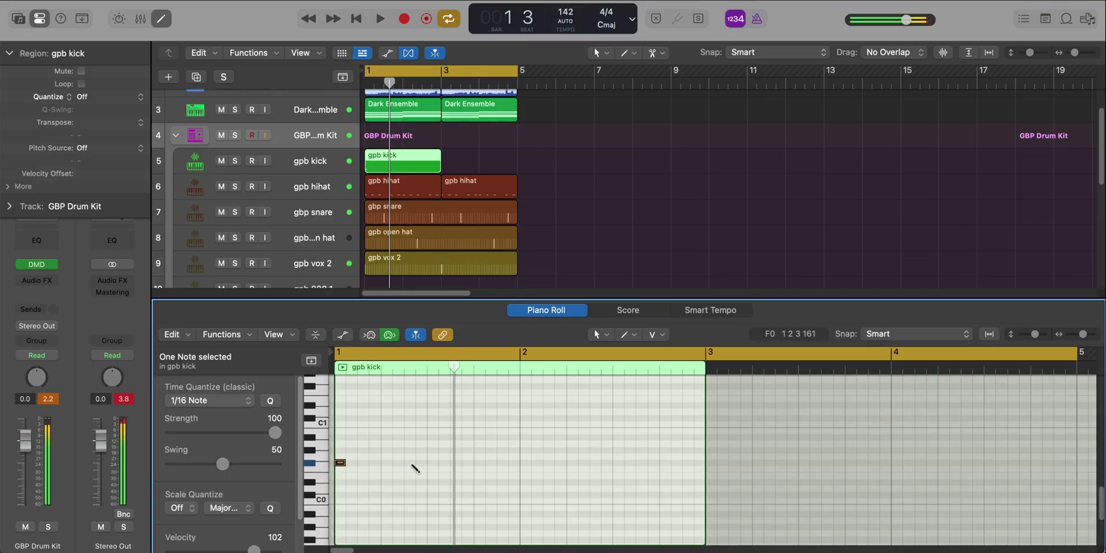
{"action": "key", "text": "space"}
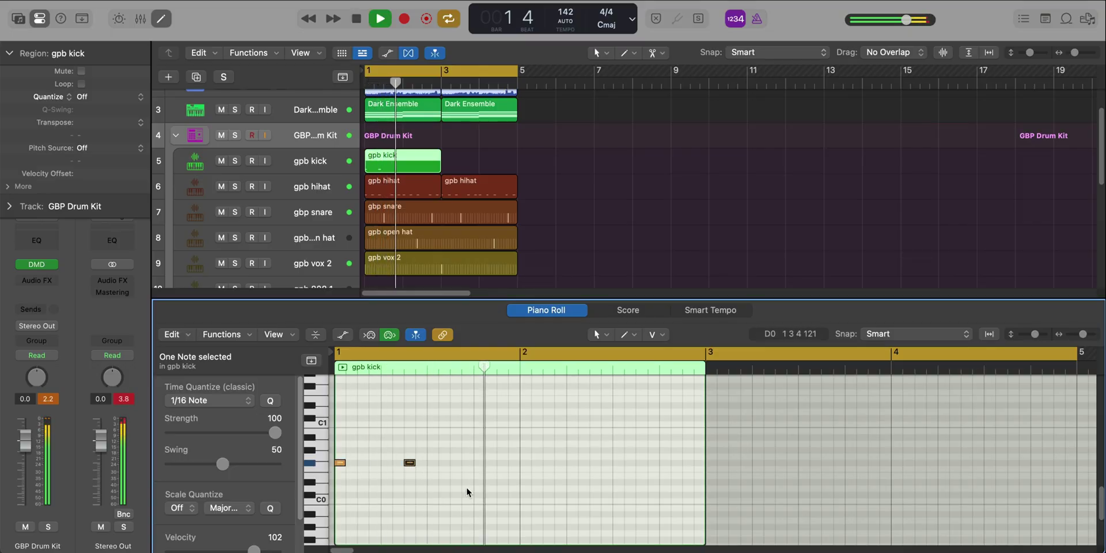
{"action": "left_click", "coordinate": [479, 463], "text": "super"}
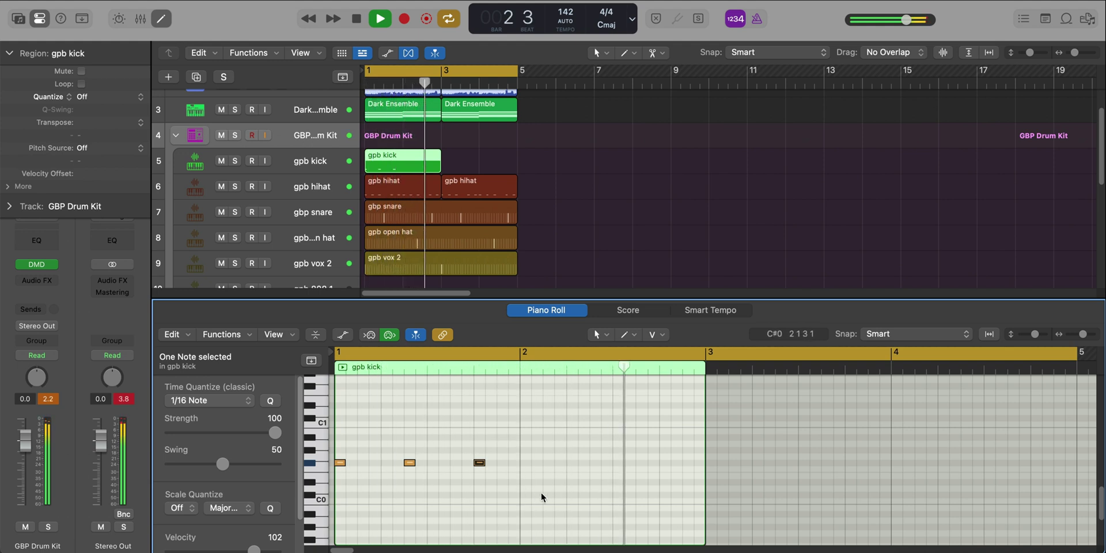
{"action": "key", "text": "space"}
- Extend the gpb kick region to bar 5 with its three-note pattern repeated from bar 3, and add a kick on beat 3 of bar 4
{"action": "left_click_drag", "start_coordinate": [563, 498], "coordinate": [332, 440]}
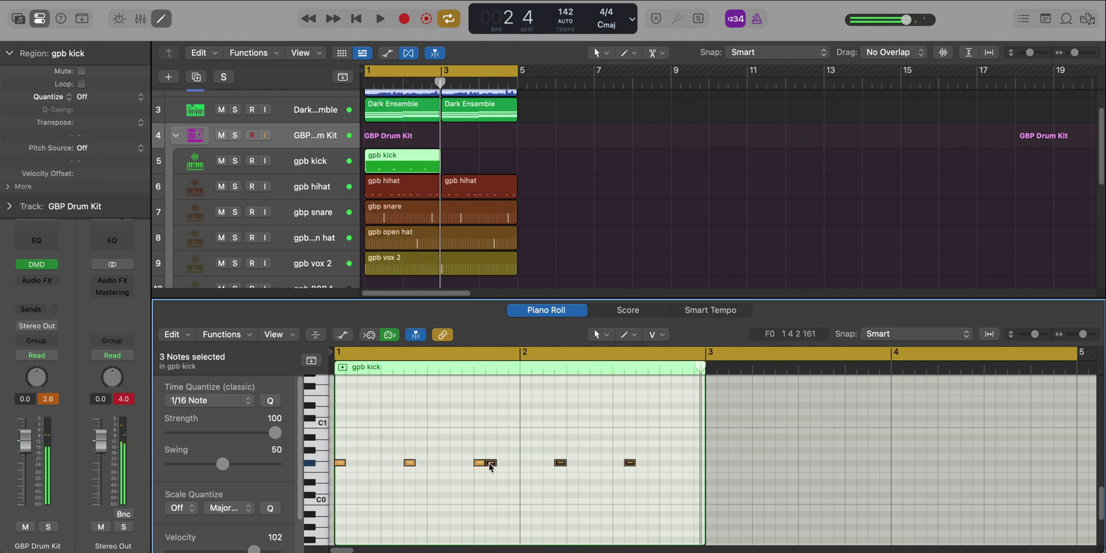
{"action": "left_click_drag", "start_coordinate": [494, 465], "coordinate": [685, 364]}
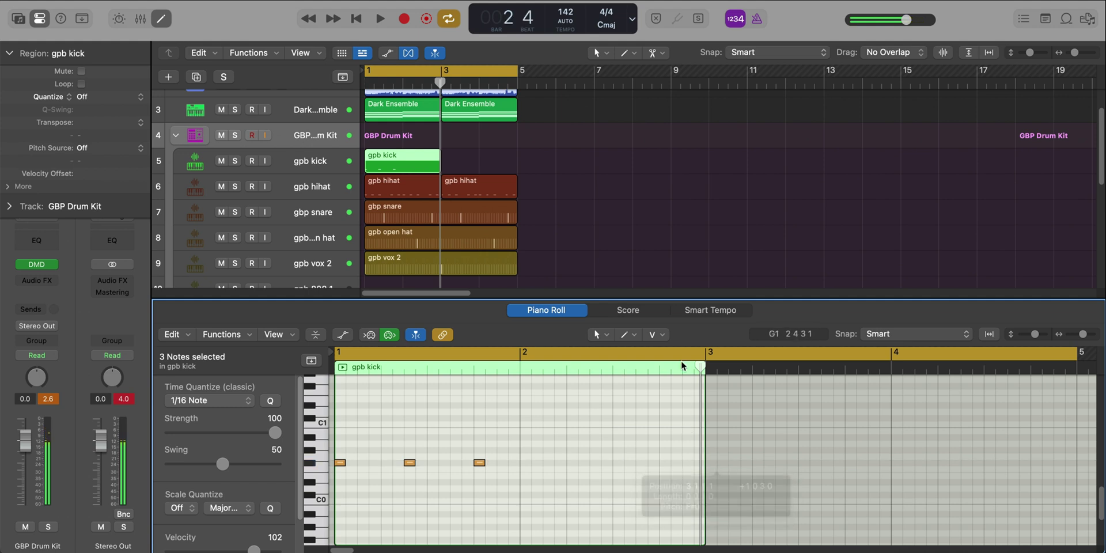
{"action": "left_click_drag", "start_coordinate": [436, 166], "coordinate": [517, 165]}
{"action": "key", "text": "space"}
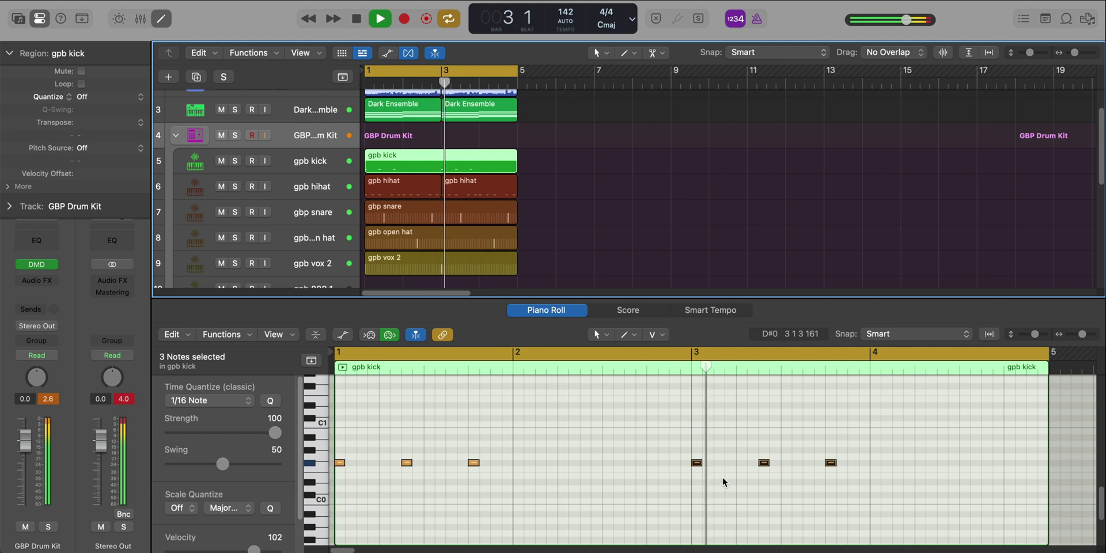
{"action": "left_click", "coordinate": [965, 463]}
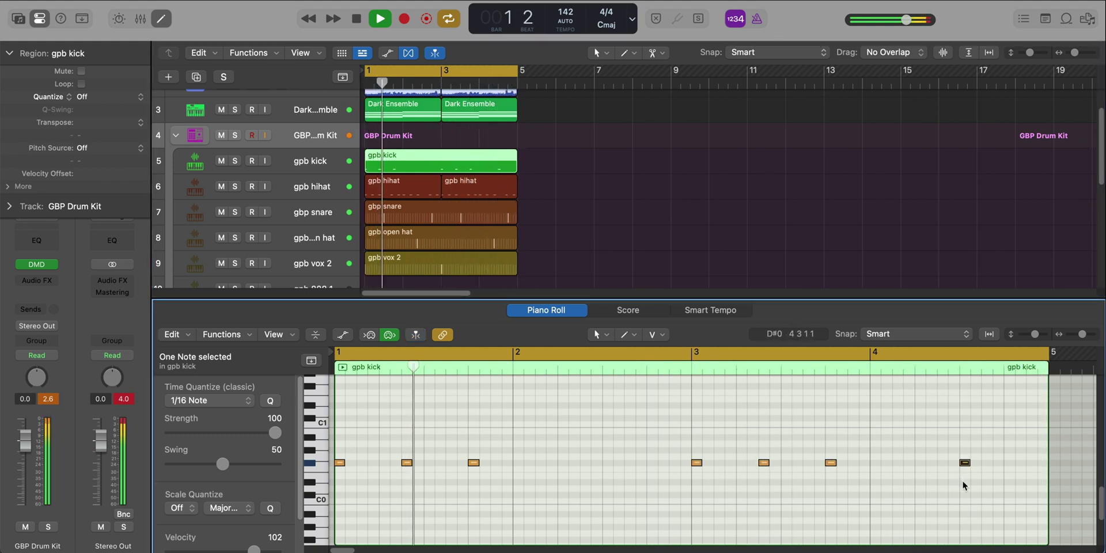
{"action": "key", "text": "p"}
{"action": "left_click", "coordinate": [718, 432], "text": "ctrl+alt"}
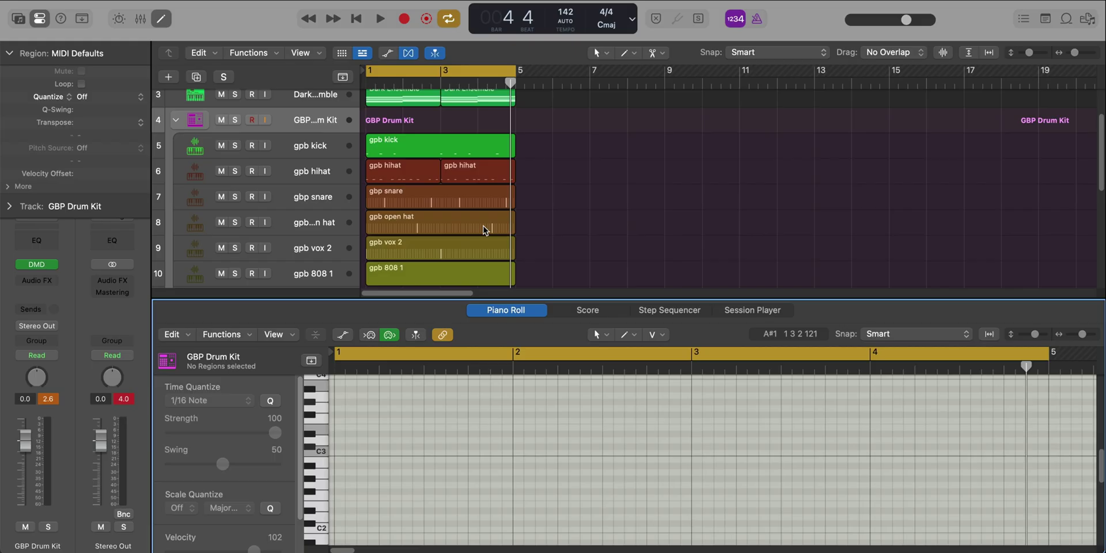
- Fill bar 1 of the gpb 808 1 region with three back-to-back C#3 notes lasting six, six and four sixteenths
{"action": "left_click", "coordinate": [461, 275]}
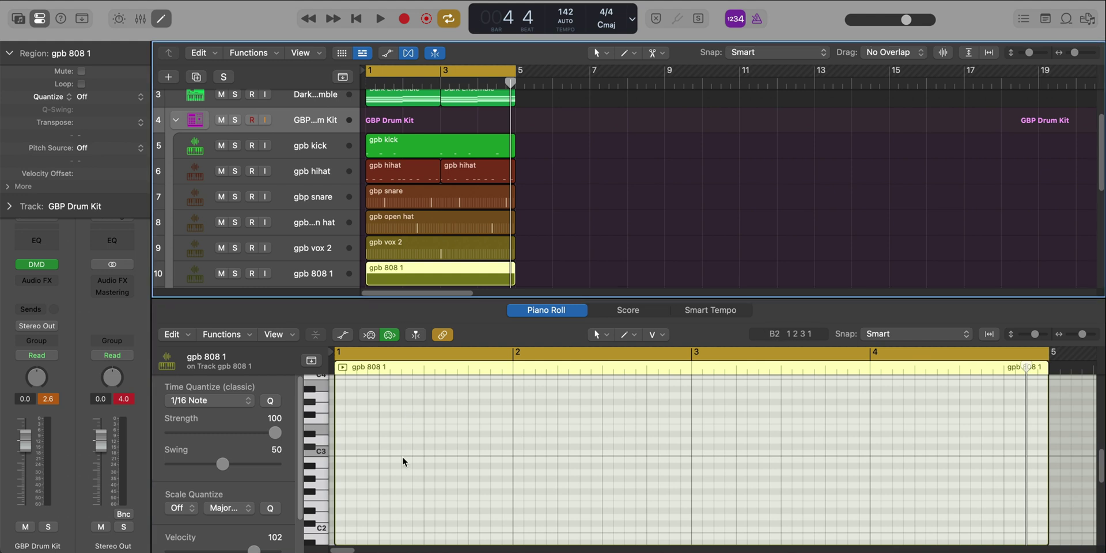
{"action": "double_click", "coordinate": [349, 440]}
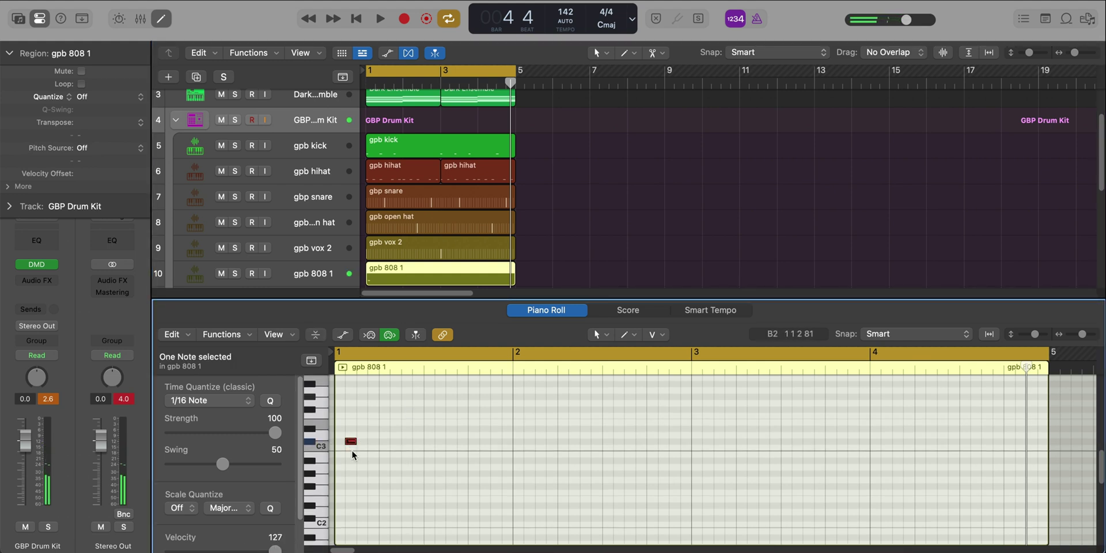
{"action": "left_click_drag", "start_coordinate": [349, 441], "coordinate": [421, 453]}
{"action": "left_click", "coordinate": [401, 442]}
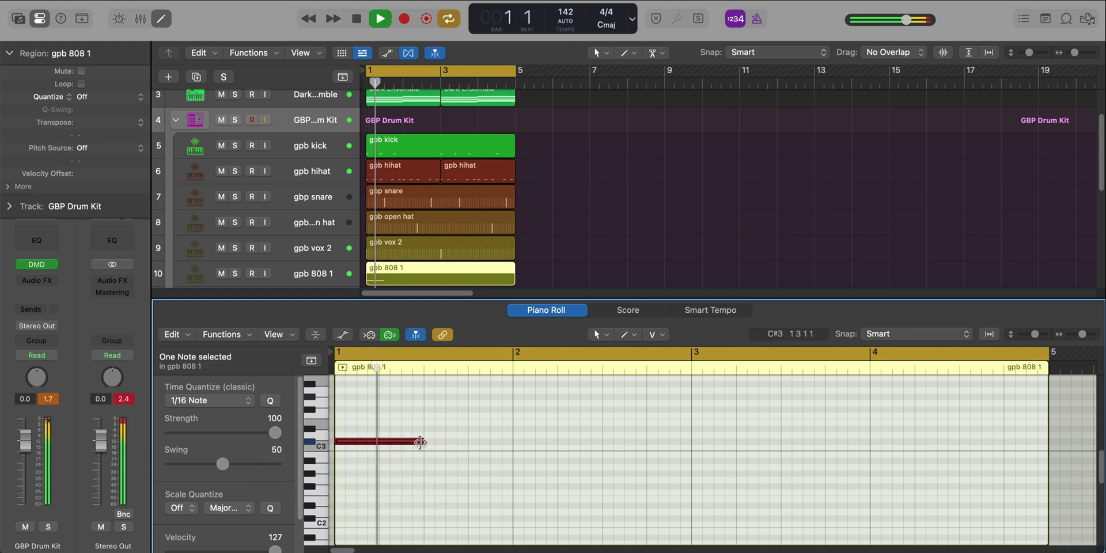
{"action": "left_click_drag", "start_coordinate": [424, 442], "coordinate": [407, 442]}
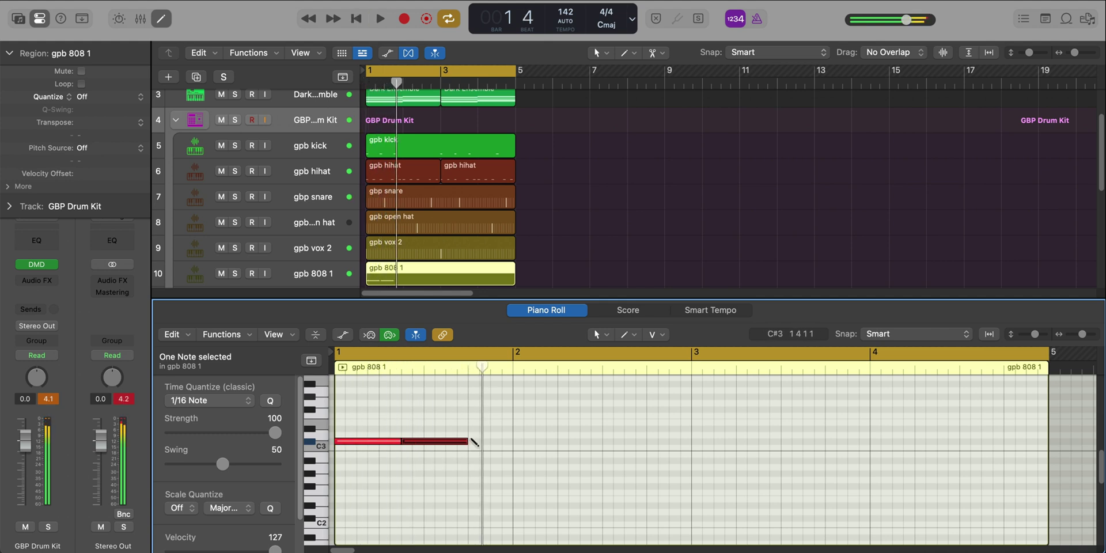
{"action": "mouse_move", "coordinate": [471, 441]}
{"action": "left_mouse_down"}
{"action": "mouse_move", "coordinate": [533, 444]}
{"action": "mouse_move", "coordinate": [513, 456]}
{"action": "left_mouse_up"}
{"action": "key", "text": "space"}
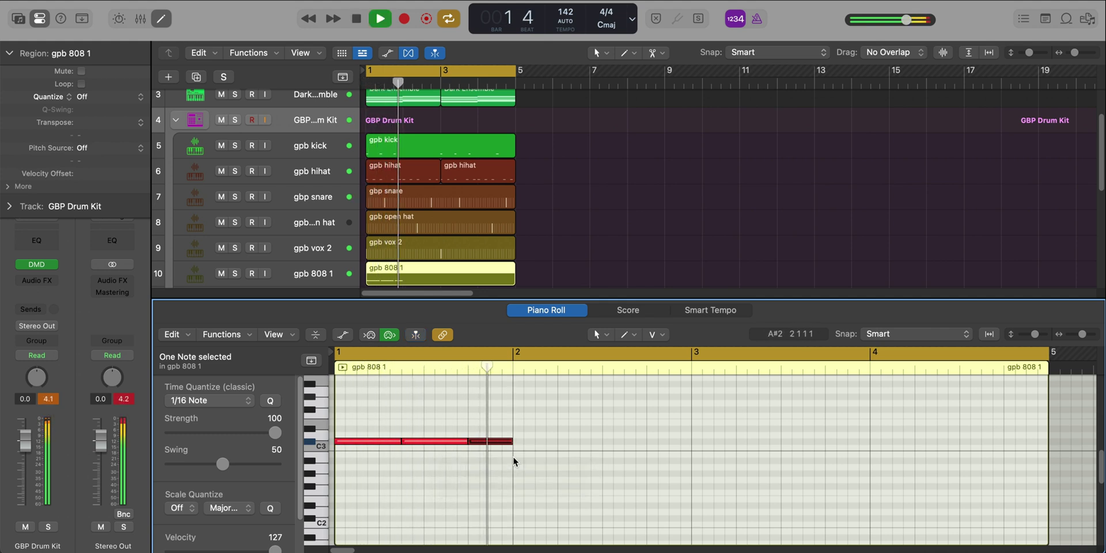
- Duplicate the three 808 notes and move the copies to the start of bar 3, playing the loop
{"action": "left_click_drag", "start_coordinate": [600, 475], "coordinate": [335, 426]}
{"action": "key", "text": "super+r"}
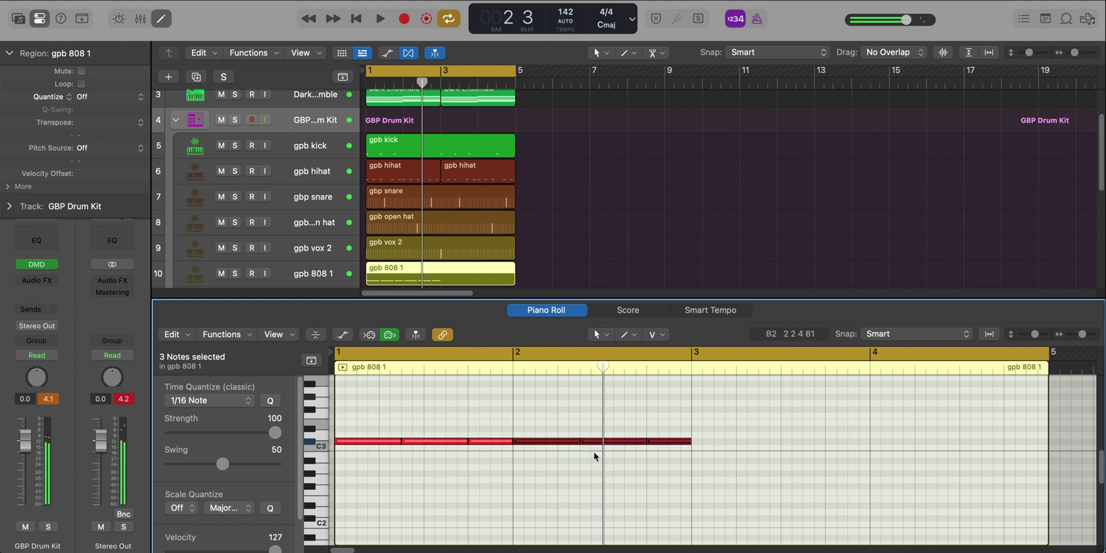
{"action": "left_click_drag", "start_coordinate": [543, 443], "coordinate": [722, 443]}
{"action": "key", "text": "space"}
{"action": "left_click", "coordinate": [722, 448], "text": "ctrl+alt"}
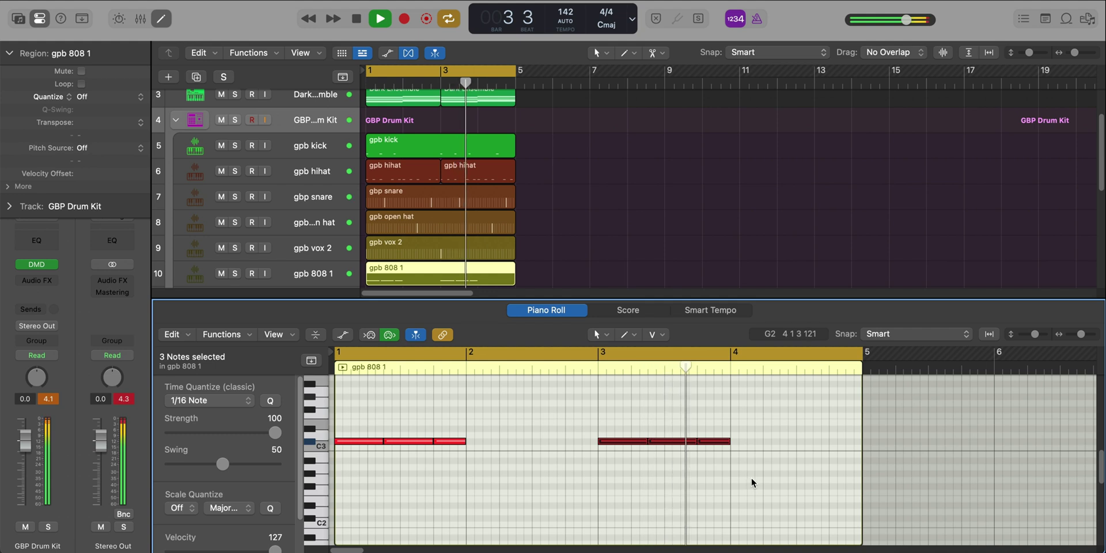
- Add an A#2 808 note on beat 3 of bar 4 and lengthen it to the end of the bar
{"action": "left_click", "coordinate": [799, 460], "text": "super"}
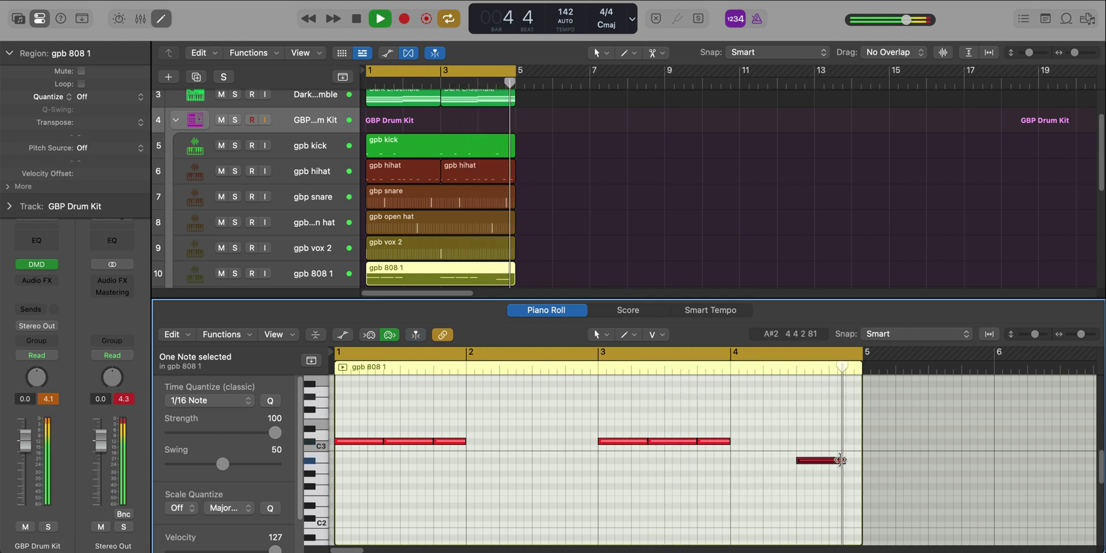
{"action": "left_click_drag", "start_coordinate": [839, 461], "coordinate": [862, 460]}
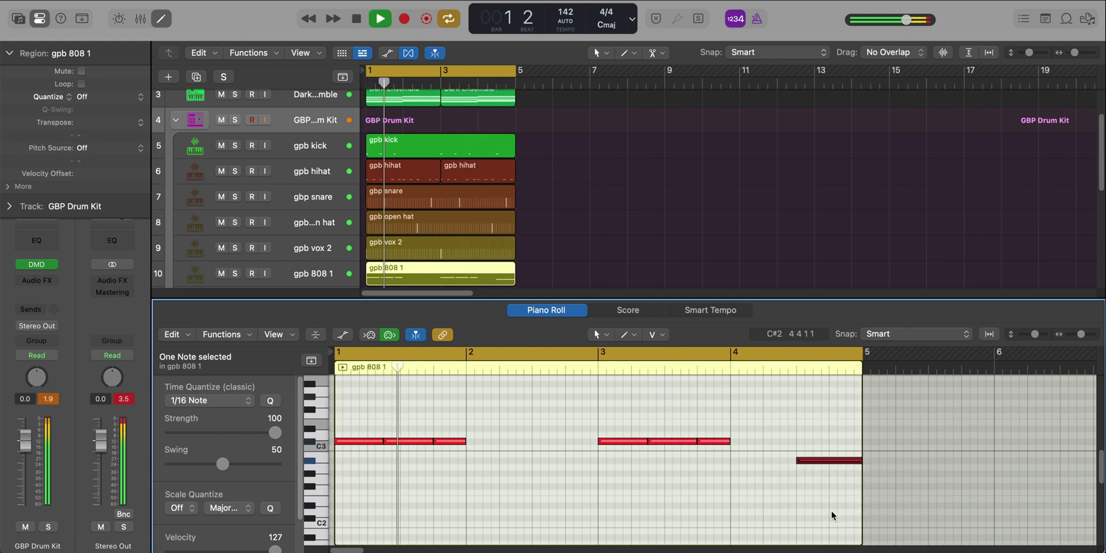
{"action": "left_click", "coordinate": [743, 481], "text": "ctrl+alt"}
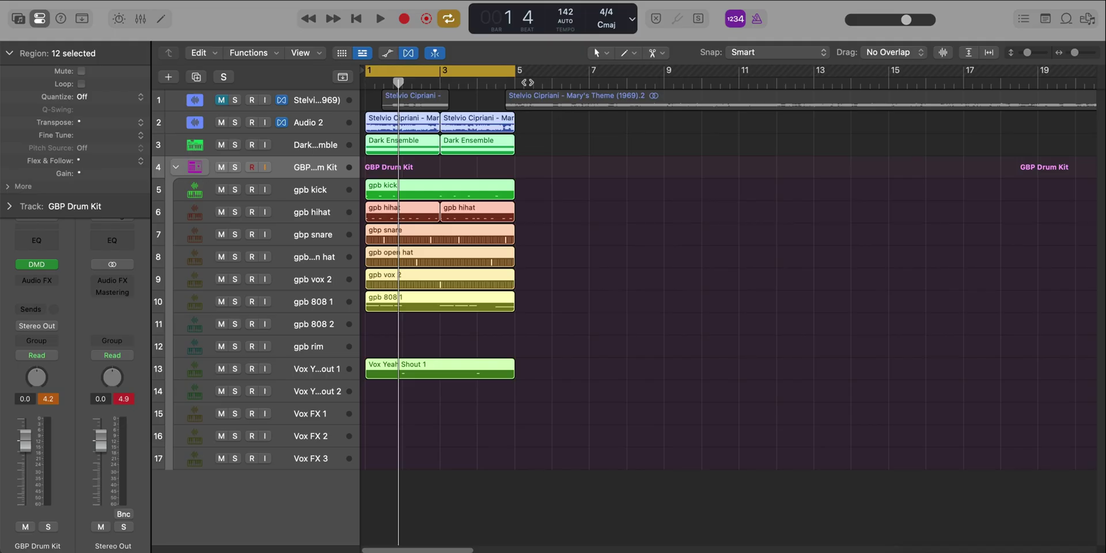
- Repeat all 12 selected regions from bar 5 and move the cycle range to bars 5 through 9
{"action": "key", "text": "super+r"}
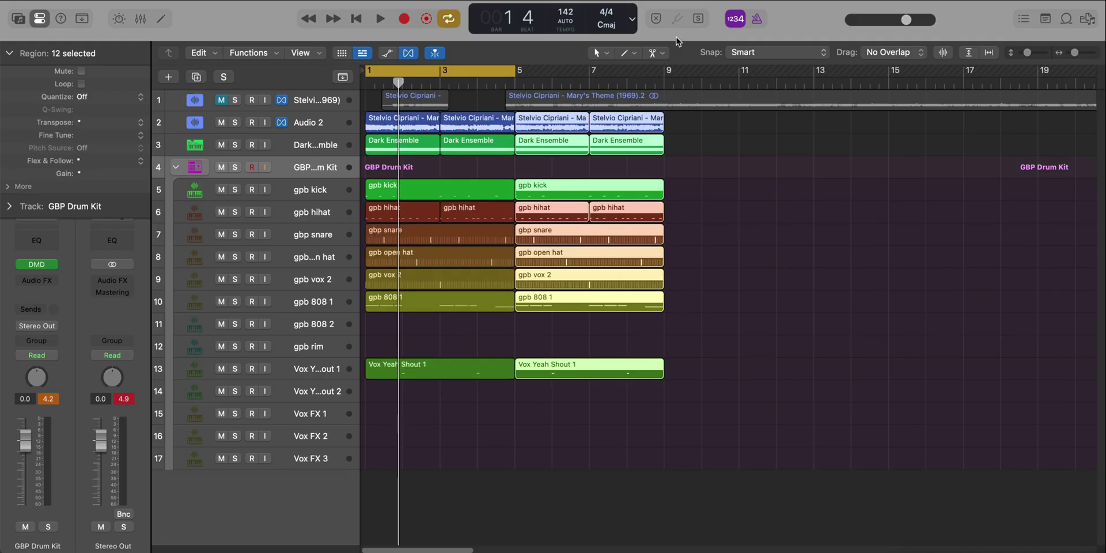
{"action": "left_click_drag", "start_coordinate": [508, 75], "coordinate": [656, 86]}
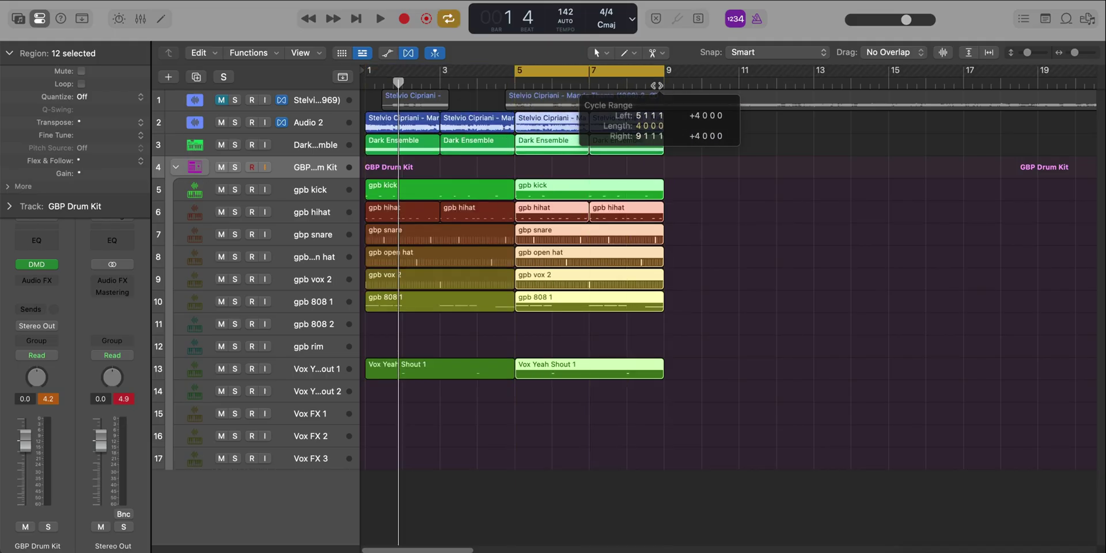
- Delete the kick note on beat 4 of bar 7 in the second gpb kick region
{"action": "left_click", "coordinate": [674, 223], "text": "ctrl+alt"}
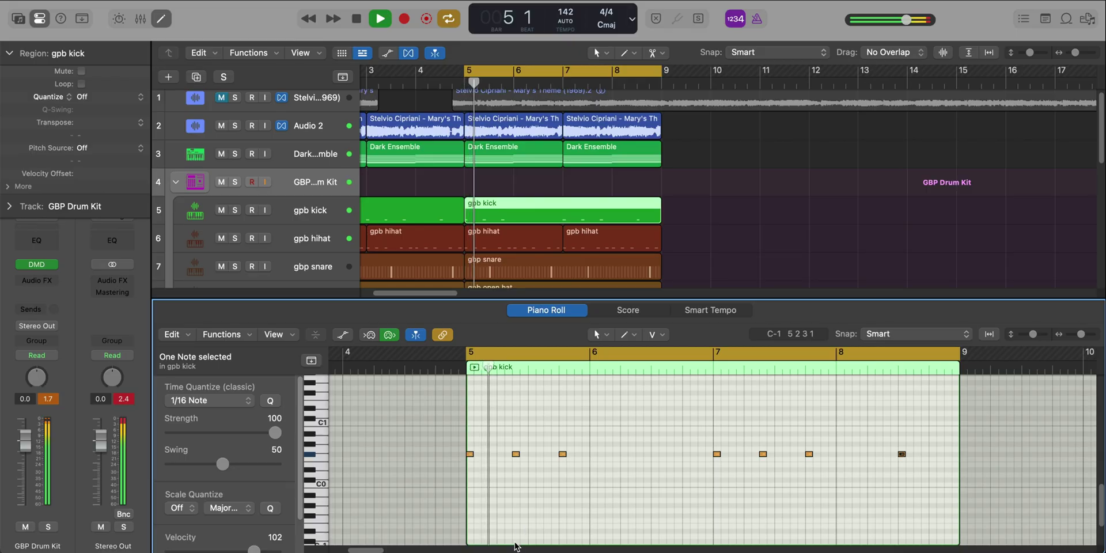
{"action": "scroll", "coordinate": [633, 484], "scroll_direction": "right", "scroll_amount": 3}
{"action": "left_click", "coordinate": [633, 486], "text": "ctrl+alt"}
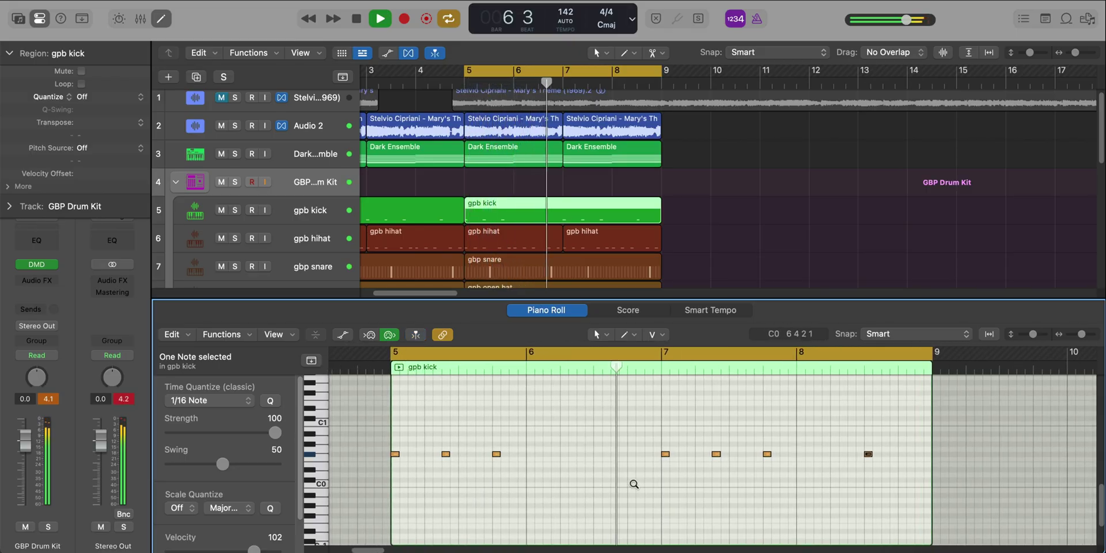
{"action": "scroll", "coordinate": [632, 484], "scroll_direction": "right", "scroll_amount": 3}
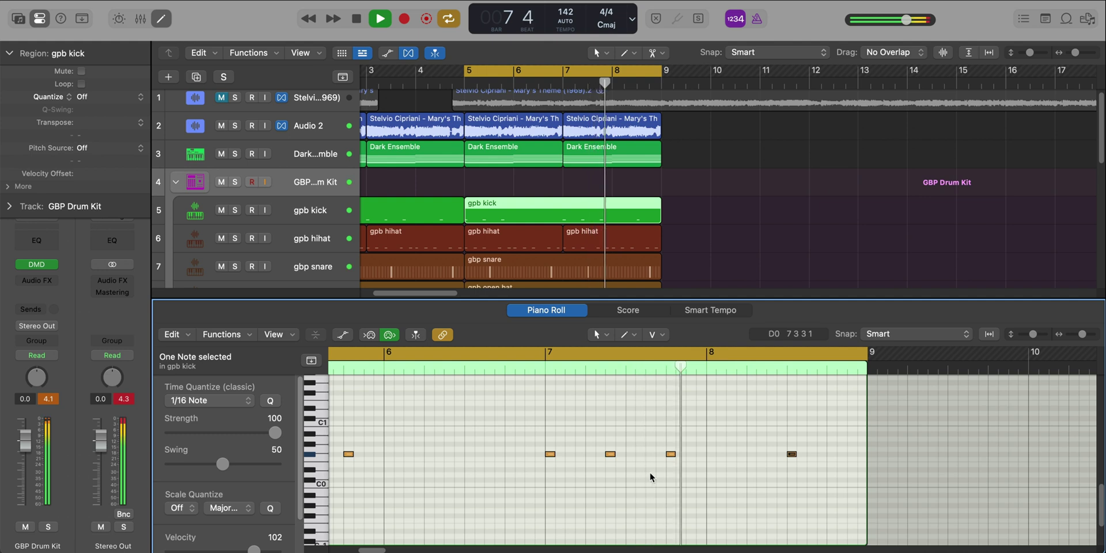
{"action": "key", "text": "space"}
{"action": "left_click", "coordinate": [671, 454]}
{"action": "key", "text": "Delete"}
- Paint 1/8 Triplet kick notes with the Brush tool from beat 4 to the end of bar 7, then play the loop
{"action": "left_click", "coordinate": [655, 334]}
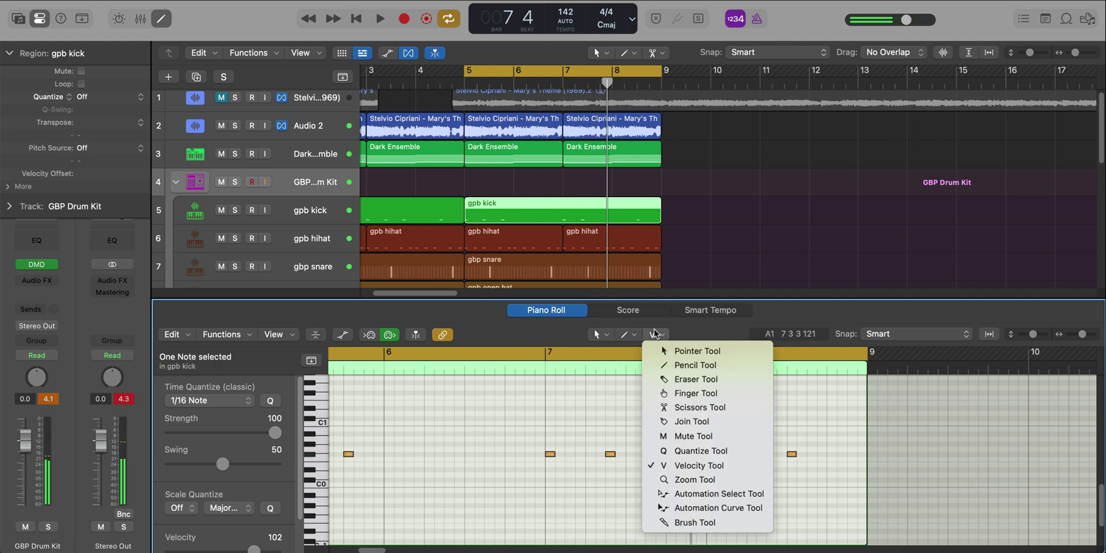
{"action": "left_click", "coordinate": [694, 522]}
{"action": "left_click", "coordinate": [214, 401]}
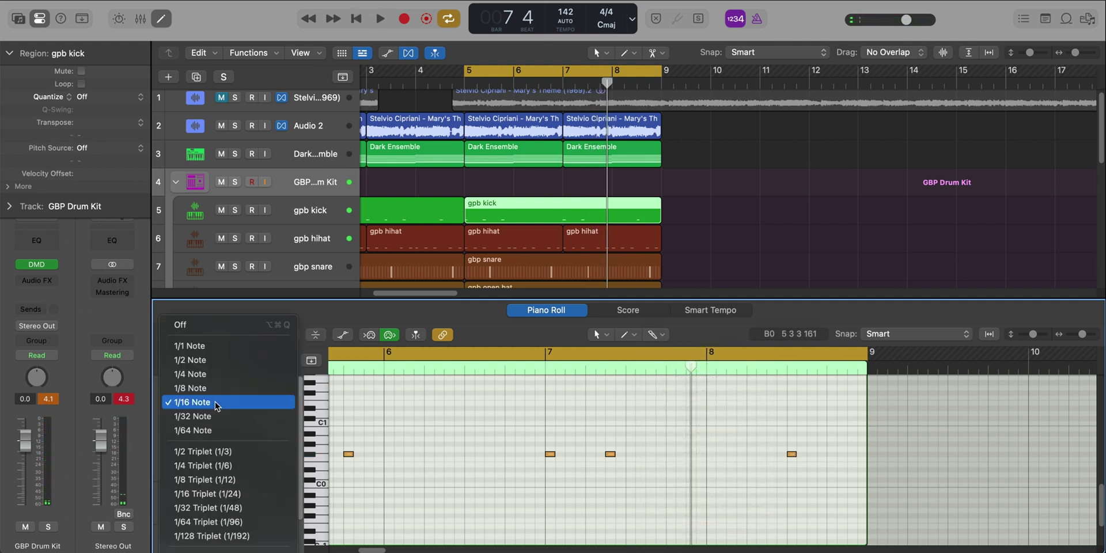
{"action": "left_click", "coordinate": [213, 479]}
{"action": "left_click", "coordinate": [671, 454]}
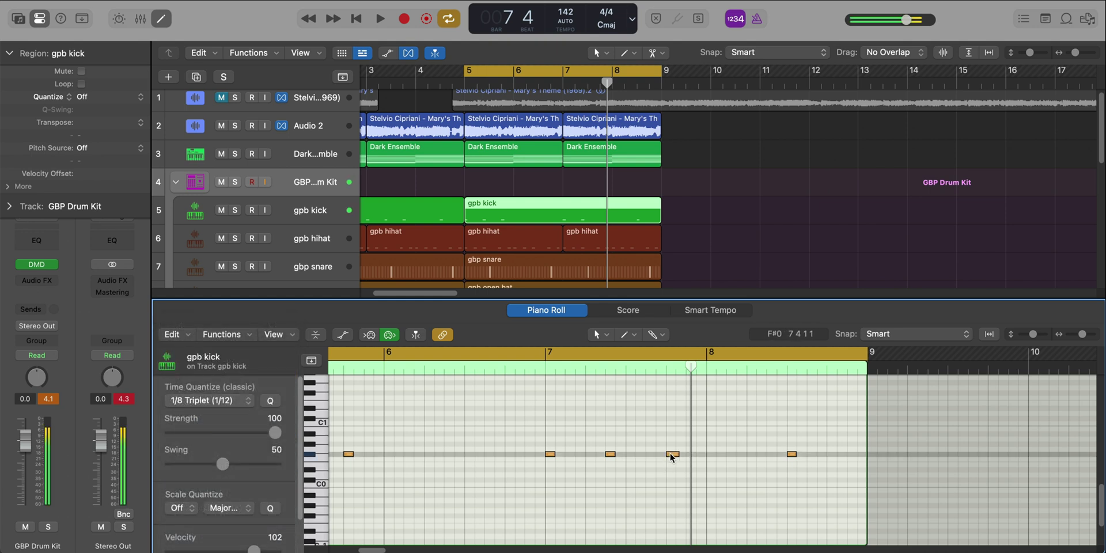
{"action": "left_click", "coordinate": [698, 455]}
{"action": "key", "text": "space"}
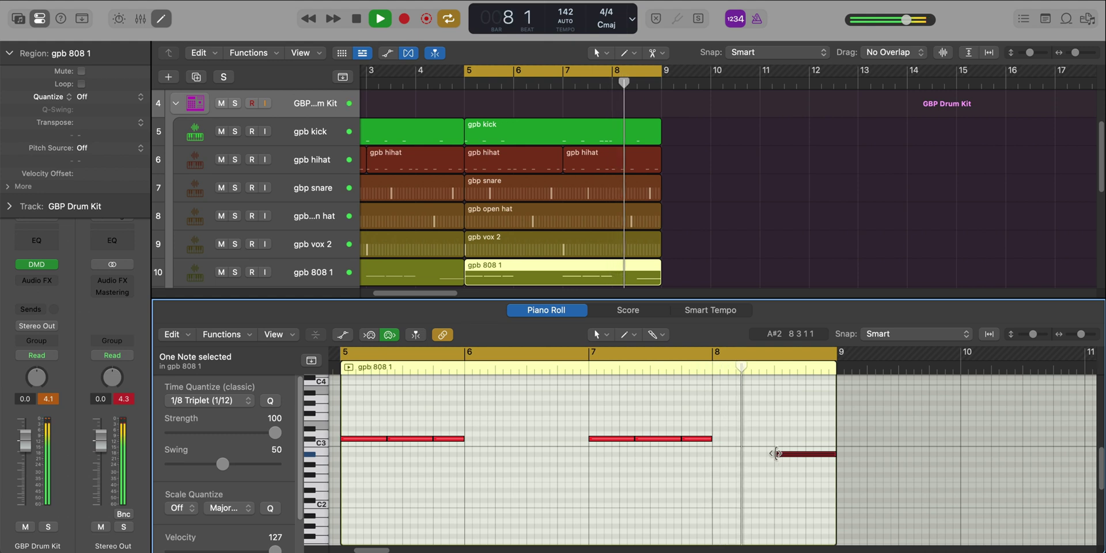
- Put an F#3 808 note on beat 3 of bar 8, with the A#2 note filling only beat 4, and play it back
{"action": "key", "text": "space"}
{"action": "left_click_drag", "start_coordinate": [776, 453], "coordinate": [786, 410]}
{"action": "key", "text": "space"}
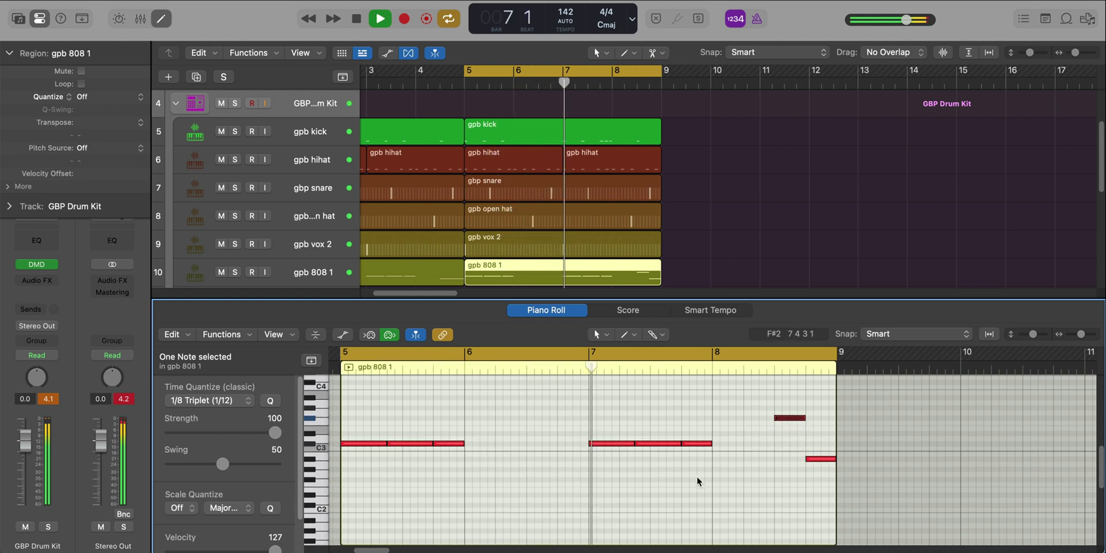
{"action": "scroll", "coordinate": [697, 478], "scroll_direction": "down", "scroll_amount": 3}
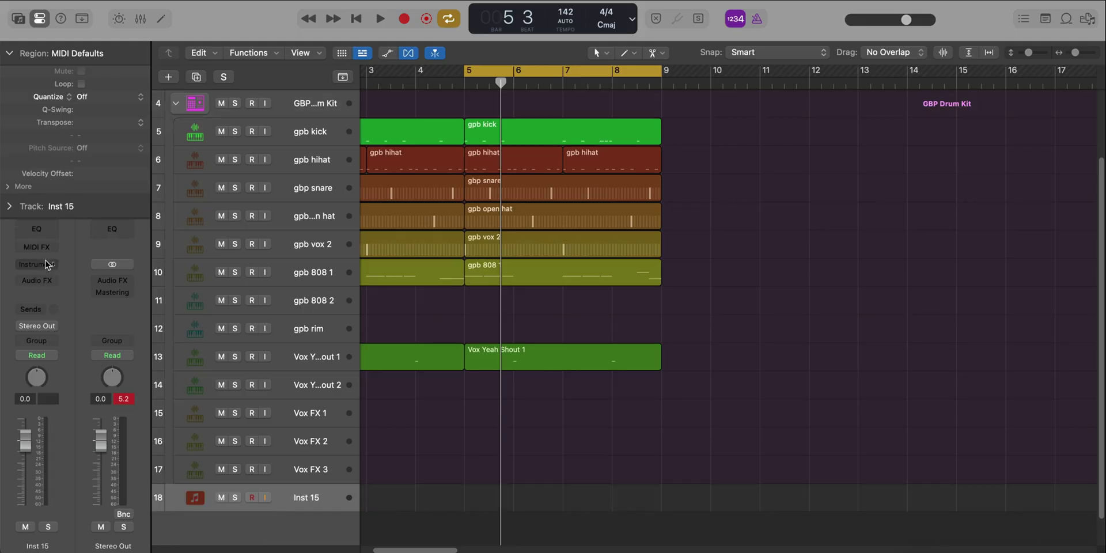
- Load Retro Synth on the Inst 15 track and choose its Bright Strings preset
{"action": "left_click", "coordinate": [42, 265]}
{"action": "type", "text": "retro"}
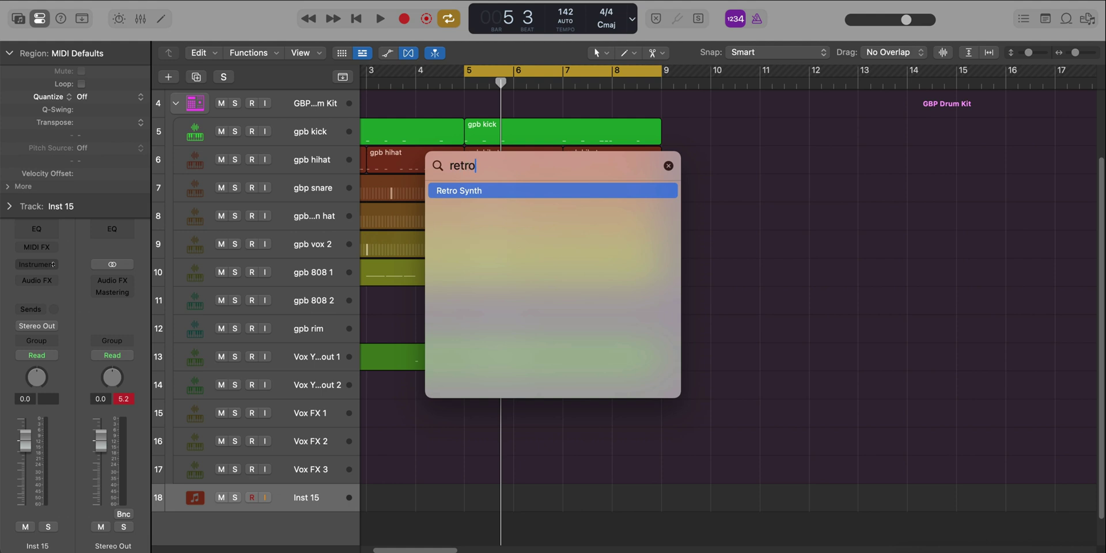
{"action": "key", "text": "Return"}
{"action": "left_click_drag", "start_coordinate": [695, 182], "coordinate": [593, 42]}
{"action": "left_click", "coordinate": [427, 43]}
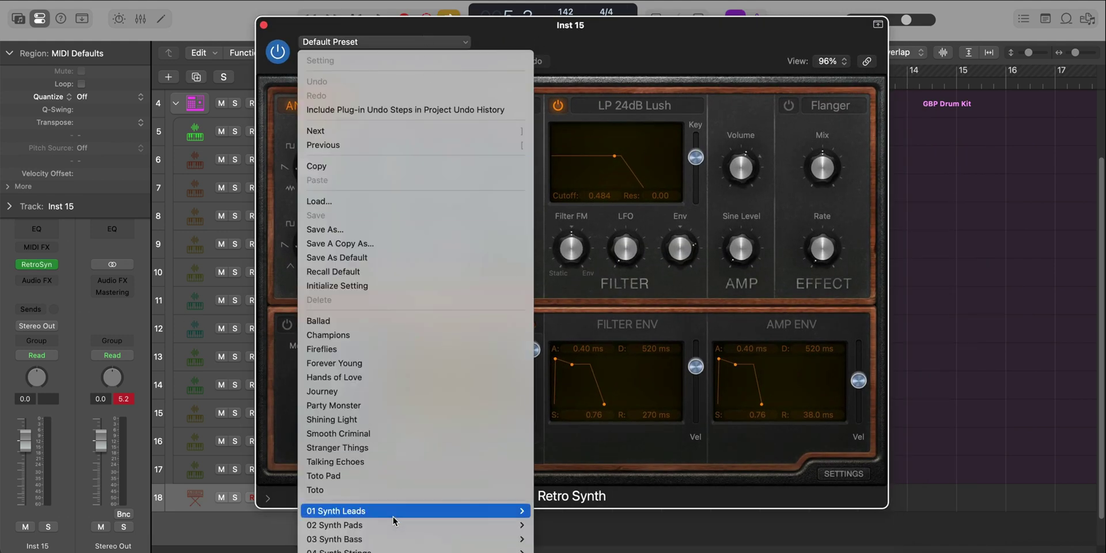
{"action": "left_click", "coordinate": [552, 550]}
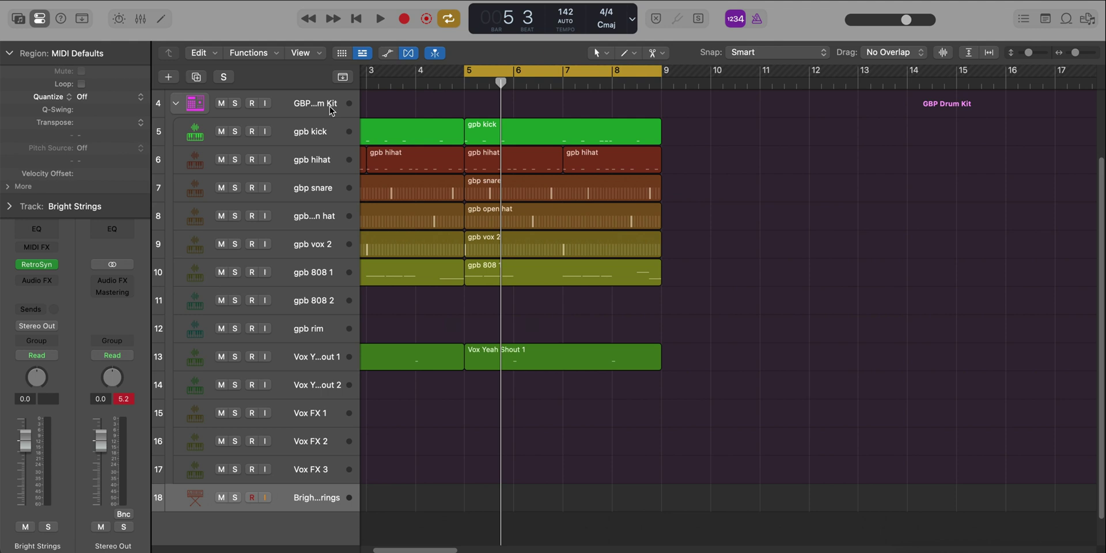
- Copy the bar 7 Dark Ensemble region onto the Bright Strings track and delete the seven chord notes in its first bar
{"action": "scroll", "coordinate": [608, 368], "scroll_direction": "up", "scroll_amount": 3}
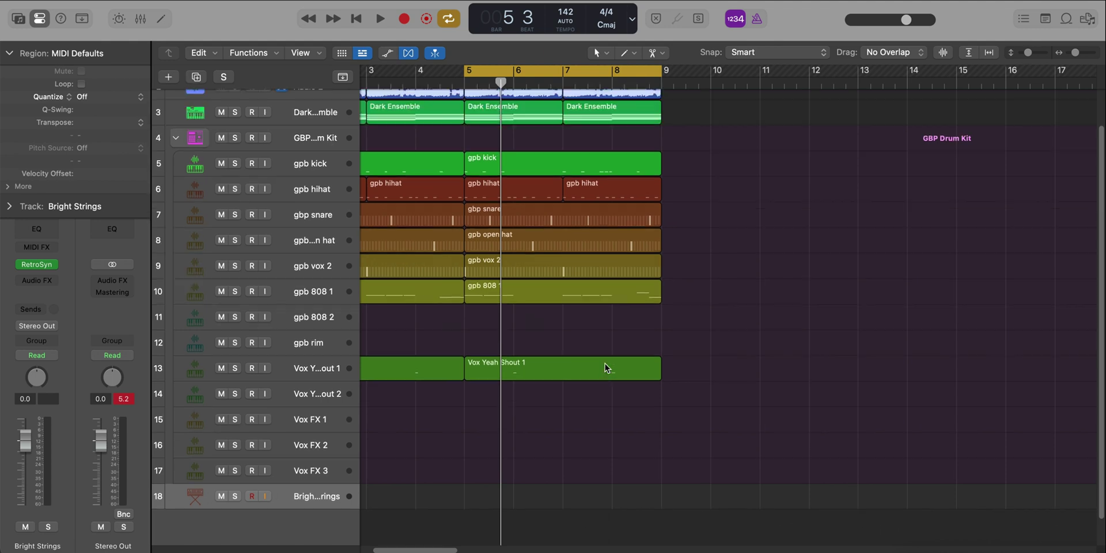
{"action": "scroll", "coordinate": [625, 233], "scroll_direction": "down", "scroll_amount": 3}
{"action": "scroll", "coordinate": [622, 233], "scroll_direction": "up", "scroll_amount": 2}
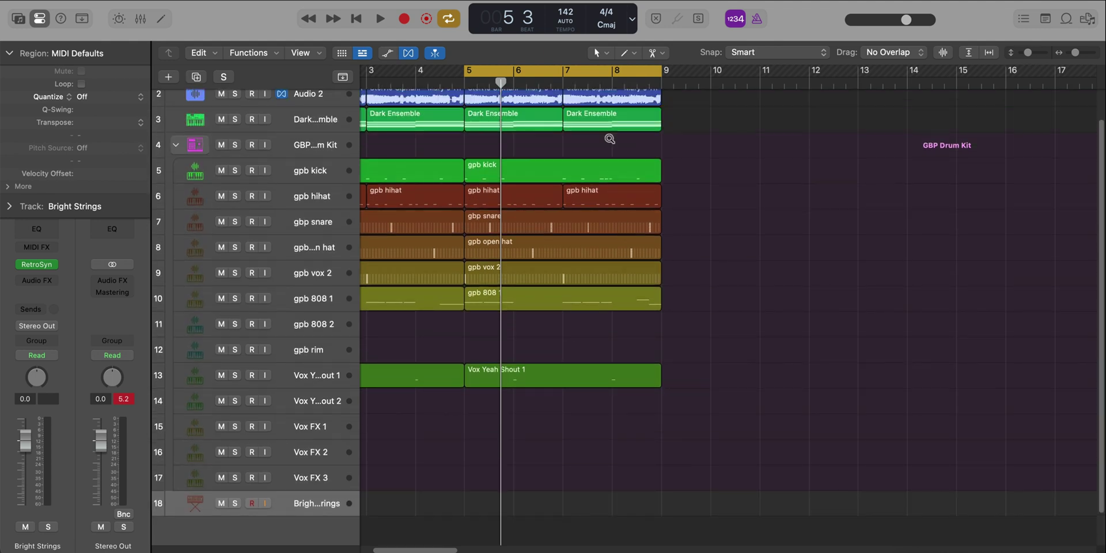
{"action": "left_click_drag", "start_coordinate": [608, 124], "coordinate": [608, 504]}
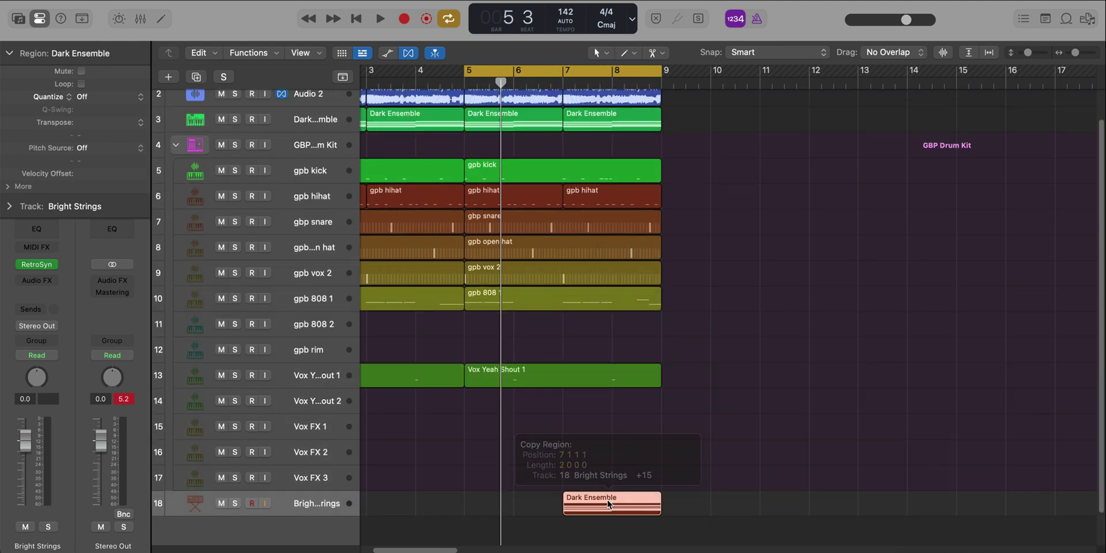
{"action": "double_click", "coordinate": [591, 509]}
{"action": "left_click_drag", "start_coordinate": [634, 395], "coordinate": [652, 519]}
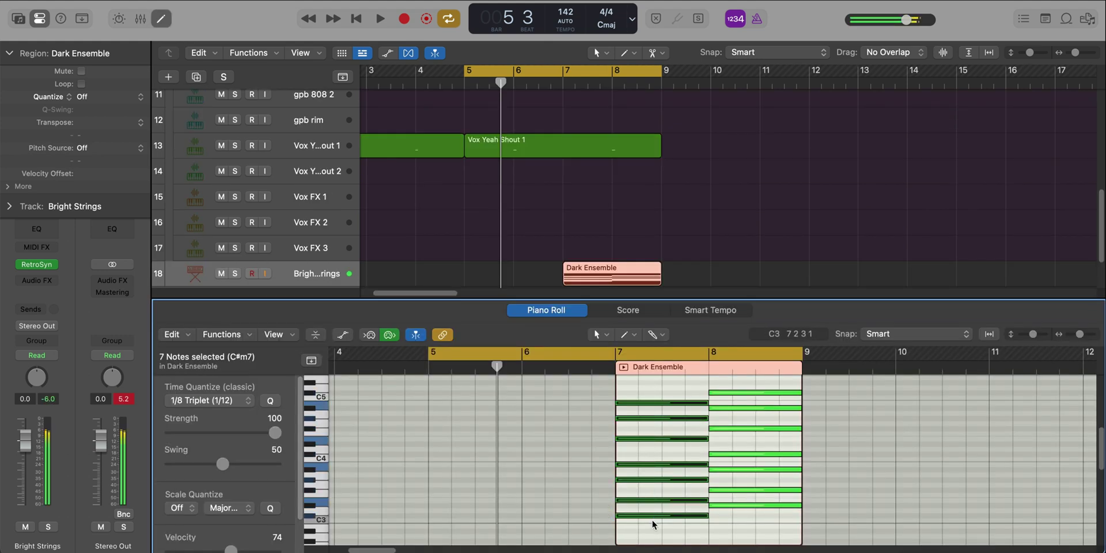
{"action": "key", "text": "Delete"}
- Set the cycle range to bar 8 only and play the remaining string chord in the loop
{"action": "left_click", "coordinate": [705, 356]}
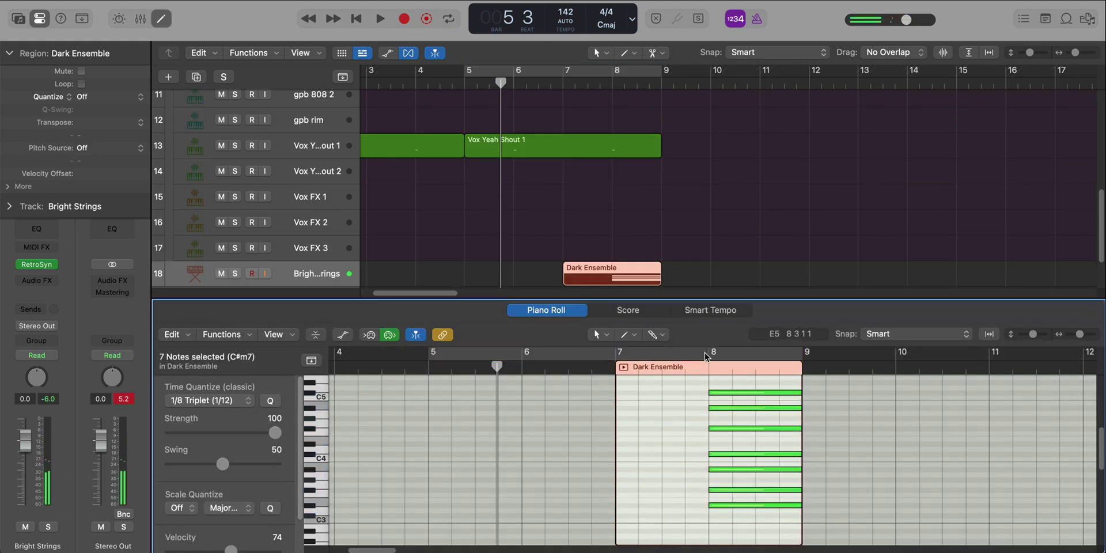
{"action": "left_click_drag", "start_coordinate": [705, 356], "coordinate": [802, 355]}
{"action": "scroll", "coordinate": [725, 449], "scroll_direction": "up", "scroll_amount": 3}
{"action": "key", "text": "space"}
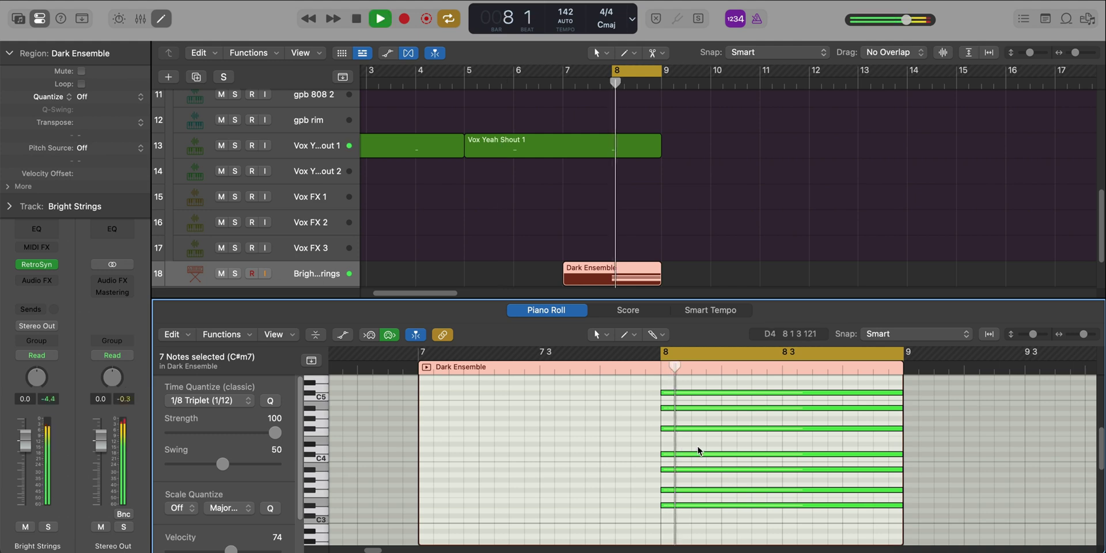
{"action": "scroll", "coordinate": [697, 451], "scroll_direction": "right", "scroll_amount": 4}
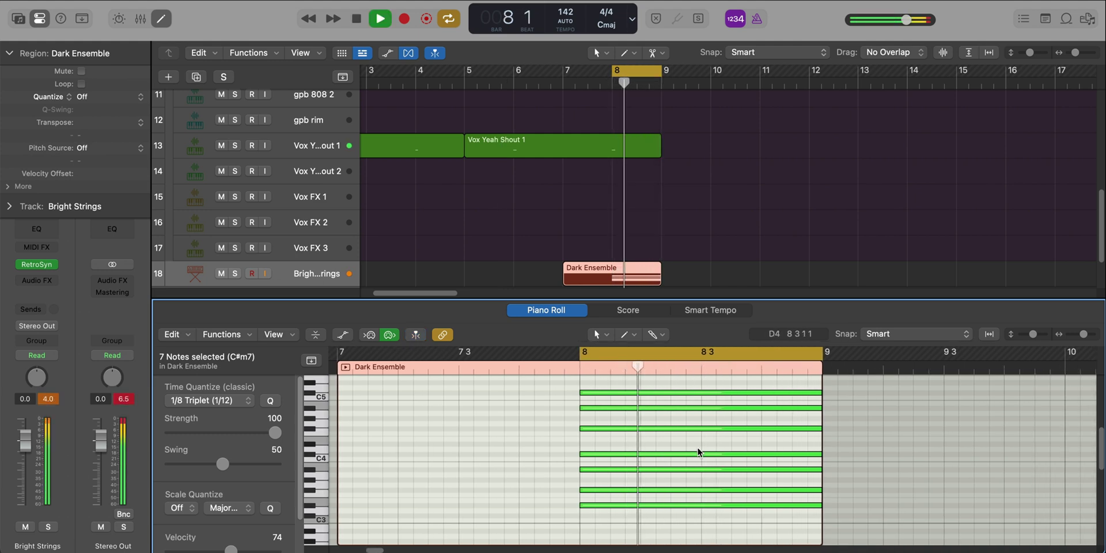
{"action": "scroll", "coordinate": [697, 449], "scroll_direction": "right", "scroll_amount": 3}
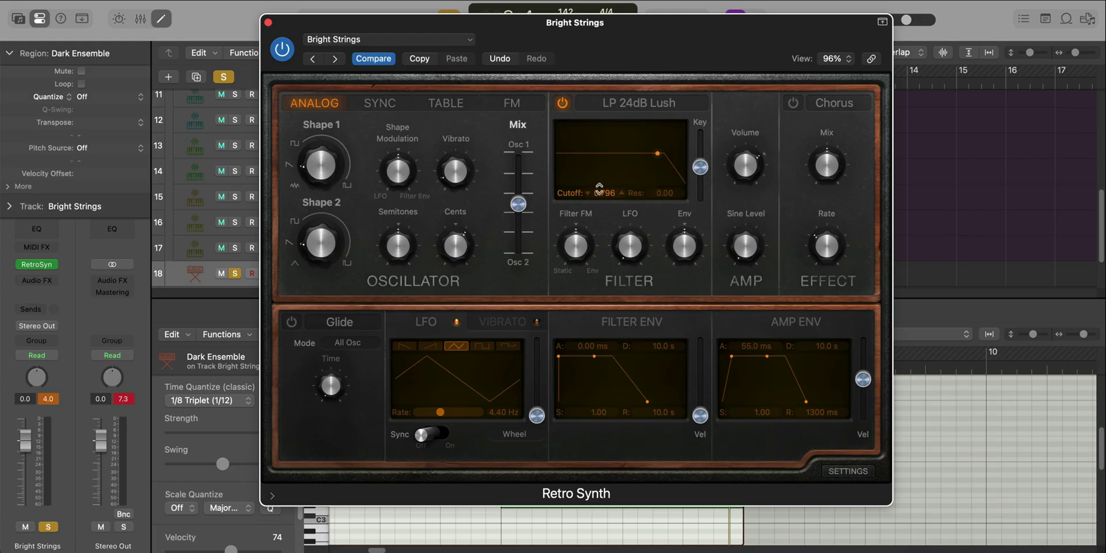
- Set Retro Synth's filter cutoff to 0.376, resonance to 0.10 and filter envelope attack to 2500 ms, and adjust the filter envelope amount
{"action": "key", "text": "space"}
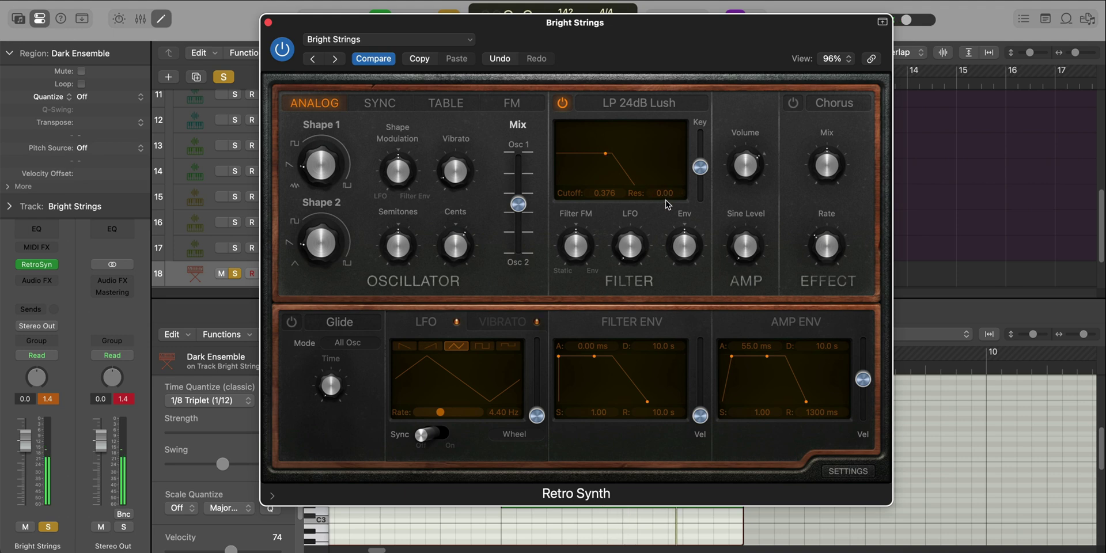
{"action": "left_click_drag", "start_coordinate": [666, 196], "coordinate": [665, 189]}
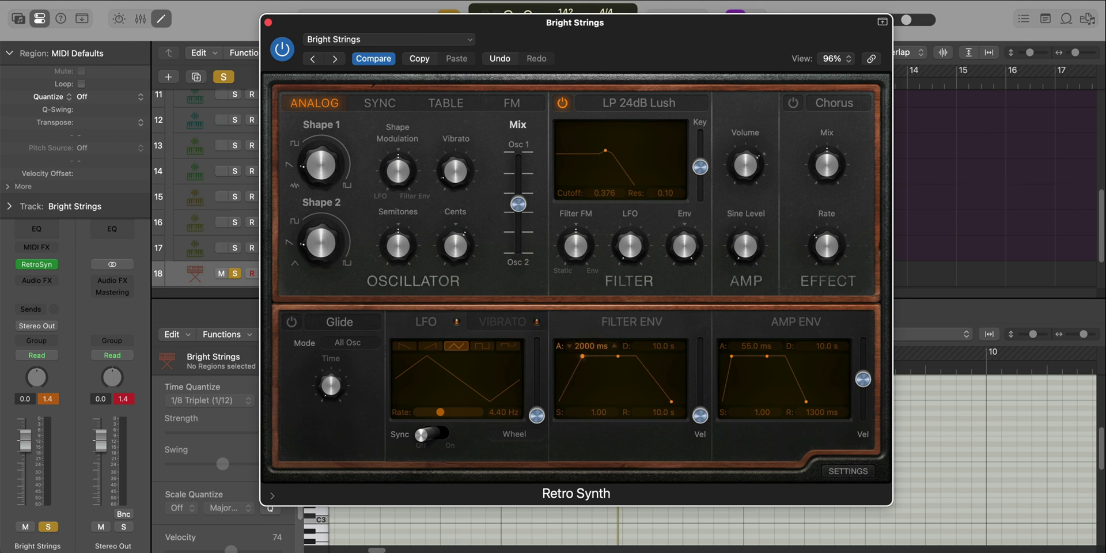
{"action": "left_click_drag", "start_coordinate": [590, 344], "coordinate": [590, 328]}
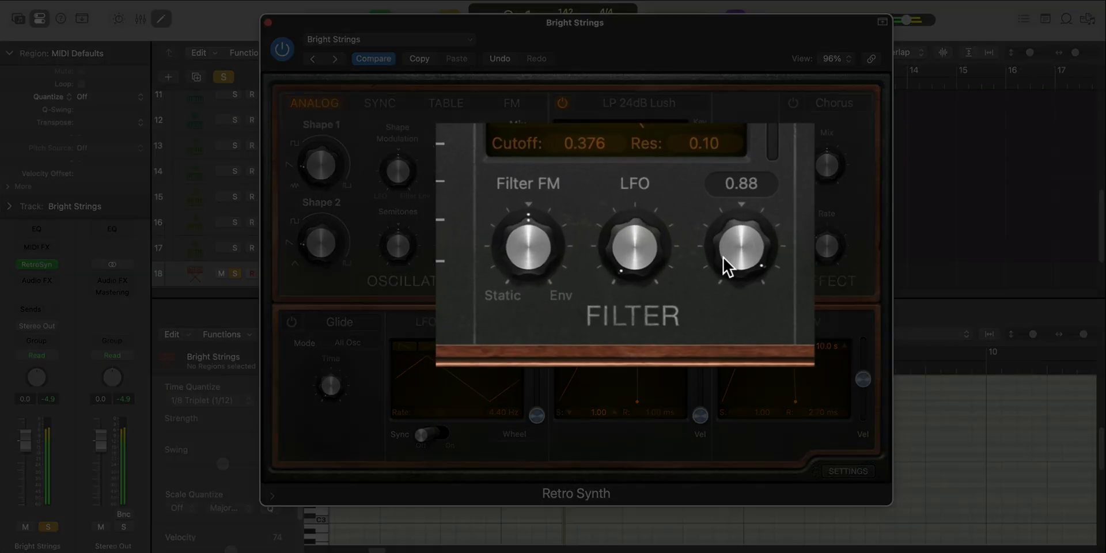
{"action": "left_click_drag", "start_coordinate": [723, 257], "coordinate": [732, 267]}
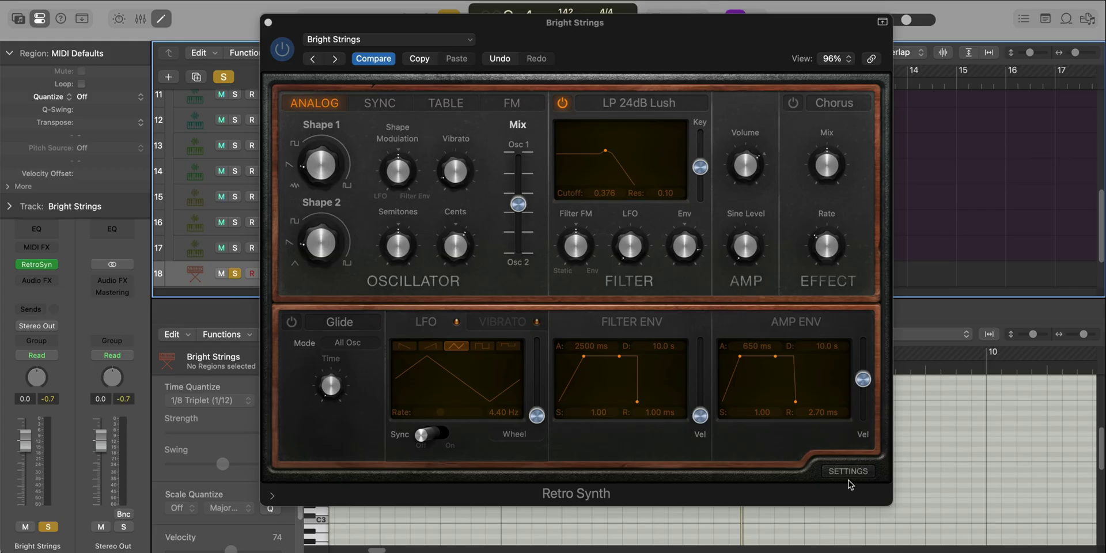
- Change the number of Unison voices in Retro Synth's global settings
{"action": "left_click", "coordinate": [853, 471]}
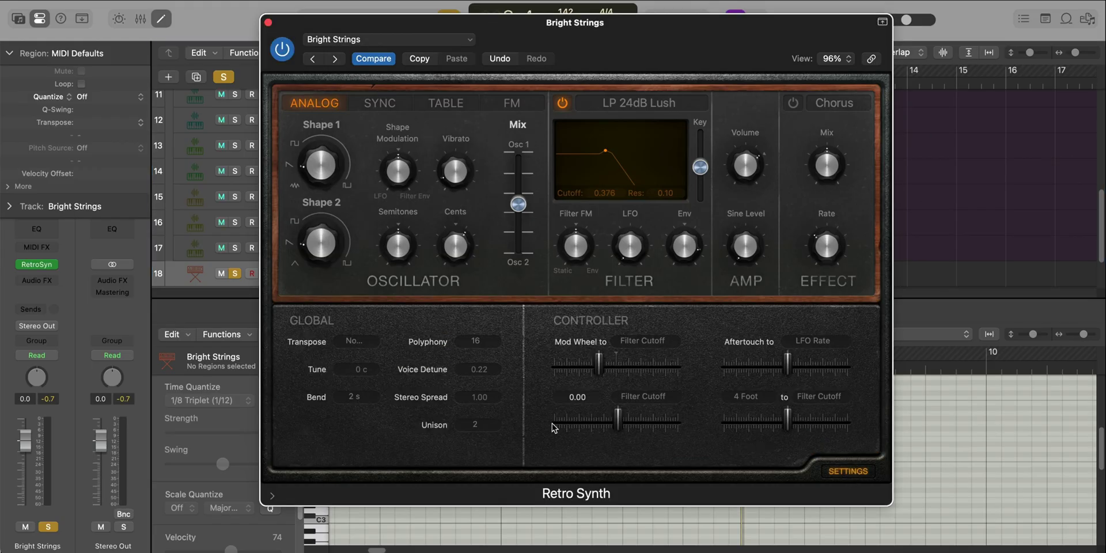
{"action": "left_click", "coordinate": [476, 428]}
{"action": "left_click", "coordinate": [481, 441]}
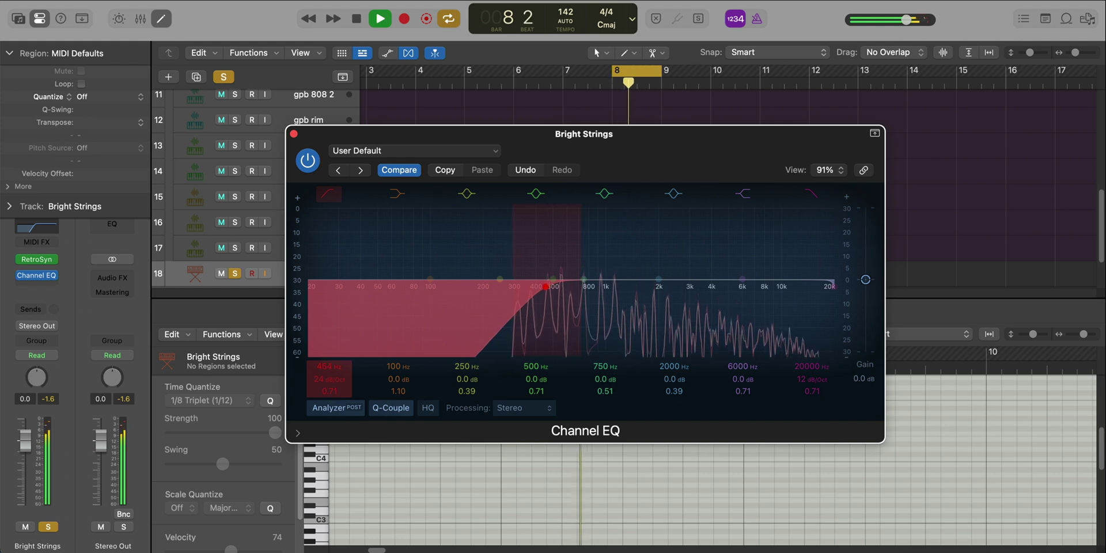
- Set the Bright Strings EQ to a 434 Hz, 48 dB/Oct low cut and a -3.0 dB high shelf at 1540 Hz, and turn off the high cut
{"action": "left_click_drag", "start_coordinate": [323, 367], "coordinate": [324, 371]}
{"action": "key", "text": "space"}
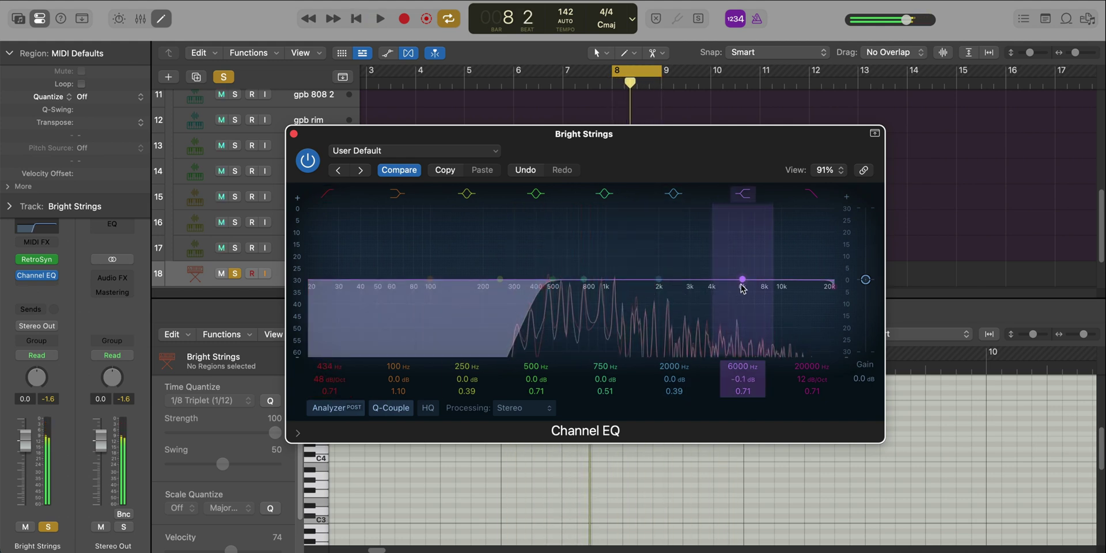
{"action": "left_click_drag", "start_coordinate": [743, 281], "coordinate": [641, 284]}
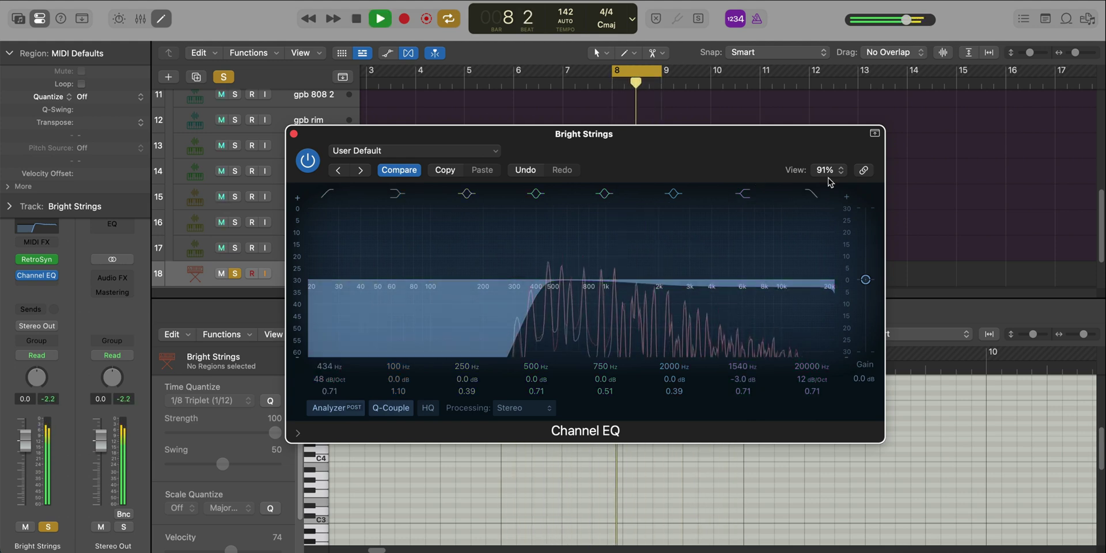
{"action": "left_click", "coordinate": [811, 193]}
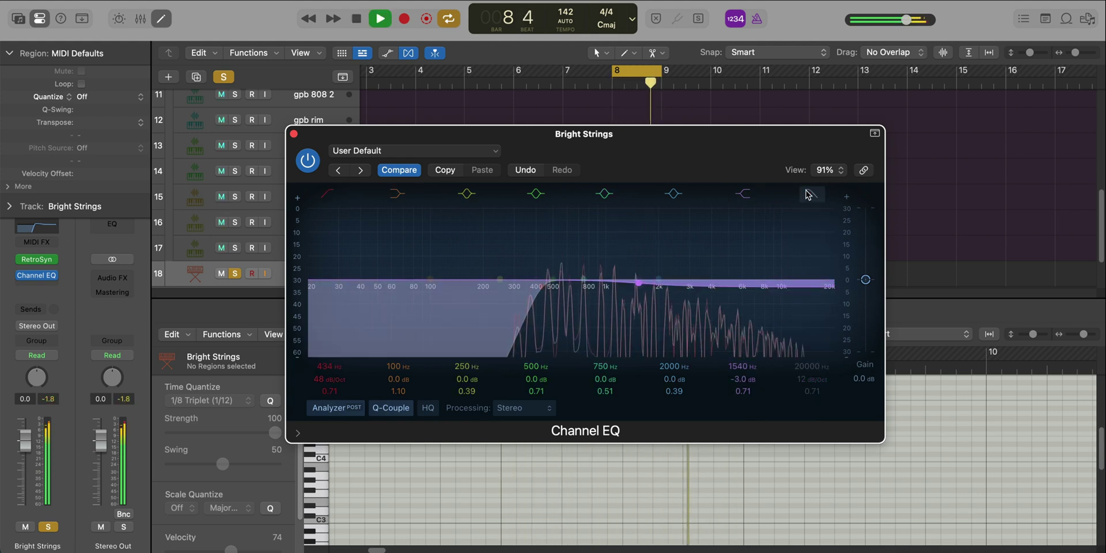
{"action": "left_click", "coordinate": [294, 134]}
{"action": "key", "text": "space"}
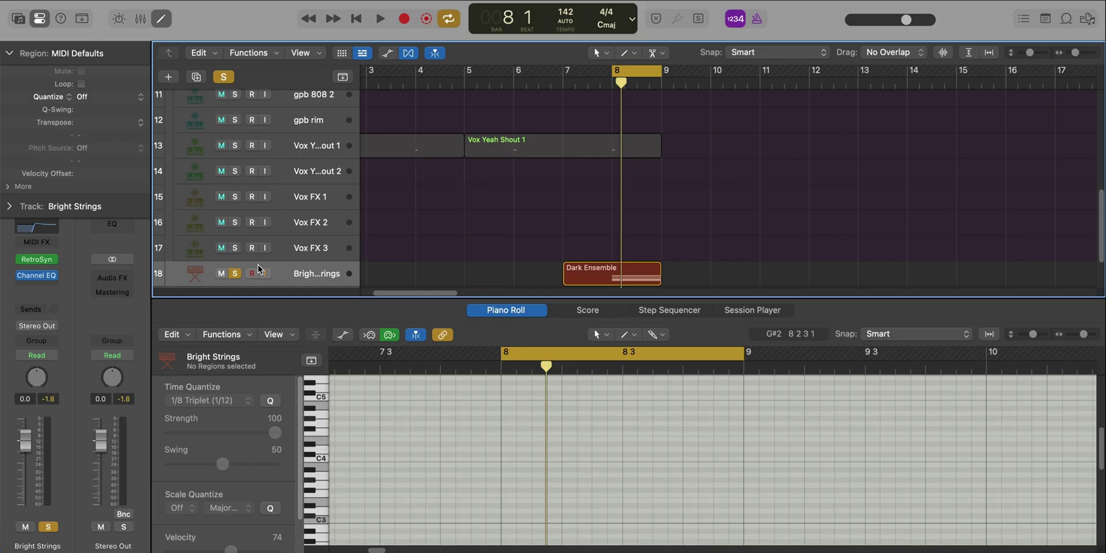
- Add ChromaVerb to the Bright Strings track with Dry at 30% and Wet at 100%
{"action": "key", "text": "super+alt+p"}
{"action": "type", "text": "chrom"}
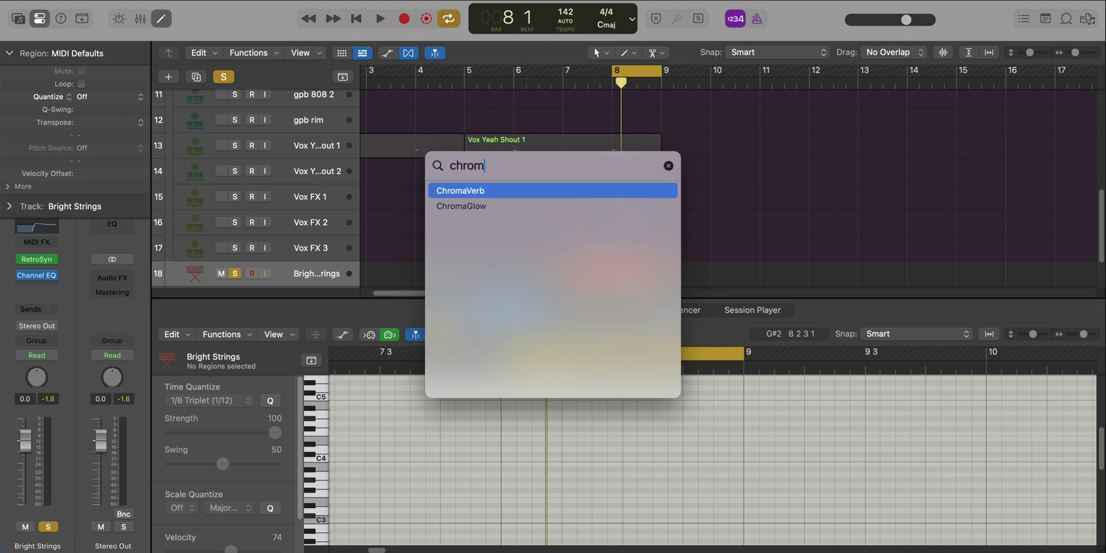
{"action": "key", "text": "Return"}
{"action": "left_click_drag", "start_coordinate": [808, 197], "coordinate": [614, 69]}
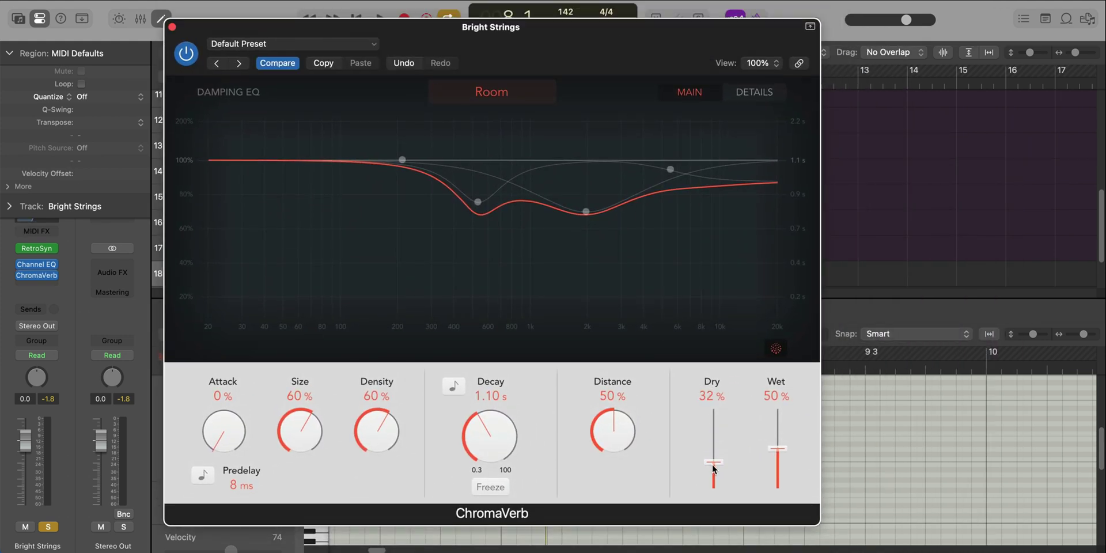
{"action": "left_click_drag", "start_coordinate": [783, 465], "coordinate": [779, 406]}
- Set ChromaVerb's distance to 100%, decay to 2.00 s and density to 100% while the loop plays
{"action": "key", "text": "space"}
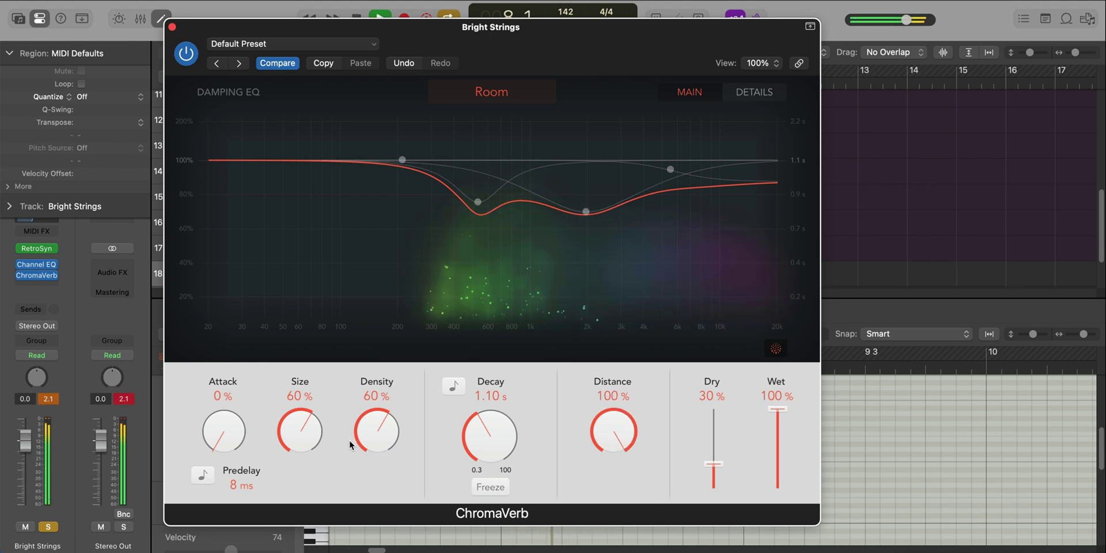
{"action": "left_click_drag", "start_coordinate": [485, 435], "coordinate": [481, 406]}
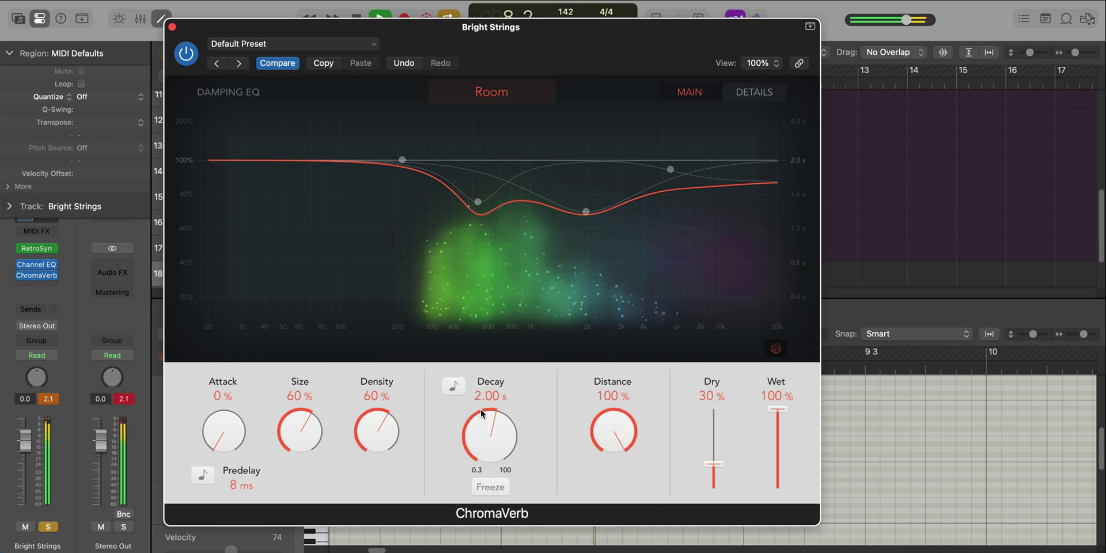
{"action": "left_click_drag", "start_coordinate": [377, 429], "coordinate": [360, 213]}
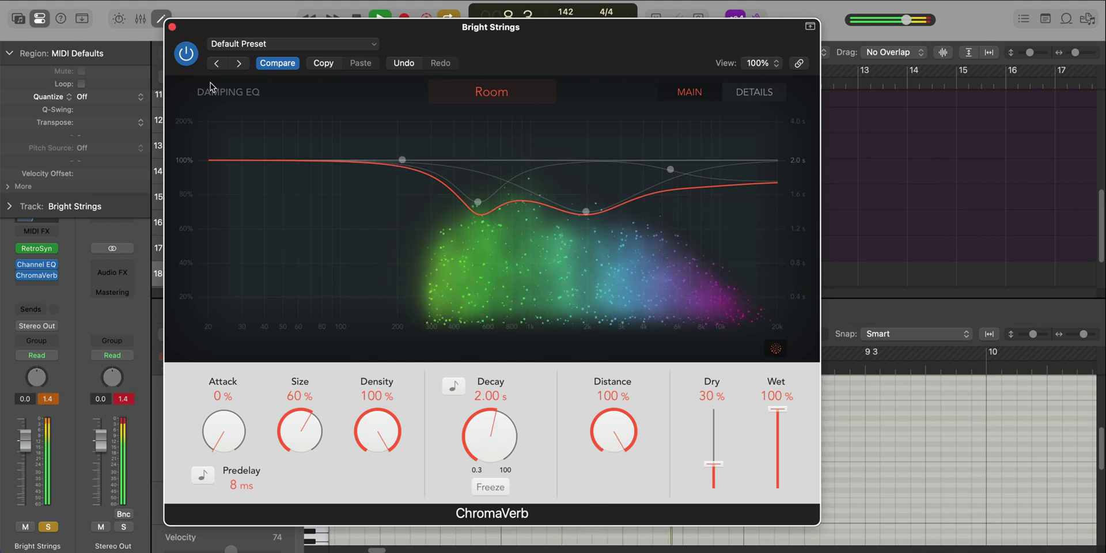
- Set the amp volume of the Bright Strings Retro Synth to -4.0 dB and resume playback
{"action": "key", "text": "space"}
{"action": "left_click", "coordinate": [38, 251]}
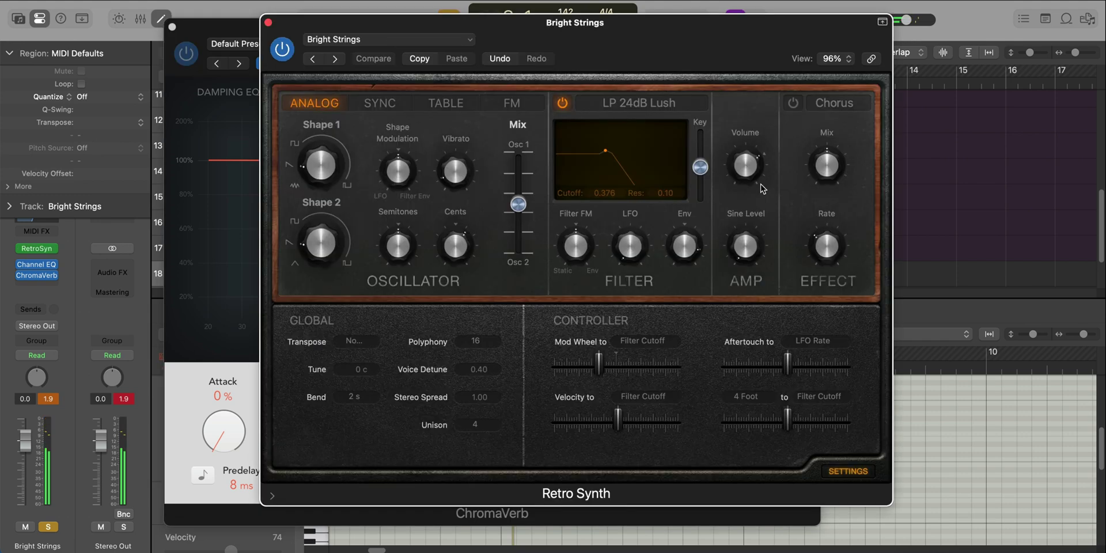
{"action": "left_click_drag", "start_coordinate": [752, 178], "coordinate": [754, 180]}
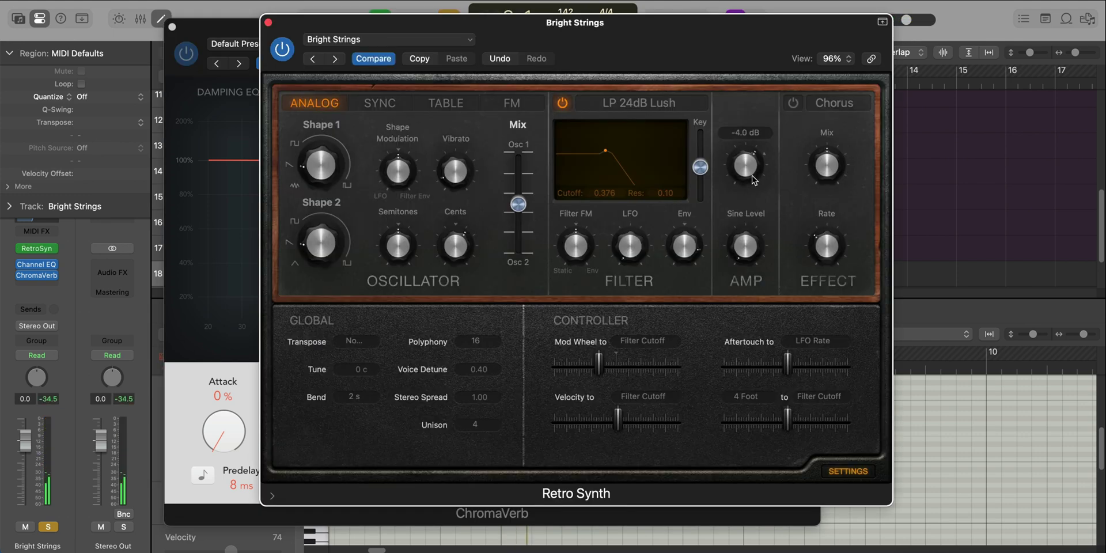
{"action": "left_click", "coordinate": [267, 22]}
{"action": "key", "text": "space"}
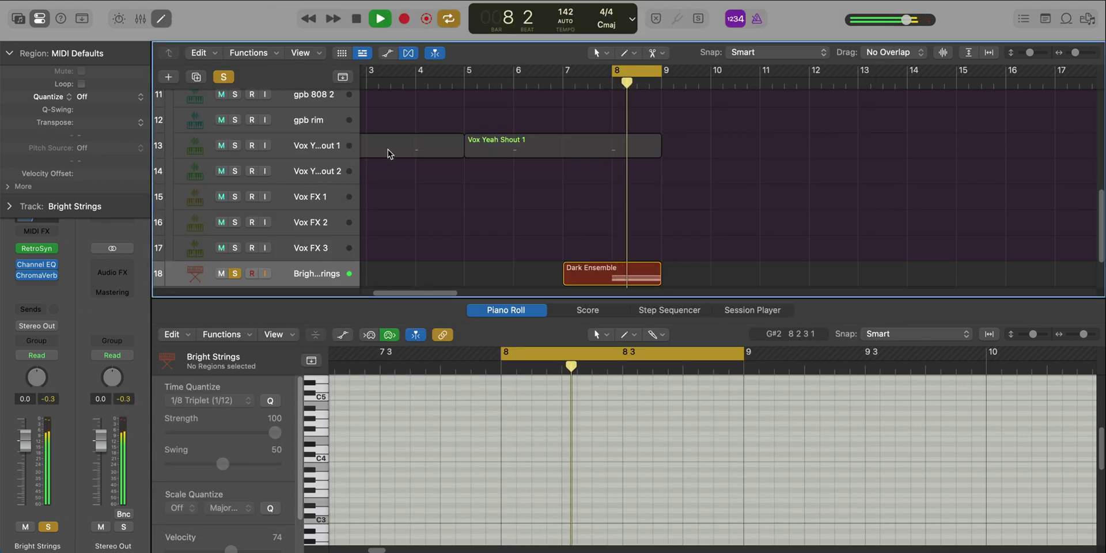
- Unsolo the Bright Strings track and repeat all regions in bars 5–8 directly after themselves, starting at bar 9
{"action": "key", "text": "x"}
{"action": "key", "text": "x"}
{"action": "key", "text": "space"}
{"action": "left_click", "coordinate": [651, 324], "text": "ctrl+alt"}
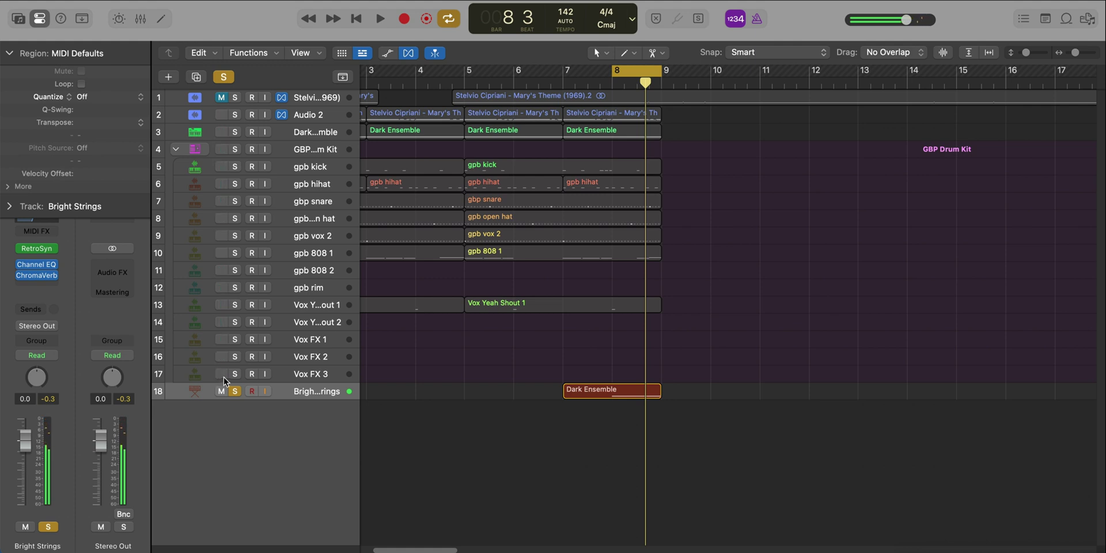
{"action": "left_click", "coordinate": [234, 391]}
{"action": "left_click_drag", "start_coordinate": [734, 460], "coordinate": [465, 126]}
{"action": "key", "text": "super+r"}
- Set the cycle range from bar 5 to bar 13 and lower the Bright Strings channel fader to -4.4 dB during playback
{"action": "left_click_drag", "start_coordinate": [468, 72], "coordinate": [880, 85]}
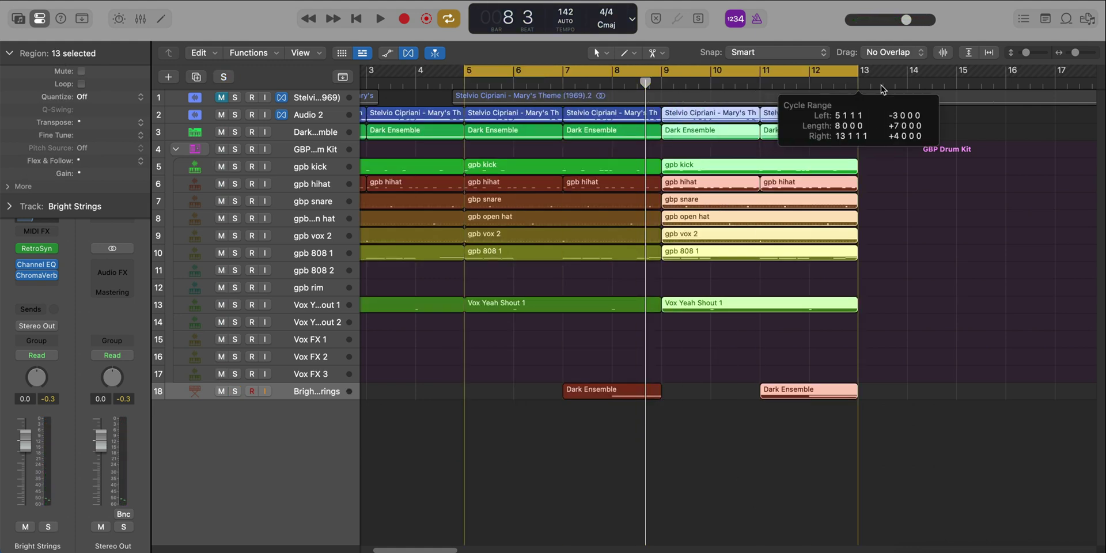
{"action": "key", "text": "space"}
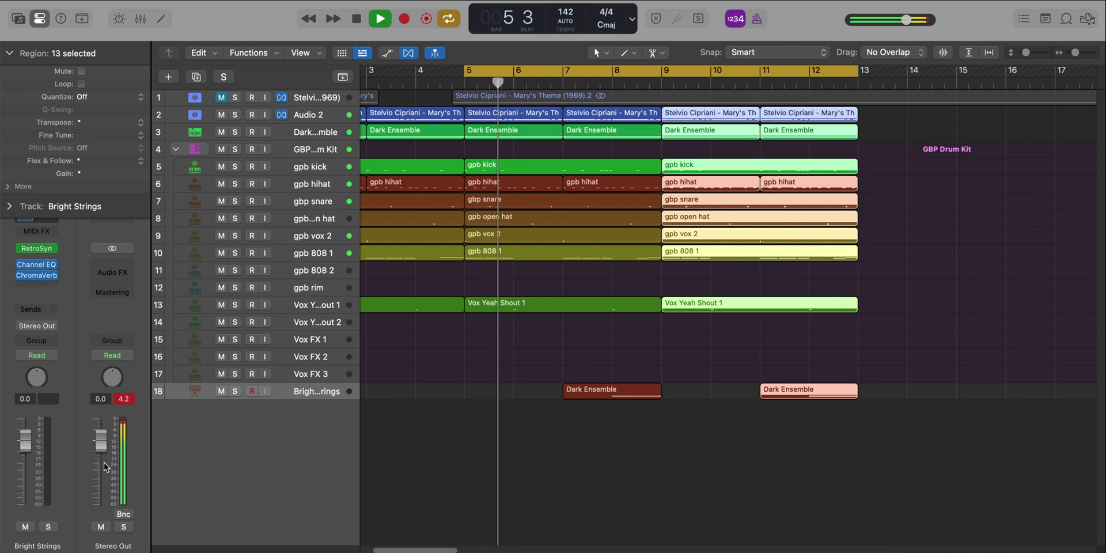
{"action": "left_click_drag", "start_coordinate": [24, 441], "coordinate": [25, 463]}
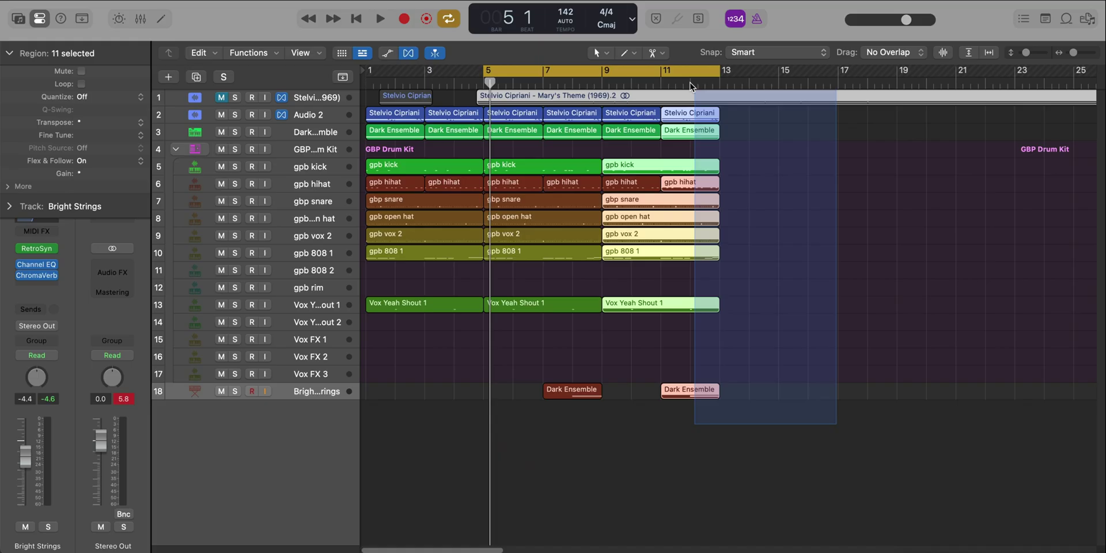
- Repeat all regions of bars 9–12 starting at bar 13 and set the cycle range from bar 9 to bar 17
{"action": "left_click_drag", "start_coordinate": [720, 108], "coordinate": [622, 109]}
{"action": "key", "text": "super+r"}
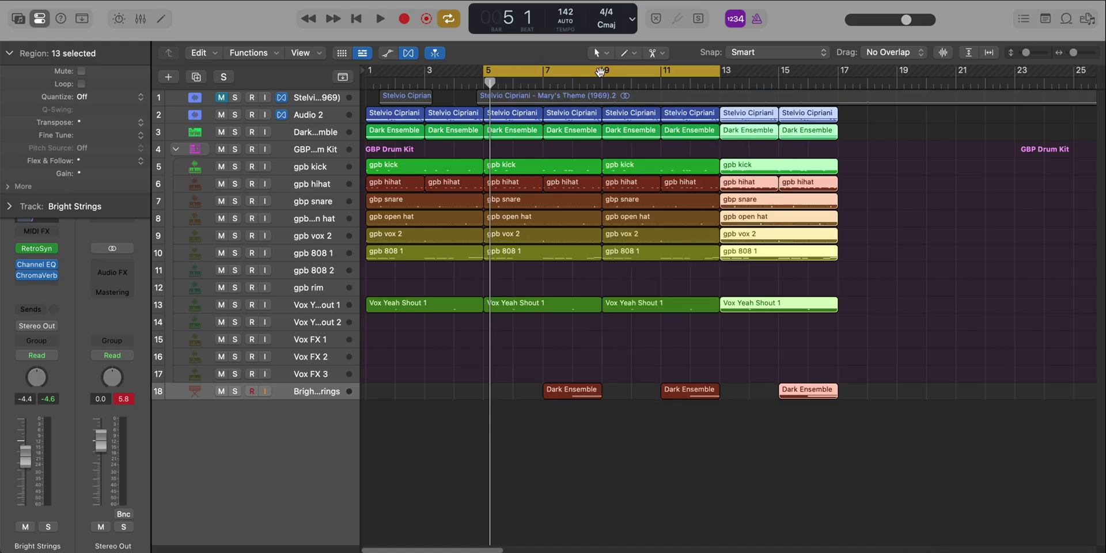
{"action": "left_click_drag", "start_coordinate": [603, 70], "coordinate": [795, 87]}
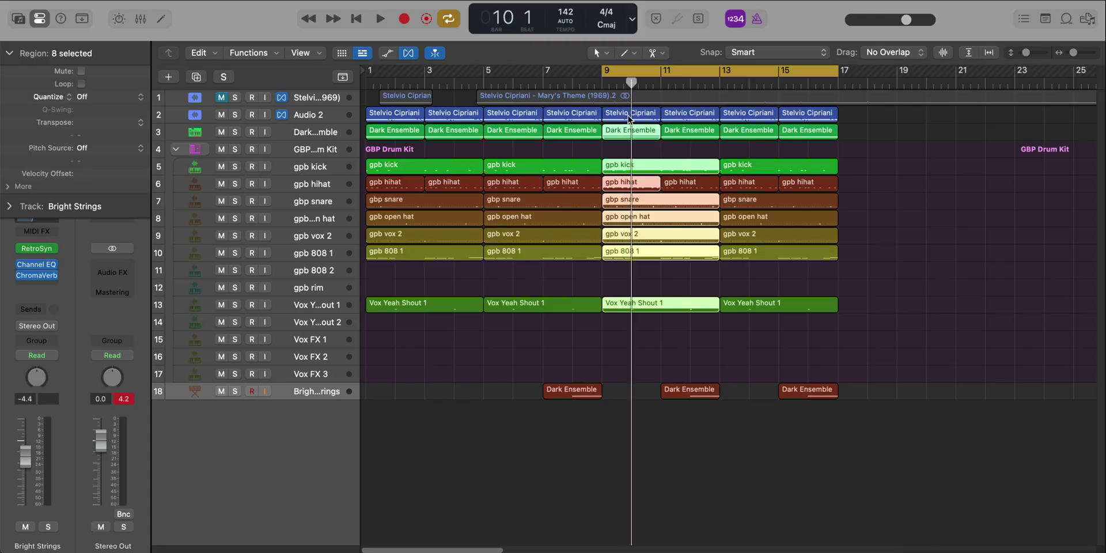
- Split the sample, pad, drum, 808 and vox regions at bars 10 and 11, mute the bar 10 pieces, and play the section
{"action": "left_click", "coordinate": [628, 113], "text": "shift"}
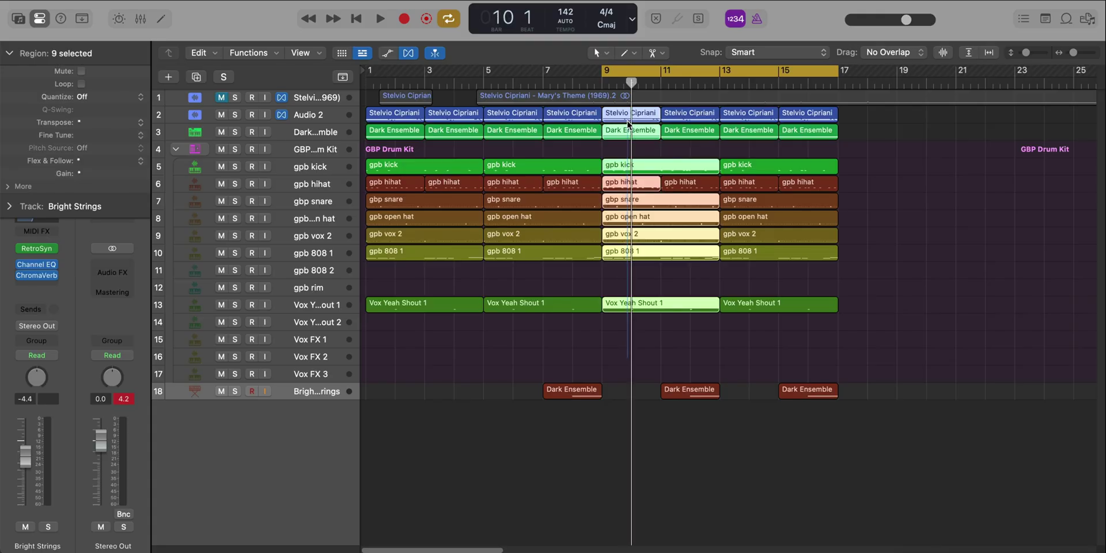
{"action": "right_click", "coordinate": [626, 114]}
{"action": "left_click_drag", "start_coordinate": [627, 113], "coordinate": [660, 124]}
{"action": "left_click_drag", "start_coordinate": [639, 348], "coordinate": [634, 118]}
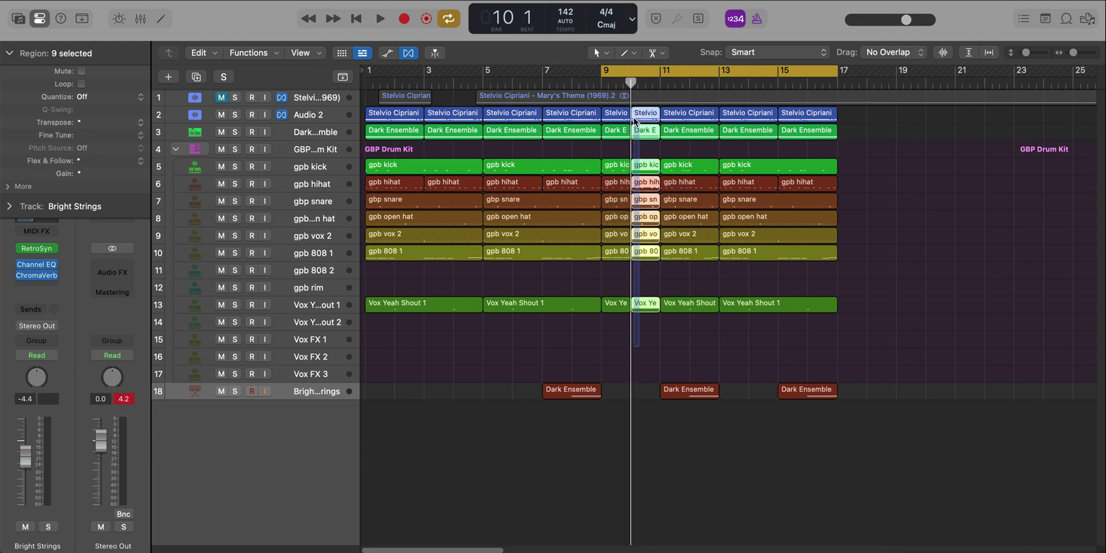
{"action": "key", "text": "ctrl+m"}
{"action": "key", "text": "space"}
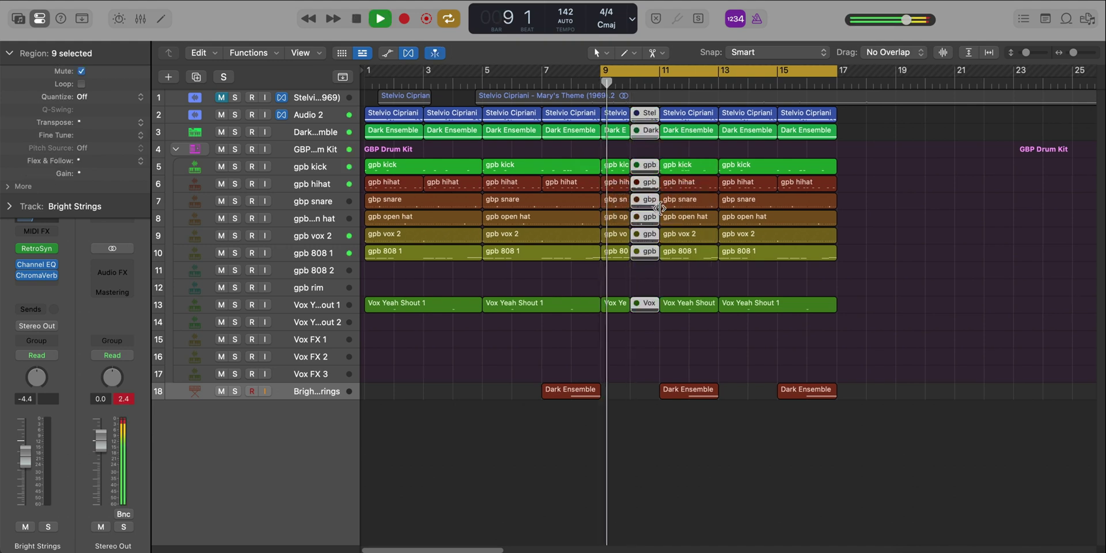
{"action": "left_click", "coordinate": [557, 277], "text": "ctrl+alt"}
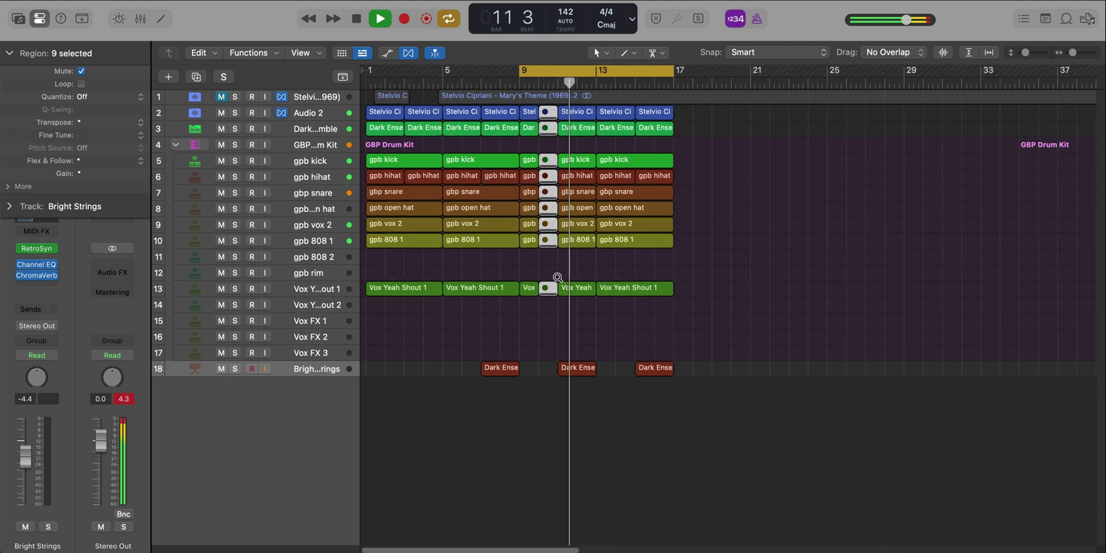
{"action": "left_click", "coordinate": [557, 277], "text": "ctrl+alt"}
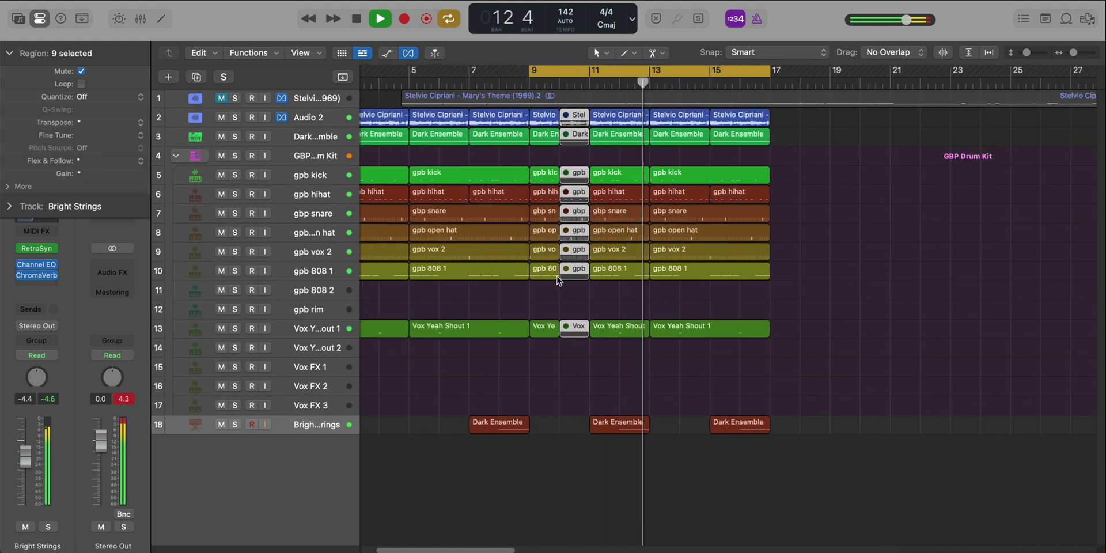
{"action": "key", "text": "space"}
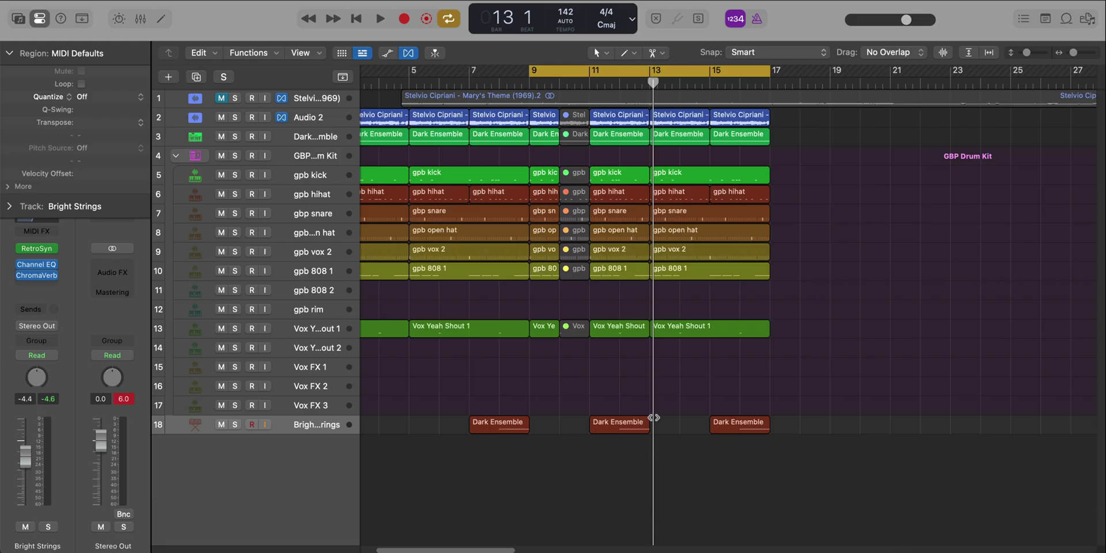
- Create a one-bar region at bar 9 on the Vox FX 3 track with a one-beat note at its start
{"action": "left_click", "coordinate": [530, 82]}
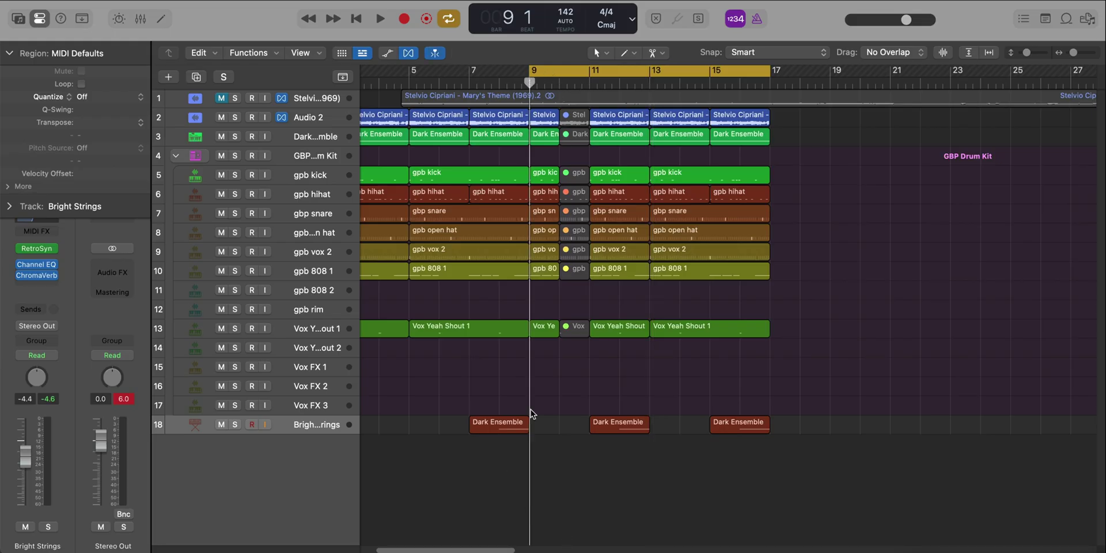
{"action": "left_click", "coordinate": [320, 409]}
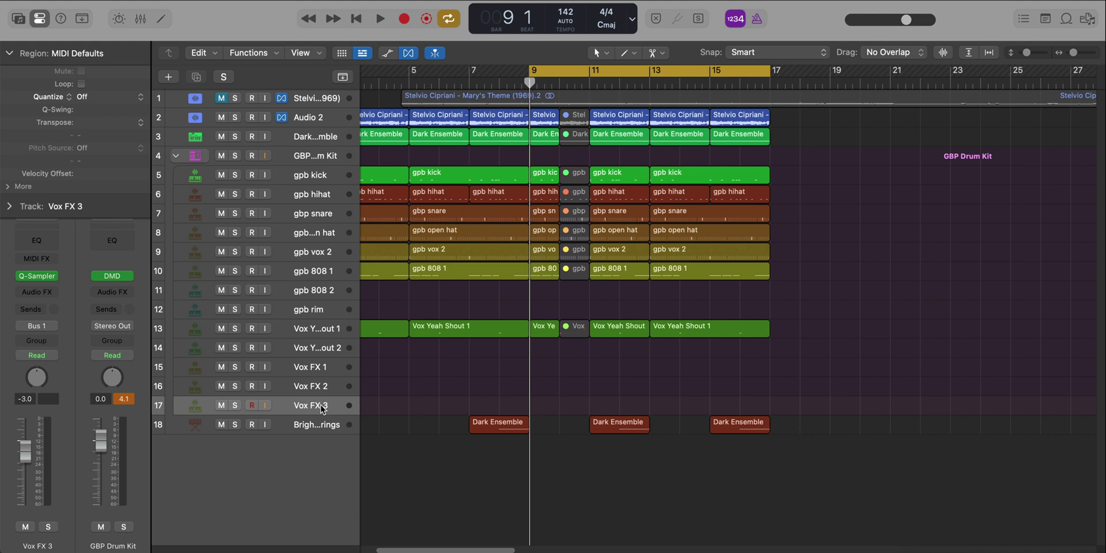
{"action": "right_click", "coordinate": [531, 408]}
{"action": "left_click", "coordinate": [556, 410]}
{"action": "double_click", "coordinate": [548, 411]}
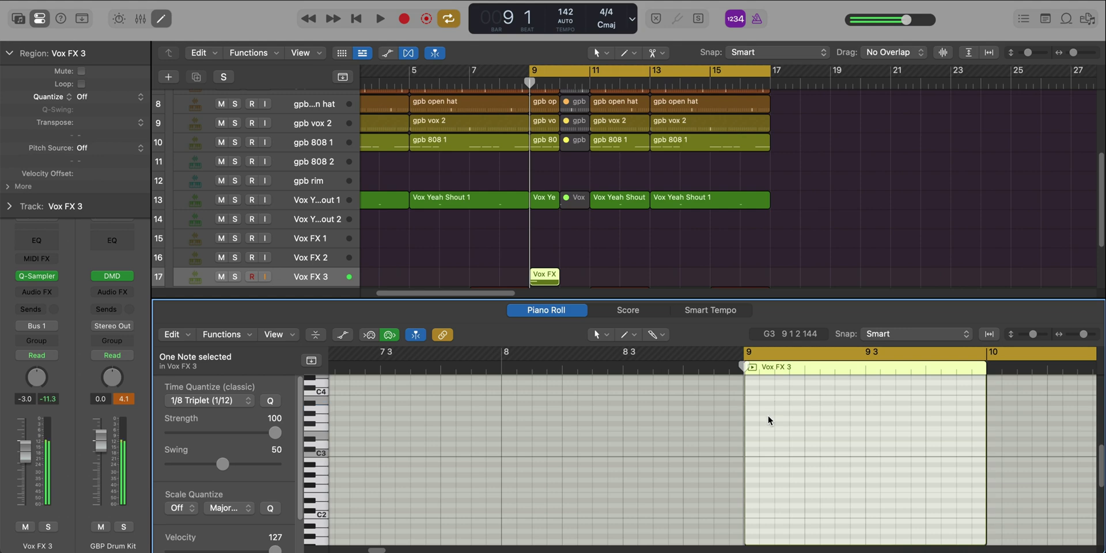
{"action": "scroll", "coordinate": [812, 461], "scroll_direction": "up", "scroll_amount": 8}
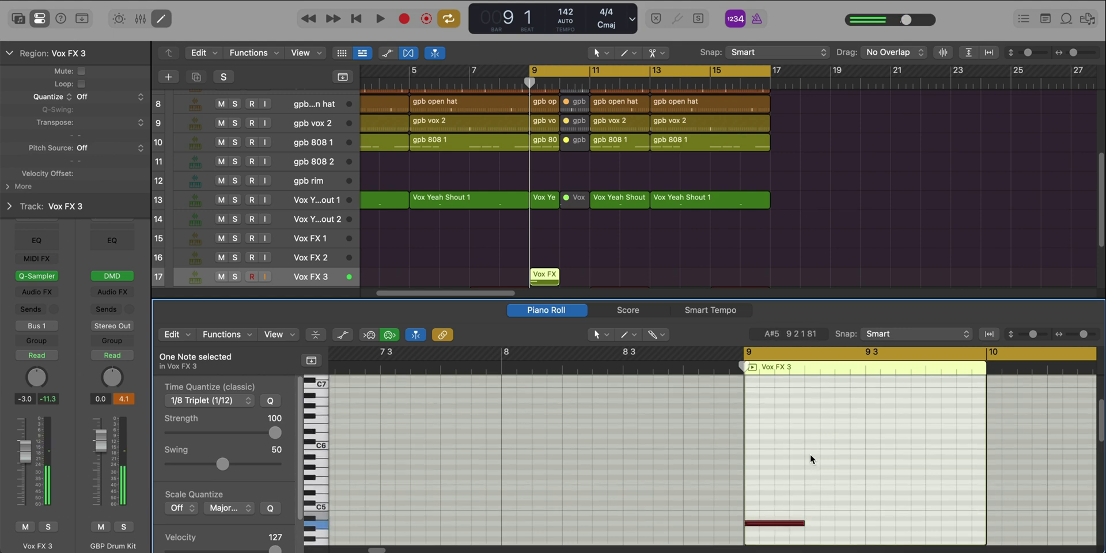
{"action": "key", "text": "p"}
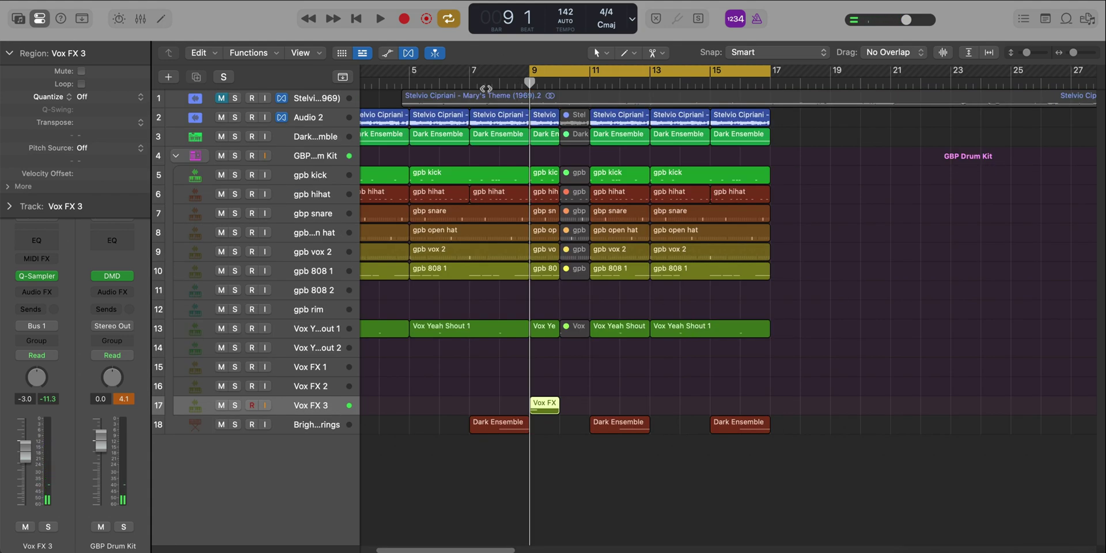
- Place the note of the Vox FX 1 region at the start of bar 11 and play the loop
{"action": "double_click", "coordinate": [495, 81]}
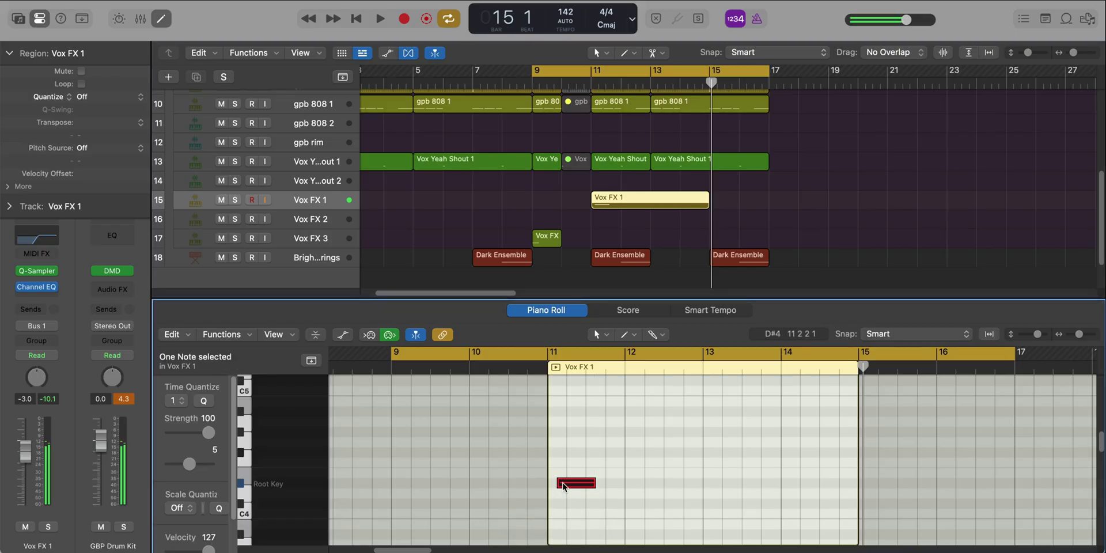
{"action": "left_click_drag", "start_coordinate": [570, 490], "coordinate": [563, 489]}
{"action": "key", "text": "space"}
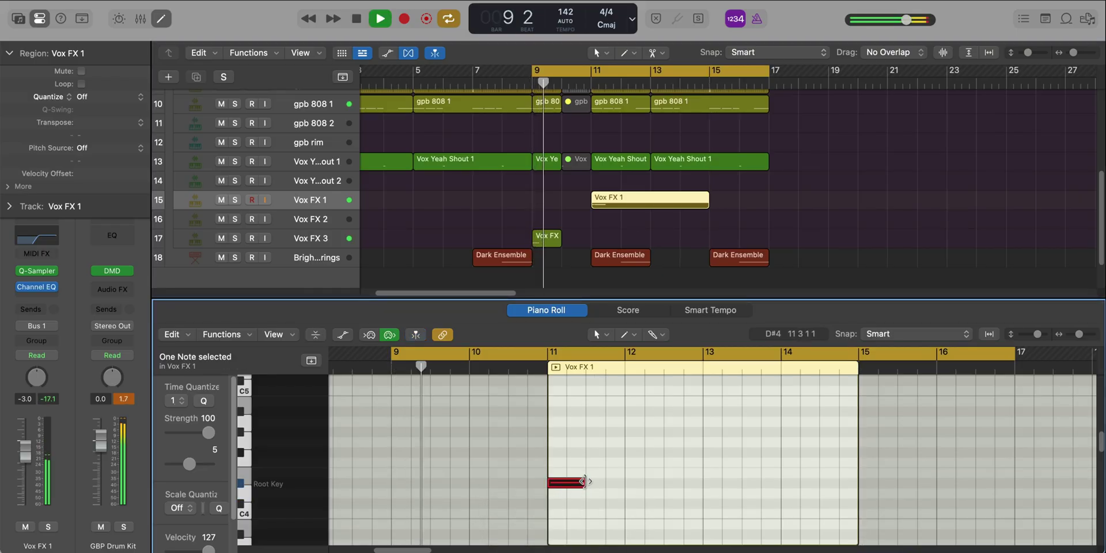
{"action": "scroll", "coordinate": [582, 488], "scroll_direction": "down", "scroll_amount": 1}
{"action": "scroll", "coordinate": [581, 487], "scroll_direction": "down", "scroll_amount": 3}
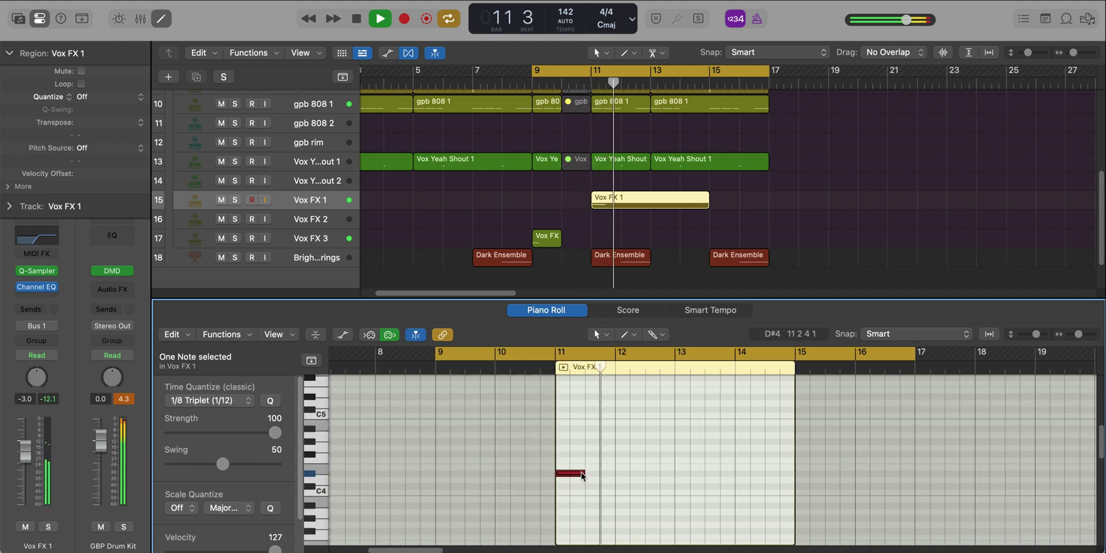
{"action": "scroll", "coordinate": [612, 476], "scroll_direction": "down", "scroll_amount": 2}
- Add a one-bar Vox FX 2 region at bar 12 with a half-bar note at its start
{"action": "key", "text": "space"}
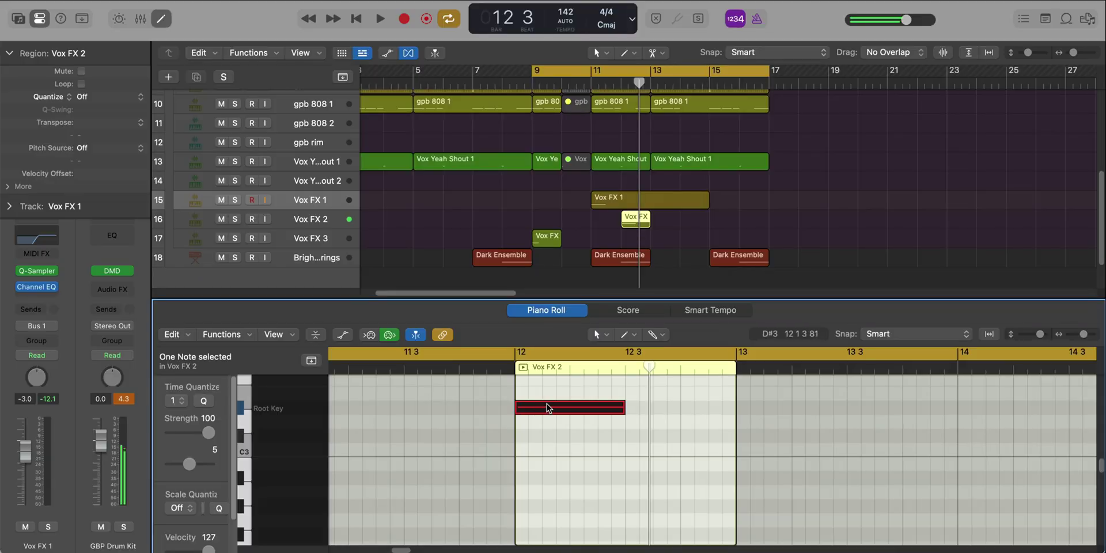
{"action": "left_click", "coordinate": [547, 409]}
{"action": "key", "text": "space"}
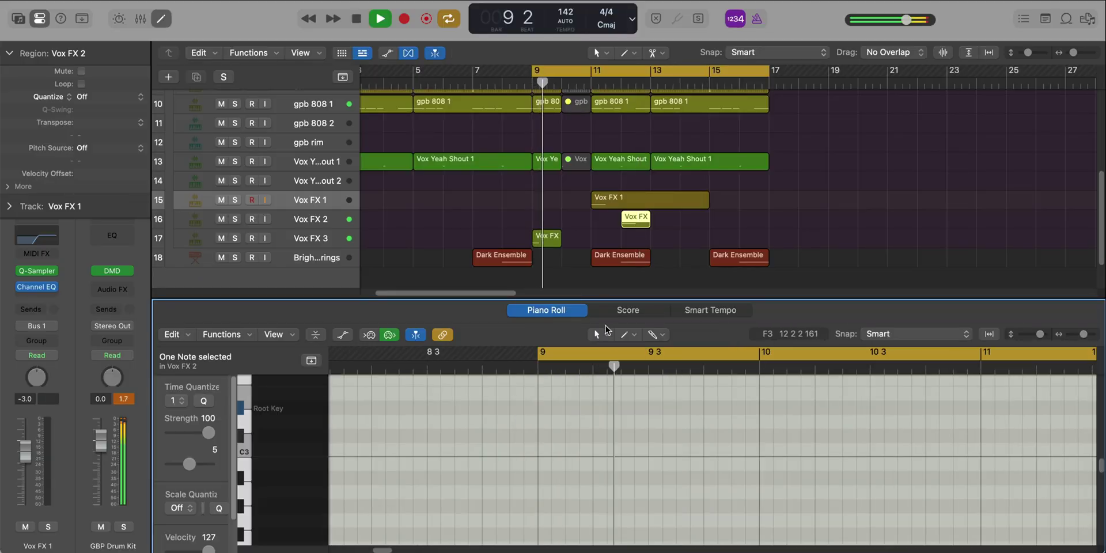
- Copy the Vox FX 3 region from bar 9 to bar 13 and close the Piano Roll
{"action": "left_click", "coordinate": [621, 262], "text": "ctrl+alt"}
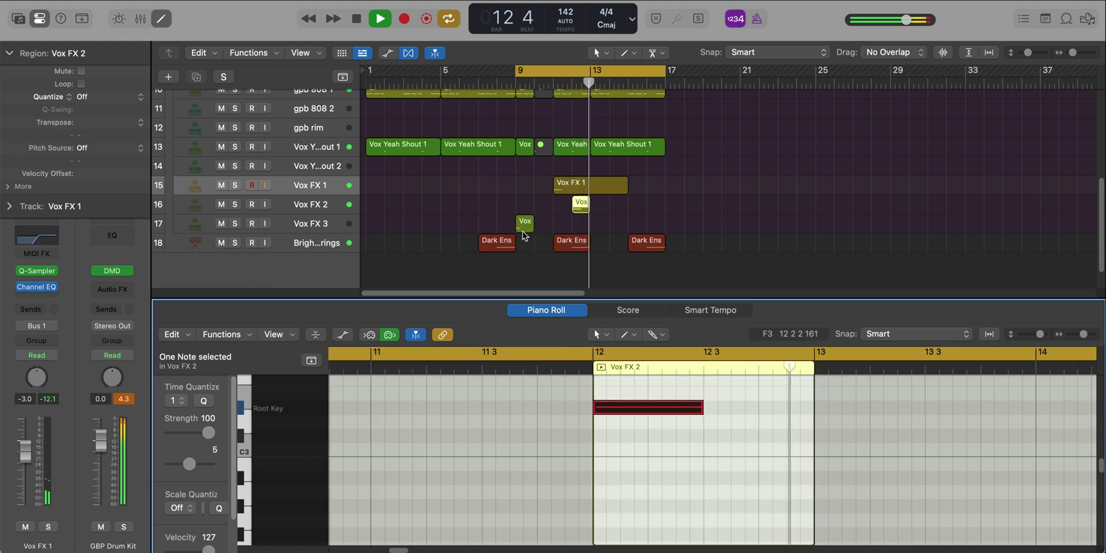
{"action": "left_click", "coordinate": [524, 224]}
{"action": "left_click_drag", "start_coordinate": [525, 225], "coordinate": [600, 224]}
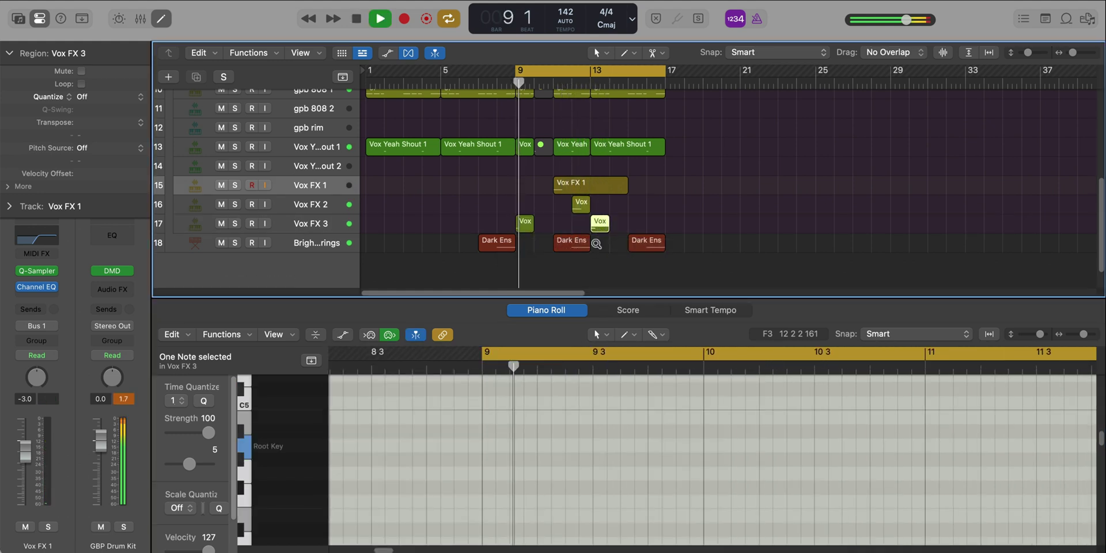
{"action": "left_click", "coordinate": [597, 244], "text": "ctrl+alt"}
{"action": "key", "text": "e"}
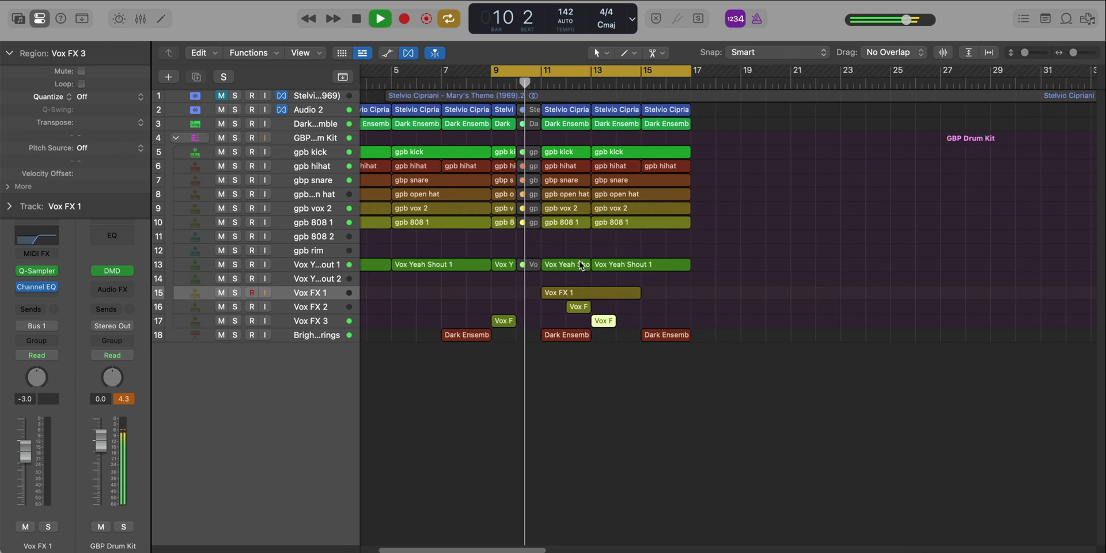
- Add a second, higher note to the Vox FX 1 region on beat 3 of bar 14, lasting until bar 15
{"action": "left_click", "coordinate": [580, 265], "text": "ctrl+alt"}
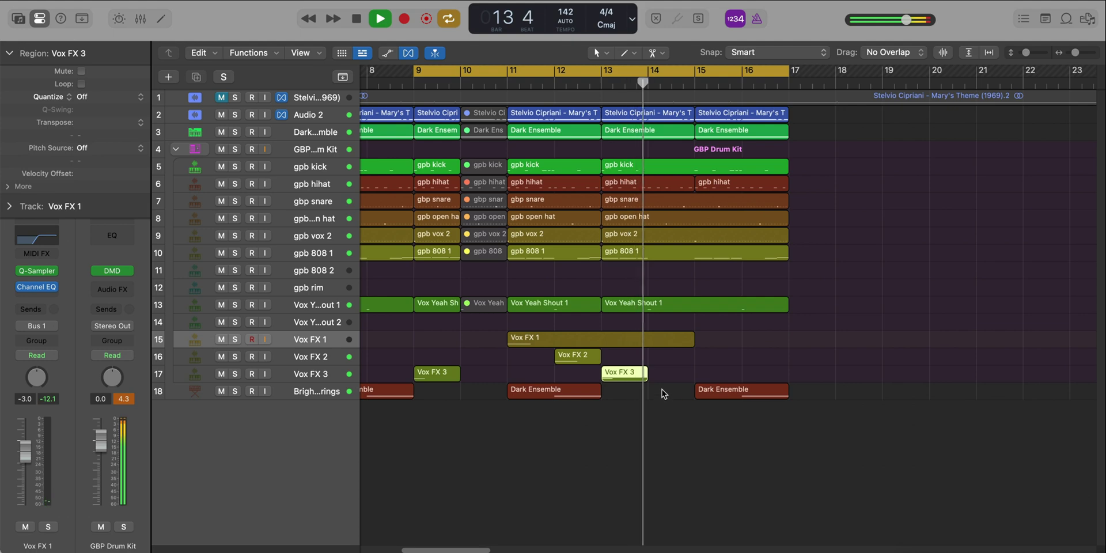
{"action": "double_click", "coordinate": [681, 344]}
{"action": "key", "text": "space"}
{"action": "left_click", "coordinate": [916, 439], "text": "ctrl+alt"}
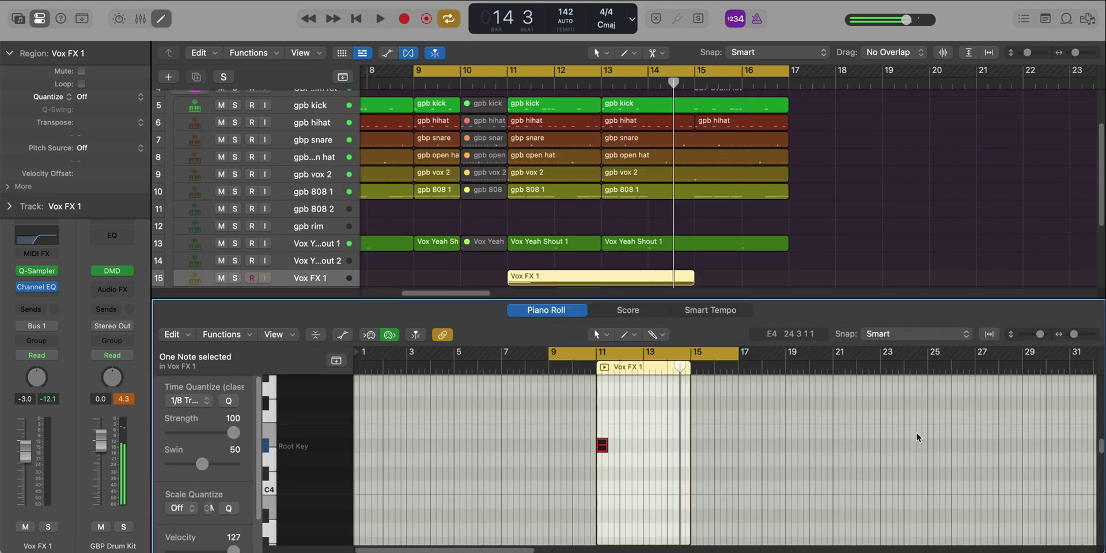
{"action": "left_click", "coordinate": [764, 456], "text": "ctrl+alt"}
{"action": "key", "text": "space"}
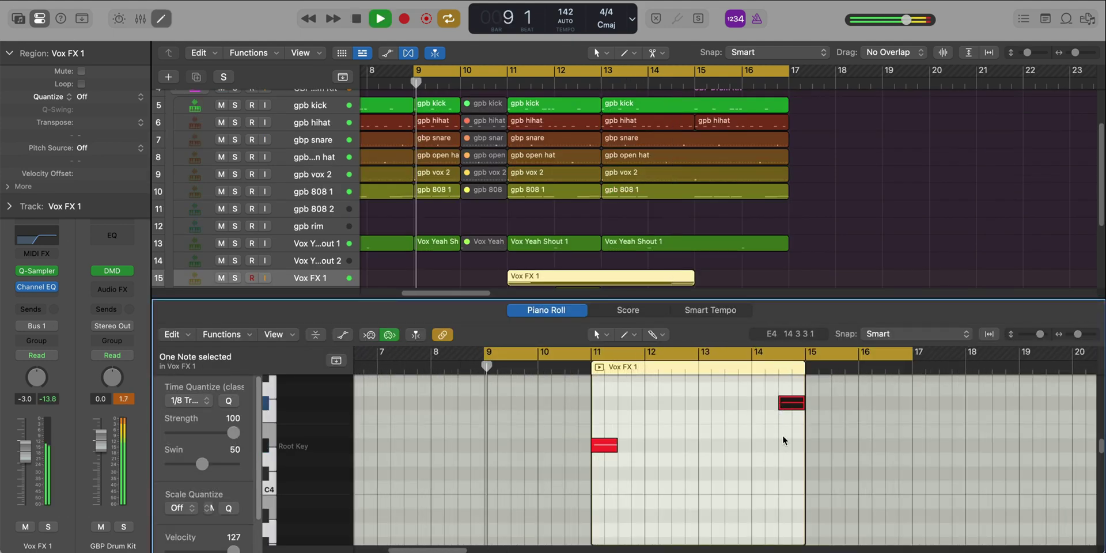
{"action": "left_click", "coordinate": [728, 456], "text": "ctrl+alt"}
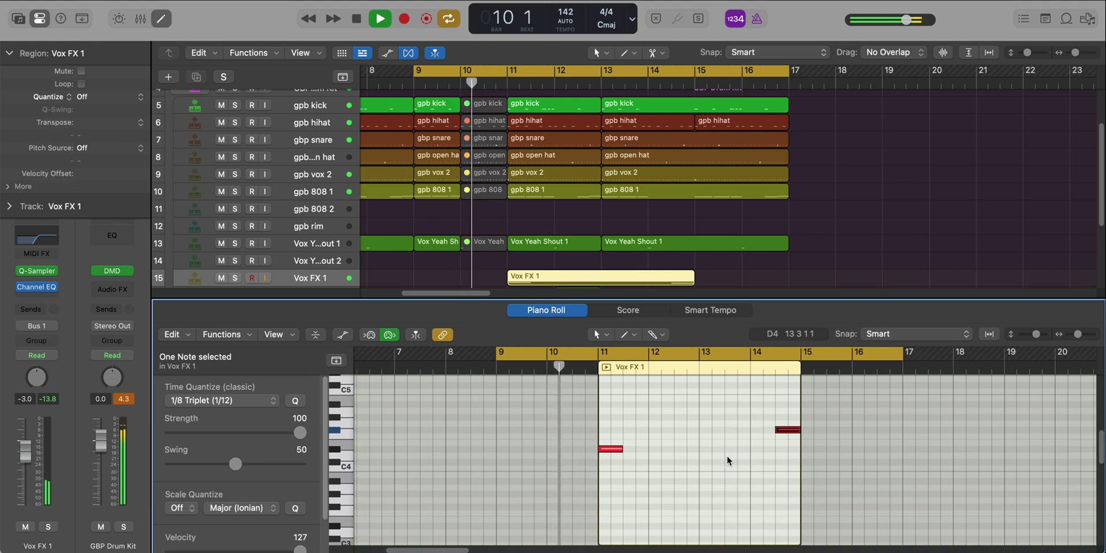
{"action": "key", "text": "p"}
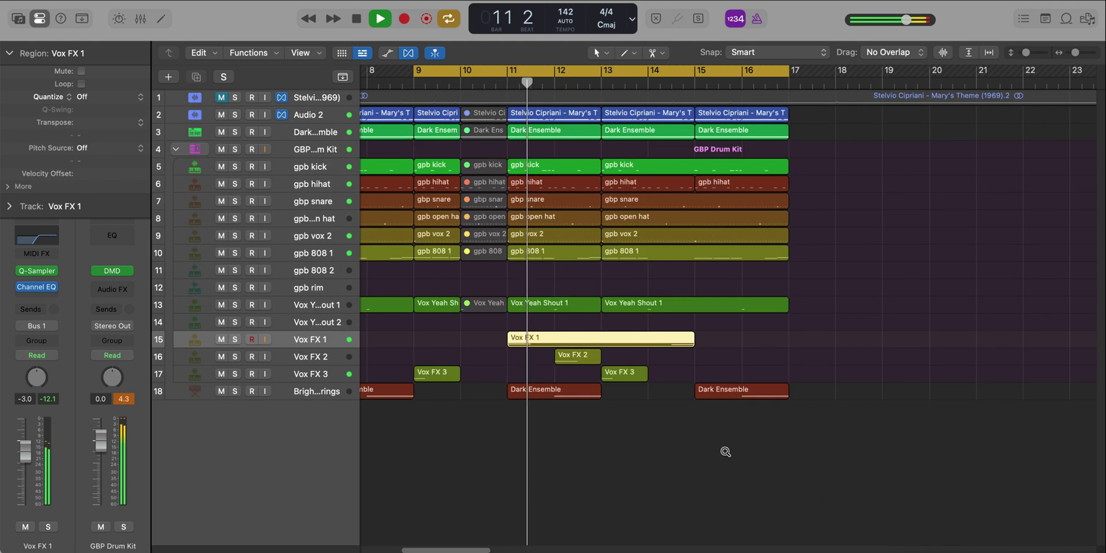
- Duplicate the Vox FX 1, Vox FX 2 and bar 13 Vox FX 3 regions so the copies start at bar 15
{"action": "left_click", "coordinate": [724, 451], "text": "ctrl+alt"}
{"action": "key", "text": "super+Down"}
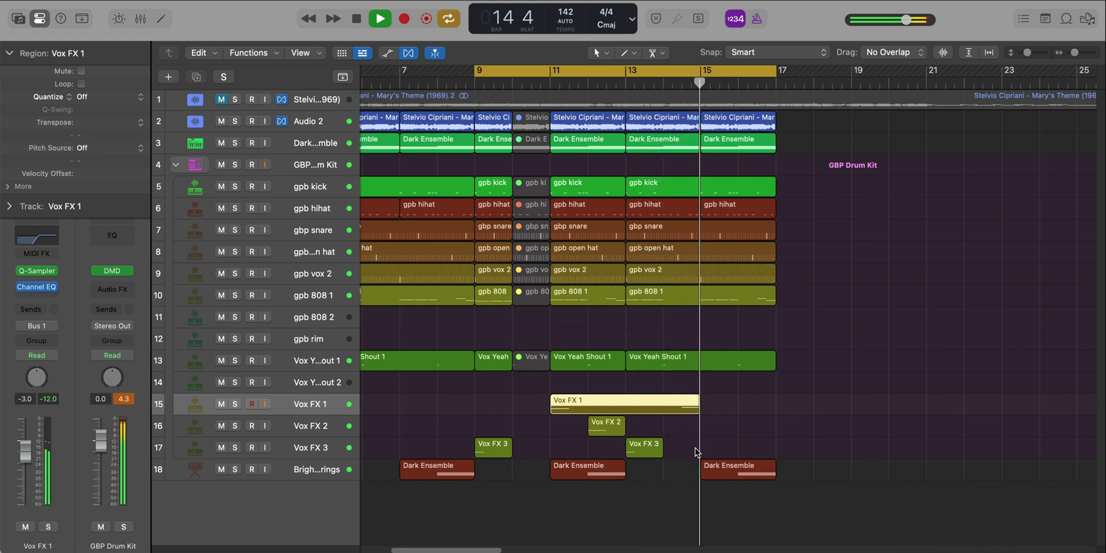
{"action": "key", "text": "space"}
{"action": "left_click_drag", "start_coordinate": [697, 452], "coordinate": [723, 403]}
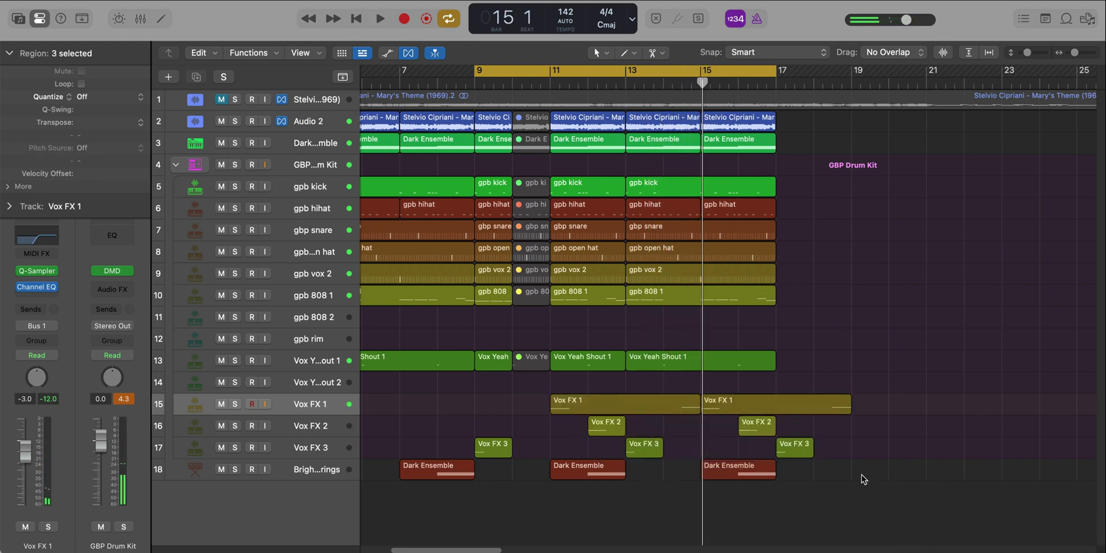
- Trim the Vox FX 1 copy to end at bar 17 and remove the Vox FX 3 copy at bar 17
{"action": "left_click", "coordinate": [778, 406]}
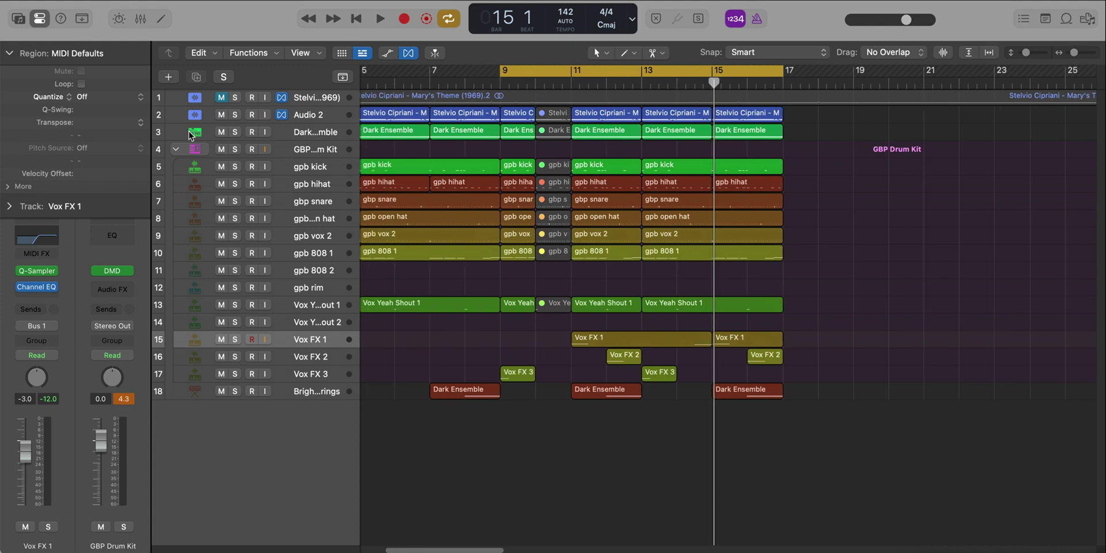
- Add a software instrument track below Vox FX 3 and load Alchemy on it
{"action": "left_click", "coordinate": [169, 77]}
{"action": "key", "text": "Return"}
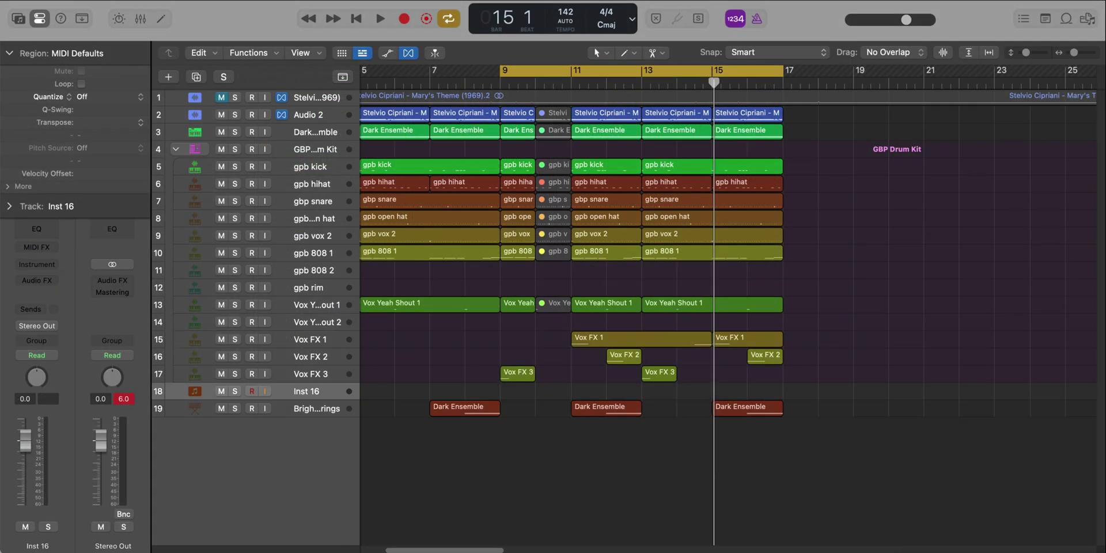
{"action": "key", "text": "super+shift+p"}
{"action": "type", "text": "alc"}
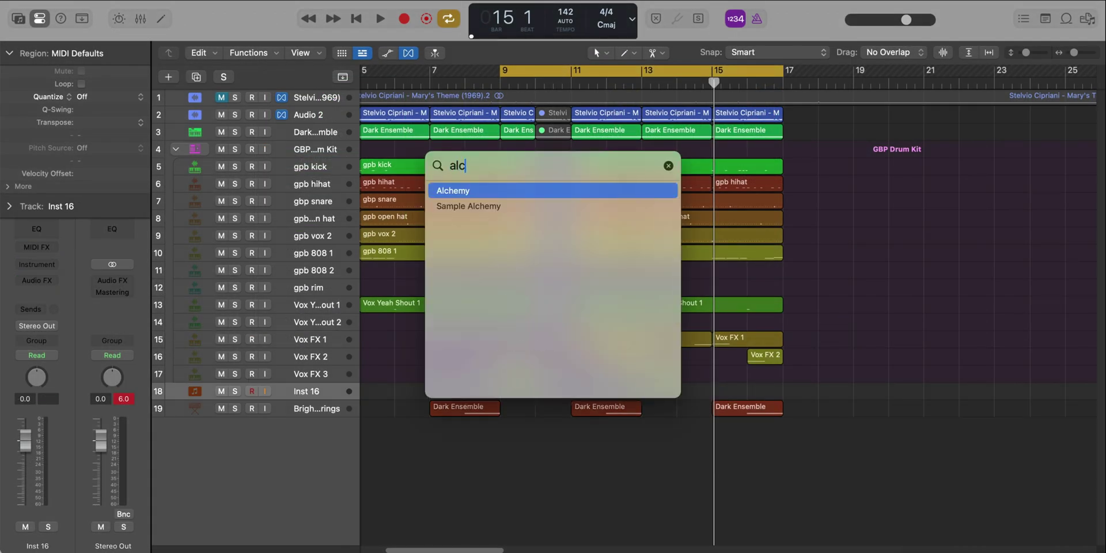
{"action": "key", "text": "Return"}
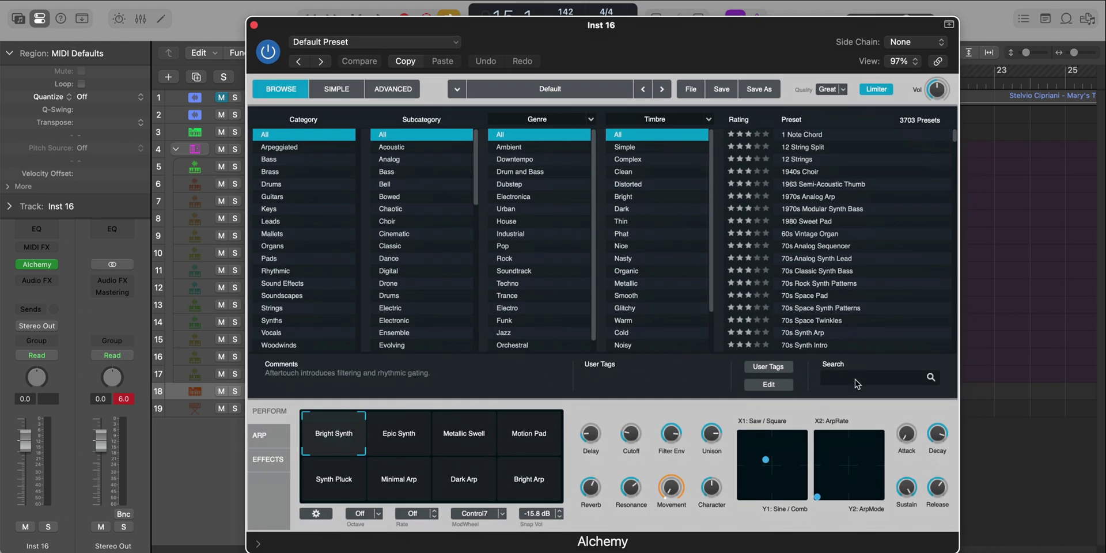
- Search Alchemy's presets for "dulci", load Dulcimer Wash and close the instrument window
{"action": "left_click", "coordinate": [869, 378]}
{"action": "type", "text": "dulci"}
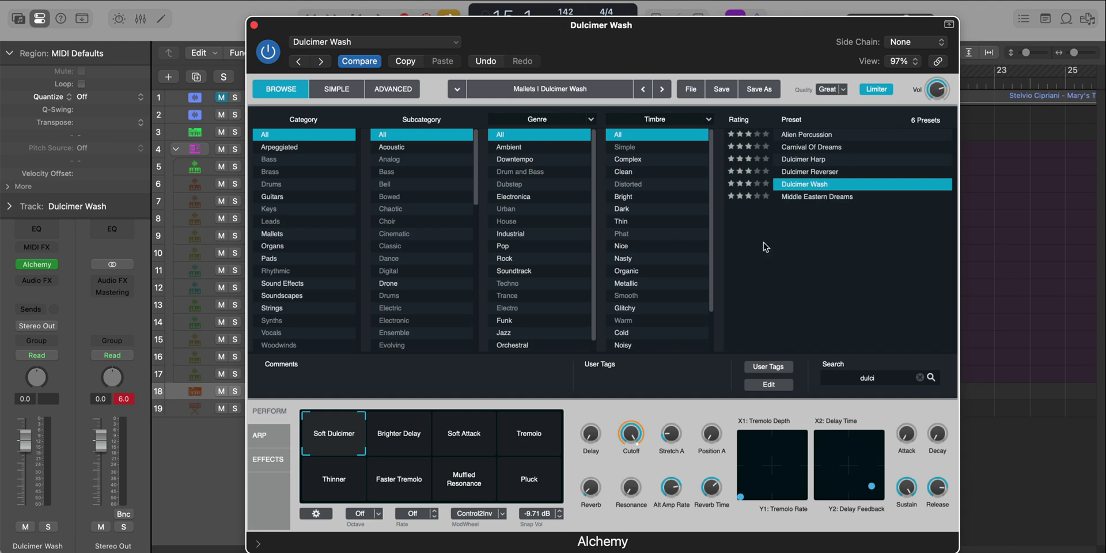
{"action": "left_click", "coordinate": [252, 23]}
- Copy the bar 11 Dark Ensemble region from track 3 to the Dulcimer Wash track and repeat it twice up to bar 17
{"action": "left_click", "coordinate": [591, 284], "text": "ctrl+alt"}
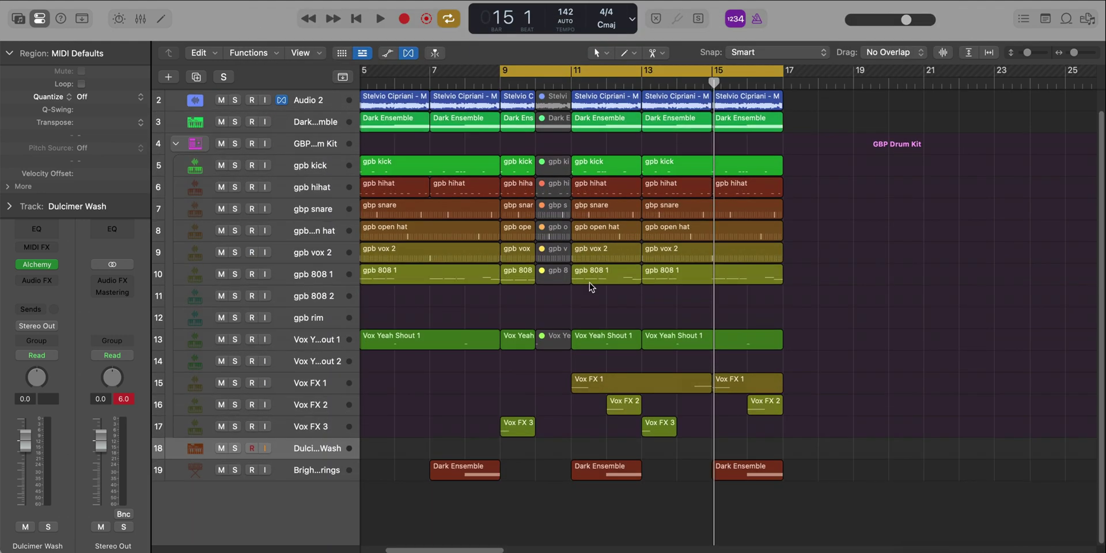
{"action": "left_click_drag", "start_coordinate": [600, 129], "coordinate": [577, 444]}
{"action": "key", "text": "super+r"}
{"action": "key", "text": "super+r"}
- Set the cycle range from bar 11 to bar 13 and play it back
{"action": "key", "text": "space"}
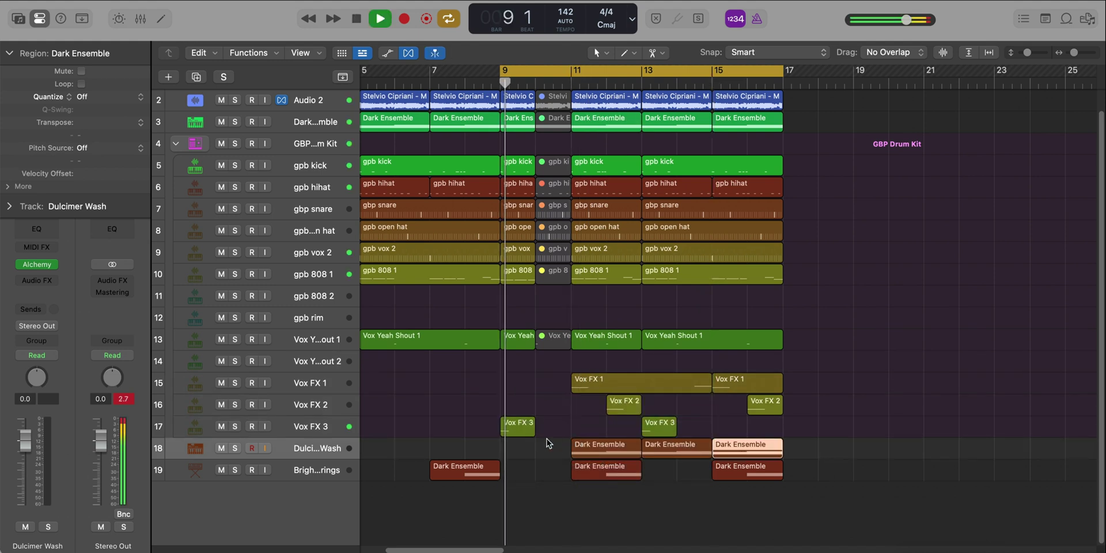
{"action": "left_click_drag", "start_coordinate": [578, 67], "coordinate": [641, 68]}
{"action": "key", "text": "space"}
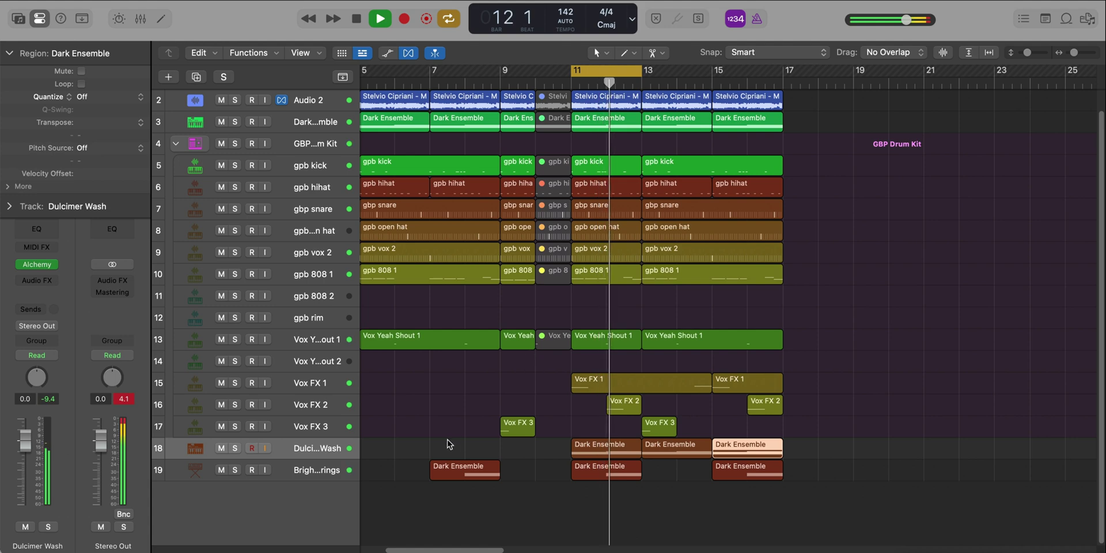
- Solo the Dulcimer Wash track, lower its Alchemy cutoff to 58.92 % and close the instrument window
{"action": "left_click", "coordinate": [311, 448]}
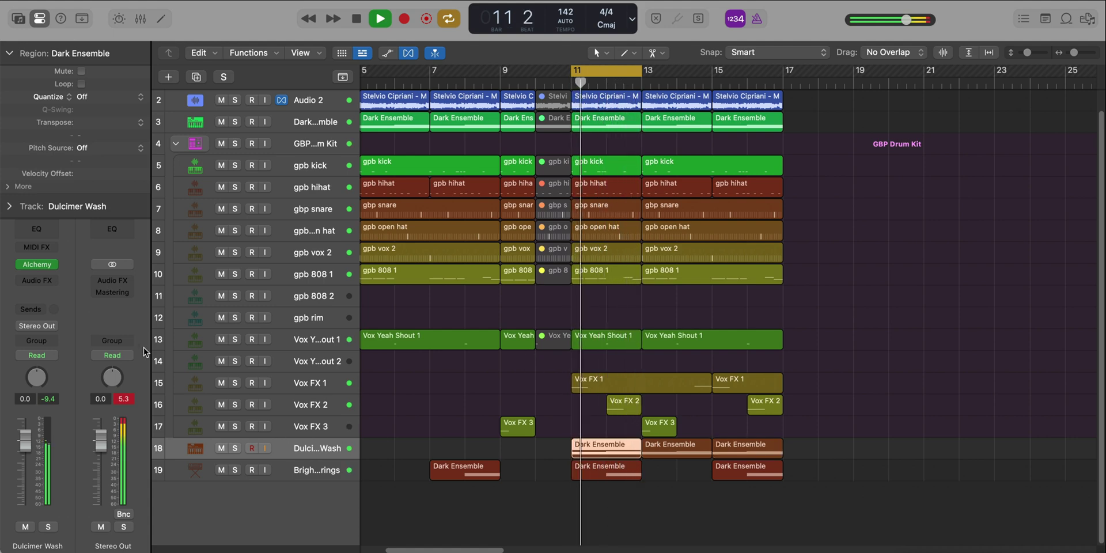
{"action": "key", "text": "space"}
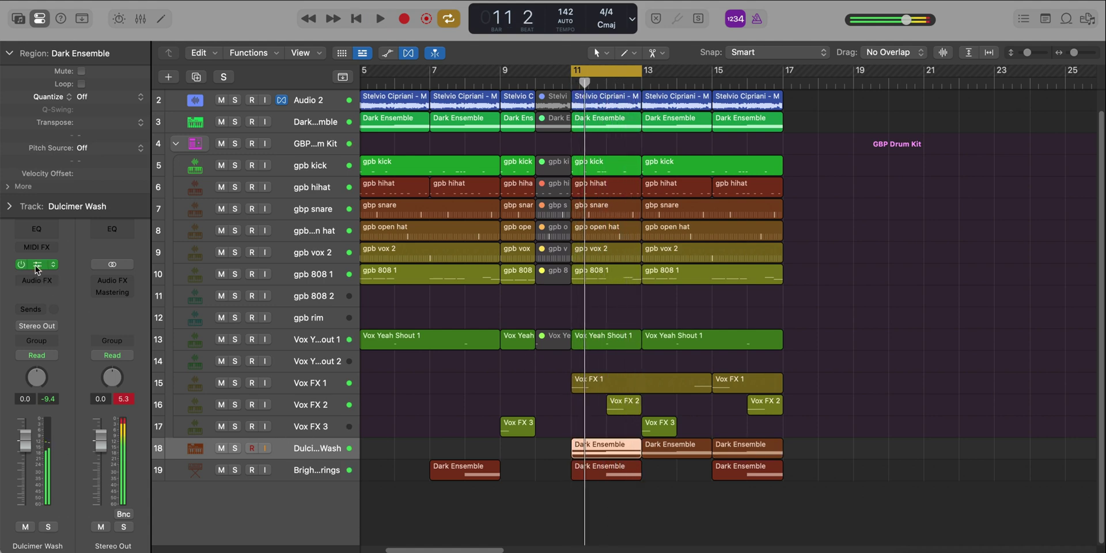
{"action": "left_click", "coordinate": [235, 449]}
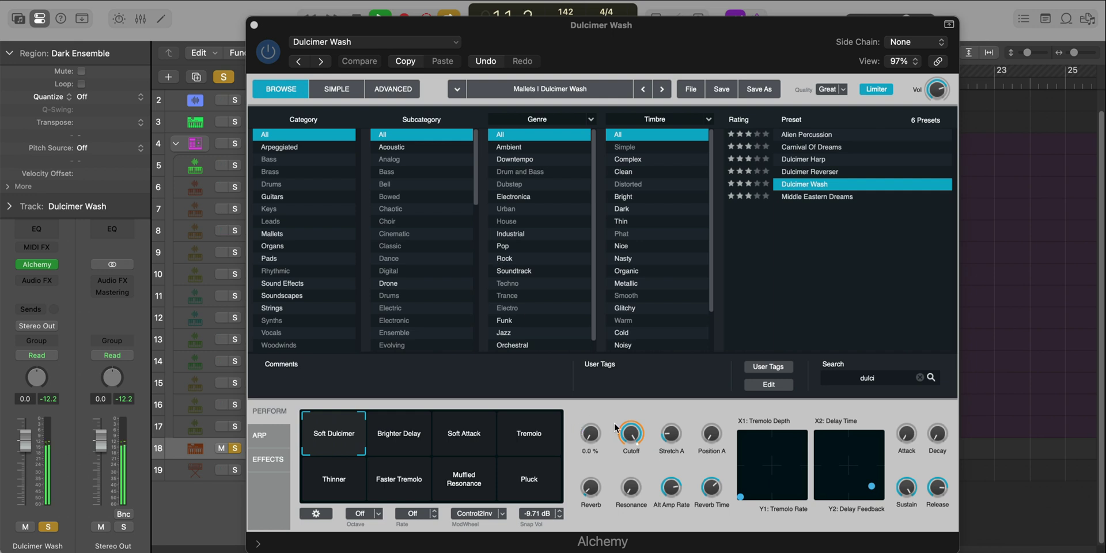
{"action": "left_click_drag", "start_coordinate": [630, 435], "coordinate": [631, 496]}
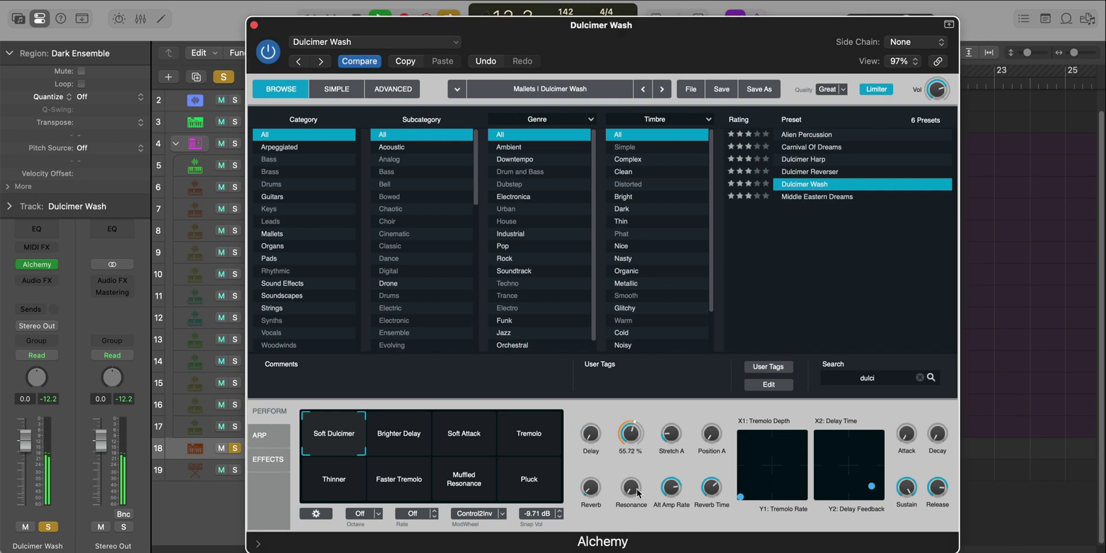
{"action": "mouse_move", "coordinate": [672, 431]}
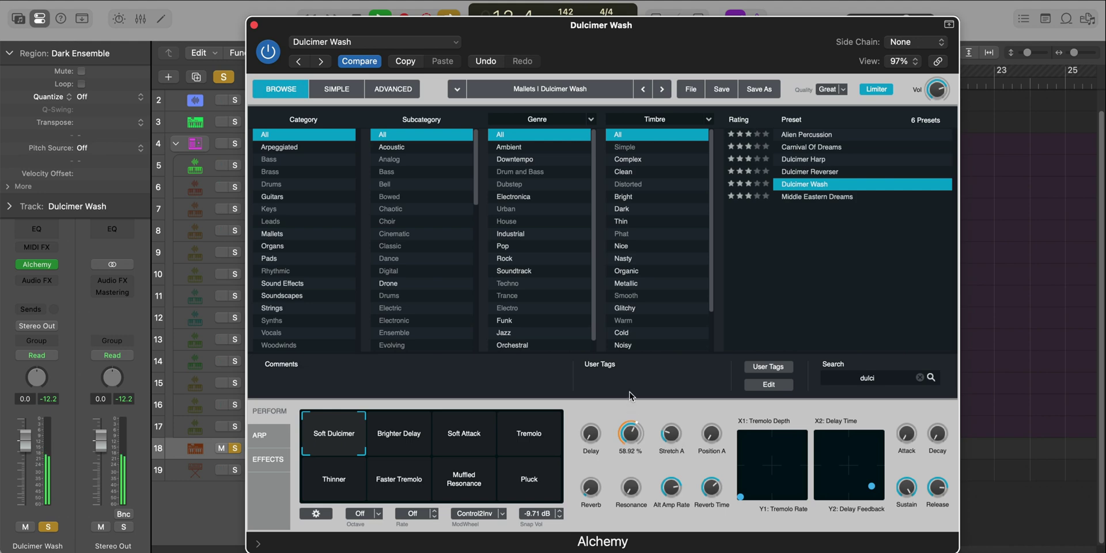
{"action": "left_click", "coordinate": [254, 26]}
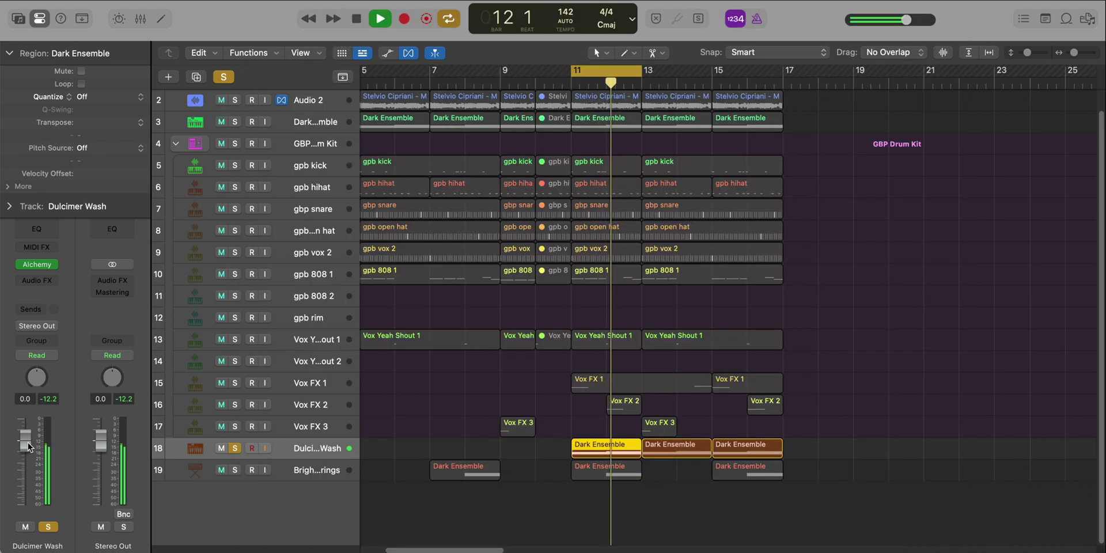
- Set the Dulcimer Wash volume to -5.0 dB and take the track out of solo
{"action": "left_click_drag", "start_coordinate": [30, 458], "coordinate": [30, 464]}
{"action": "left_click", "coordinate": [235, 448]}
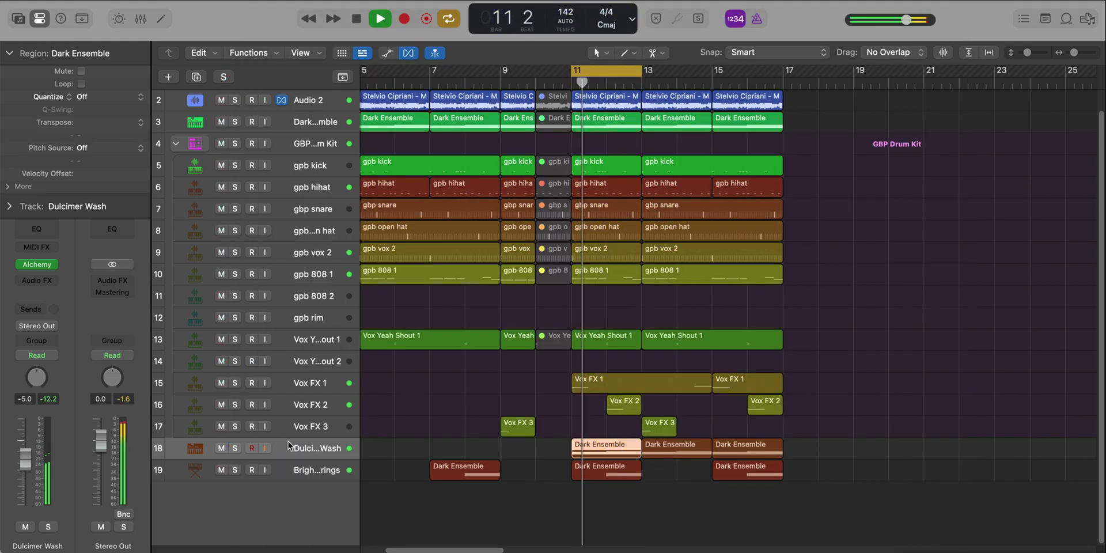
{"action": "key", "text": "ctrl+alt+Up"}
{"action": "key", "text": "ctrl+alt+Down"}
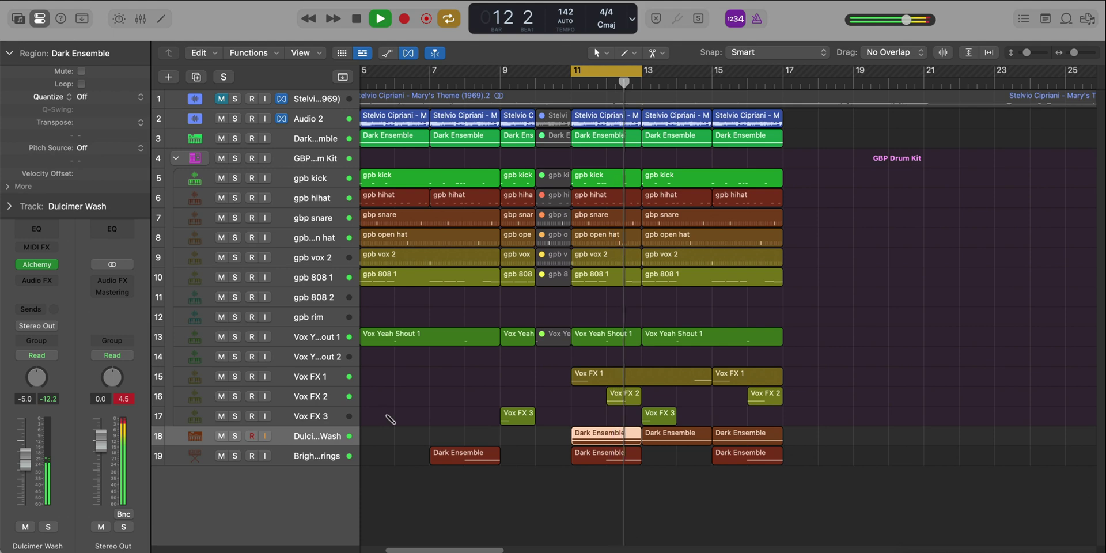
- Add another software instrument track below Dulcimer Wash and load Alchemy on it
{"action": "key", "text": "ctrl+alt+Up"}
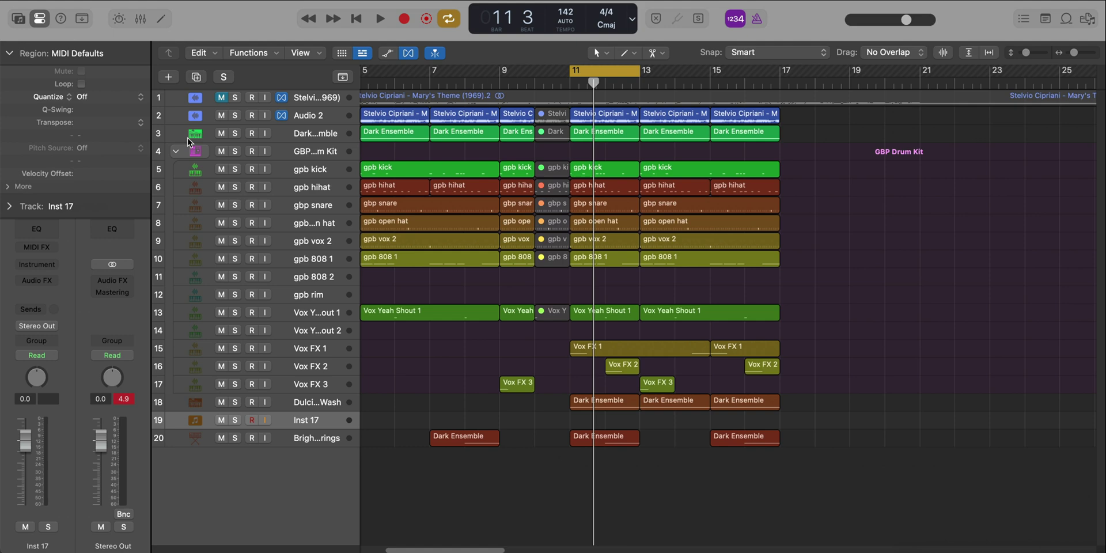
{"action": "type", "text": "al"}
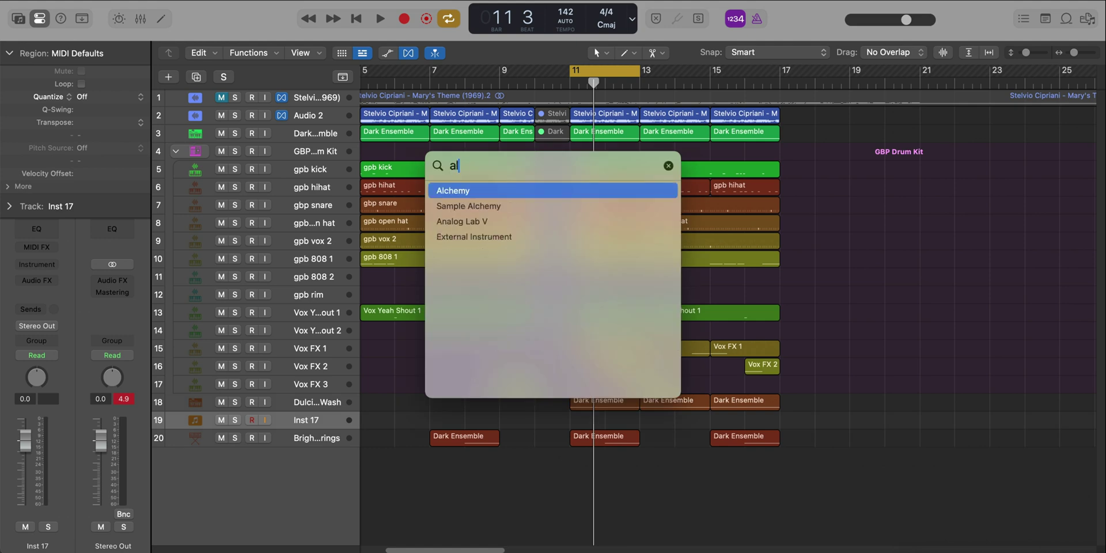
{"action": "type", "text": "ca"}
{"action": "key", "text": "BackSpace"}
{"action": "key", "text": "Return"}
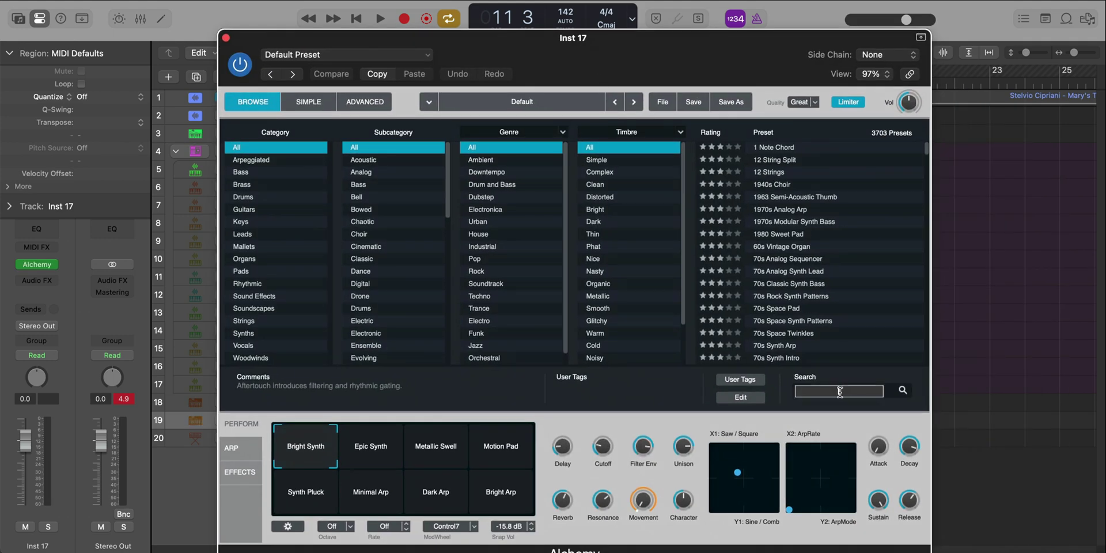
- Search Alchemy's presets for "ensemble ulti", load Ensemble Ultima and close the instrument window
{"action": "type", "text": "ensem"}
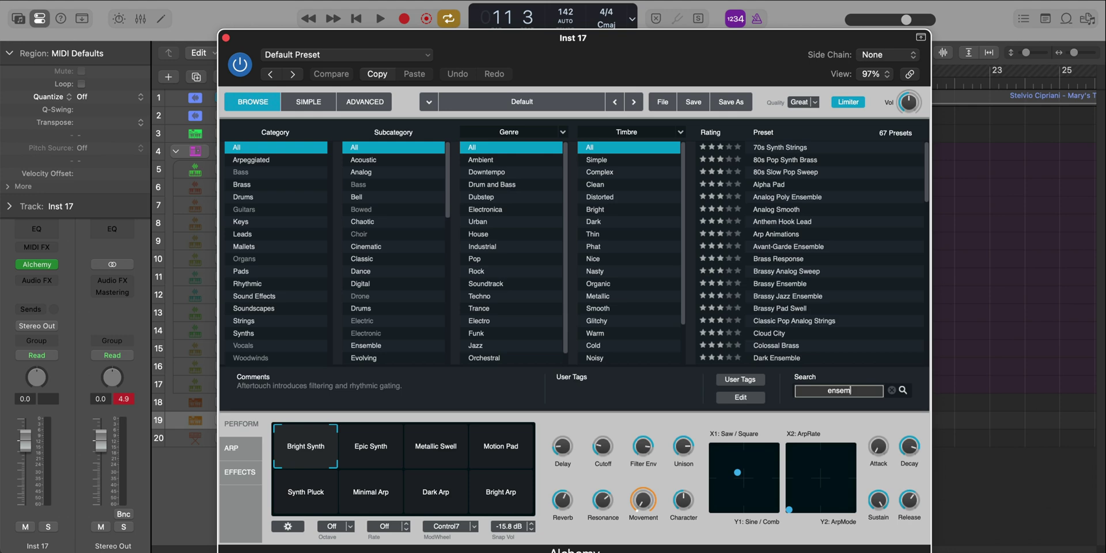
{"action": "type", "text": "ble ult"}
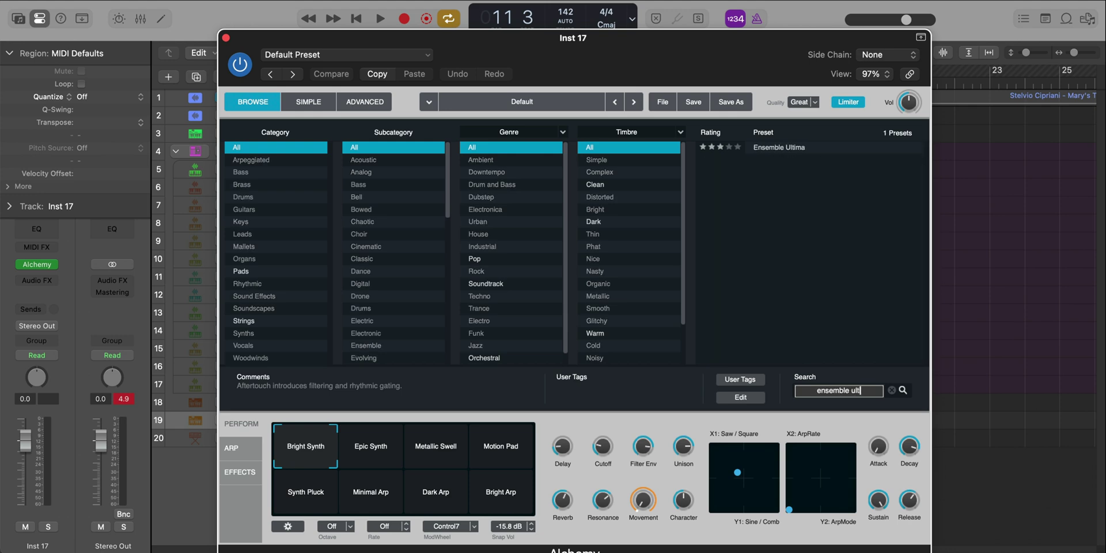
{"action": "type", "text": "i"}
{"action": "left_click", "coordinate": [829, 147]}
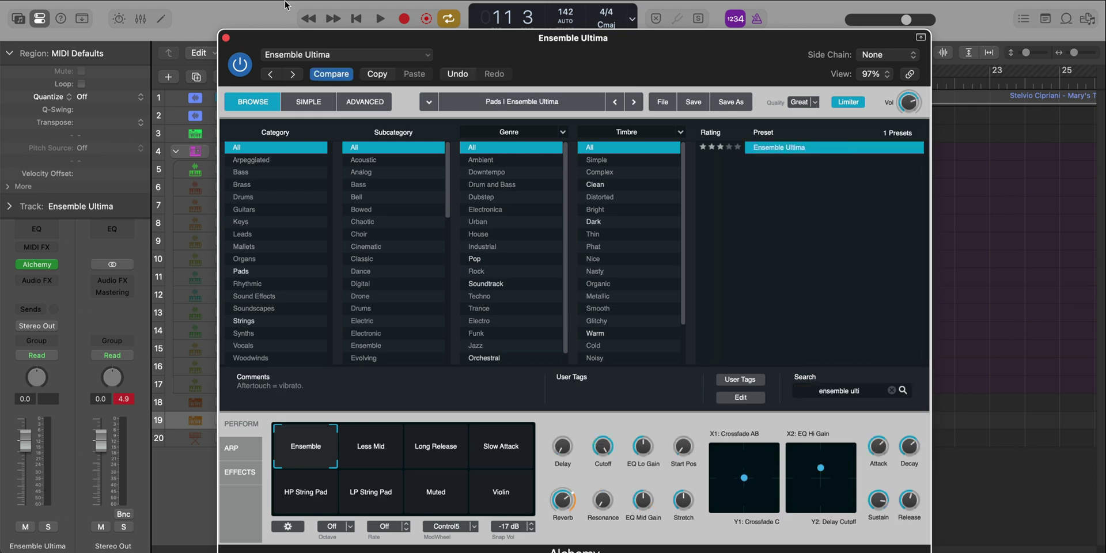
{"action": "left_click", "coordinate": [226, 38]}
- Copy the bar 11 Dark Ensemble region from Dulcimer Wash to the Ensemble Ultima track, solo it and check its notes during playback
{"action": "left_click_drag", "start_coordinate": [611, 410], "coordinate": [609, 427]}
{"action": "left_click", "coordinate": [234, 419]}
{"action": "key", "text": "space"}
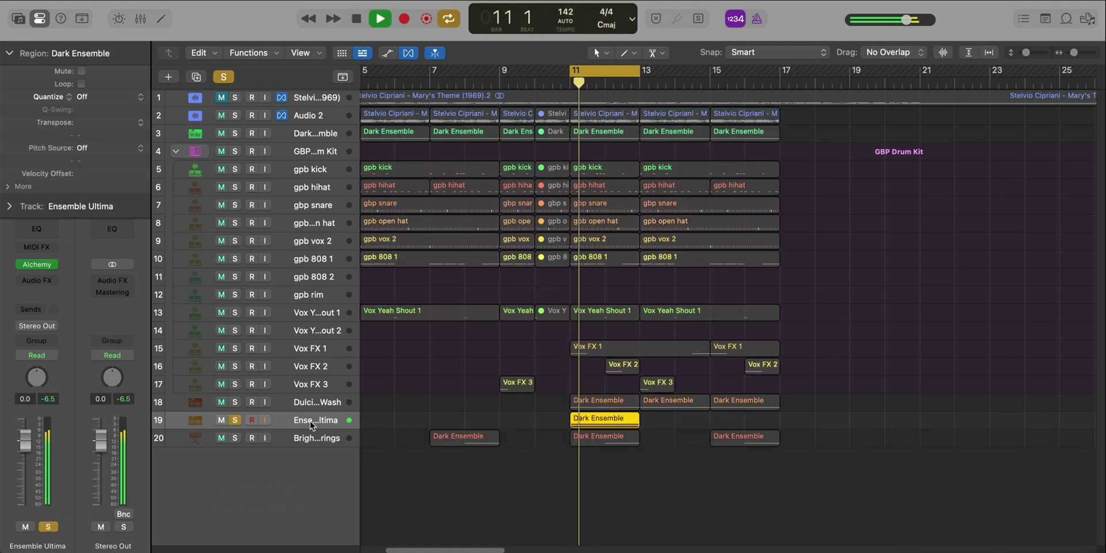
{"action": "key", "text": "p"}
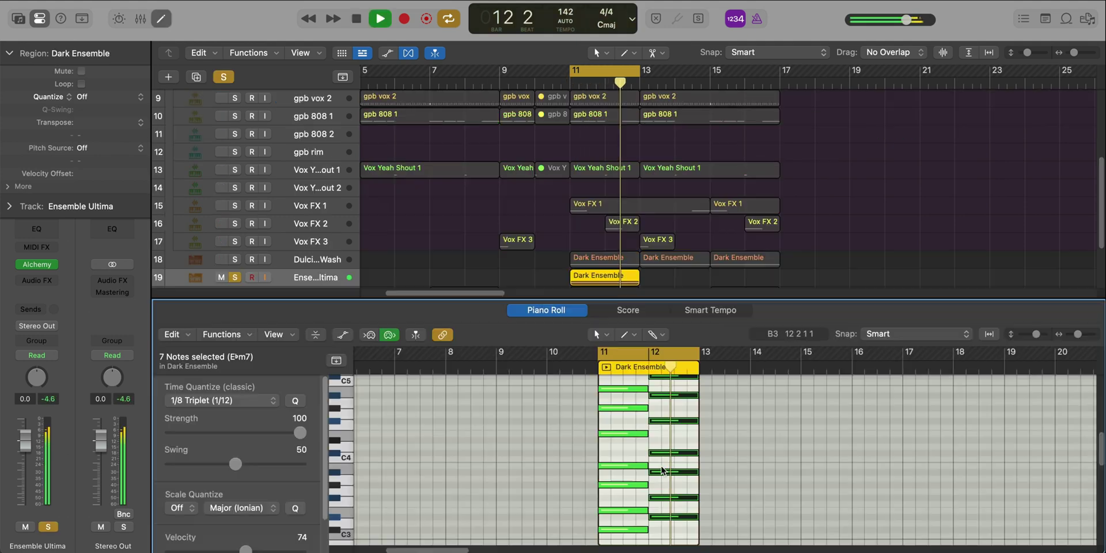
{"action": "key", "text": "p"}
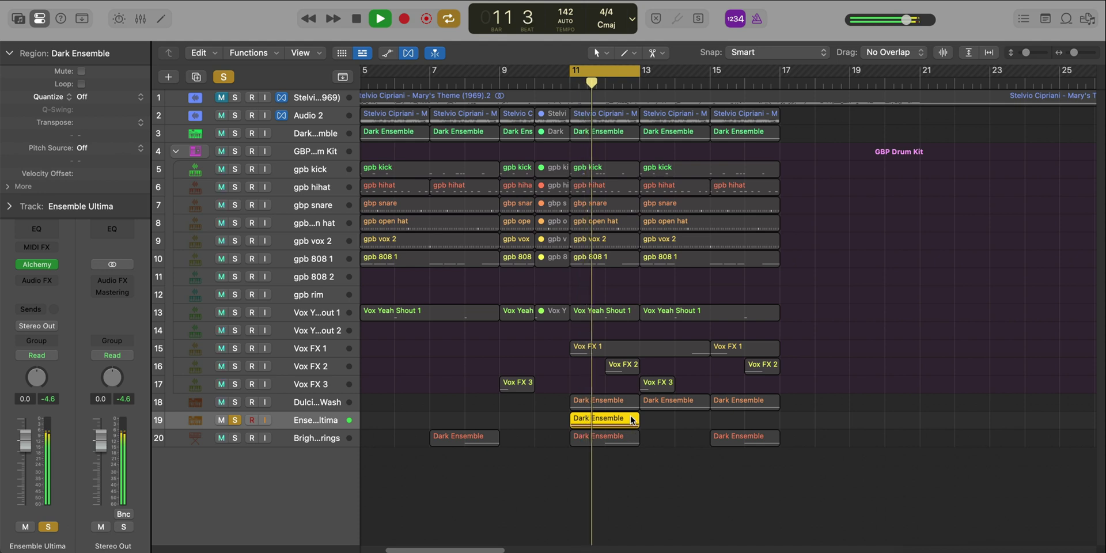
- Add a Channel EQ to Ensemble Ultima with a low cut at 650 Hz and a high cut at 780 Hz
{"action": "left_click", "coordinate": [35, 228]}
{"action": "key", "text": "space"}
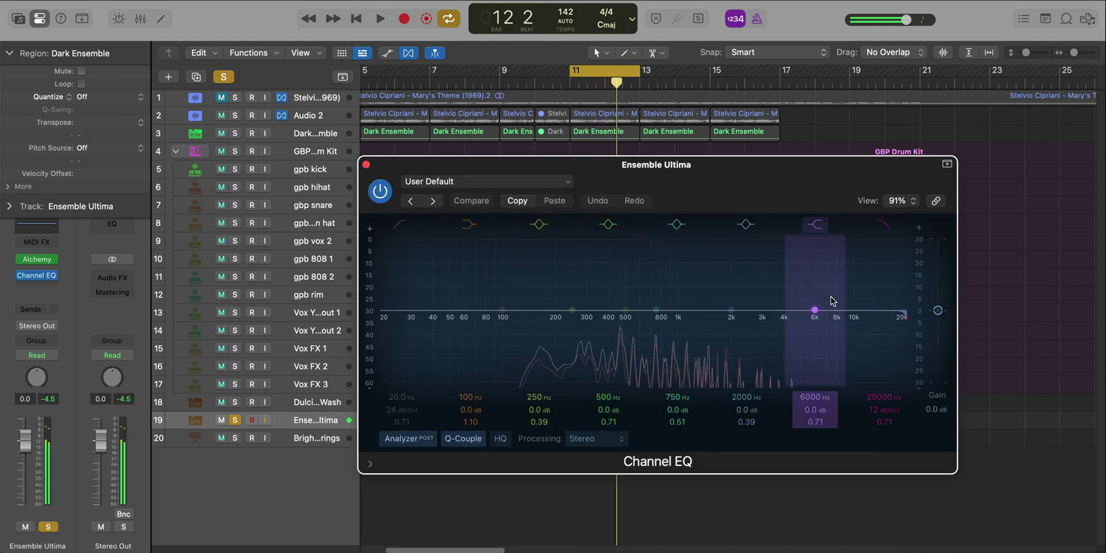
{"action": "left_click", "coordinate": [882, 225]}
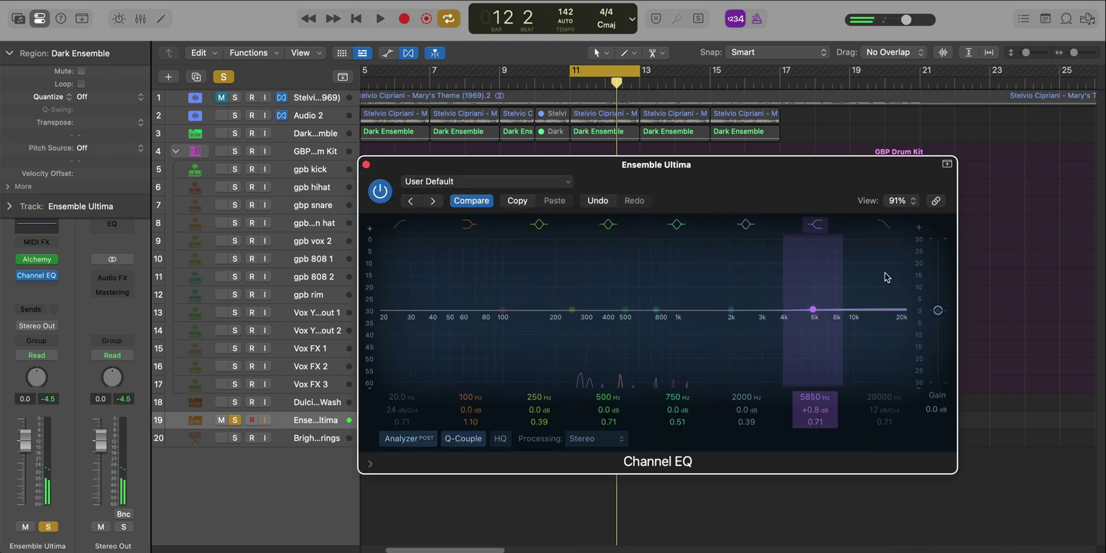
{"action": "left_click", "coordinate": [887, 225]}
{"action": "key", "text": "space"}
{"action": "left_click_drag", "start_coordinate": [898, 317], "coordinate": [659, 317]}
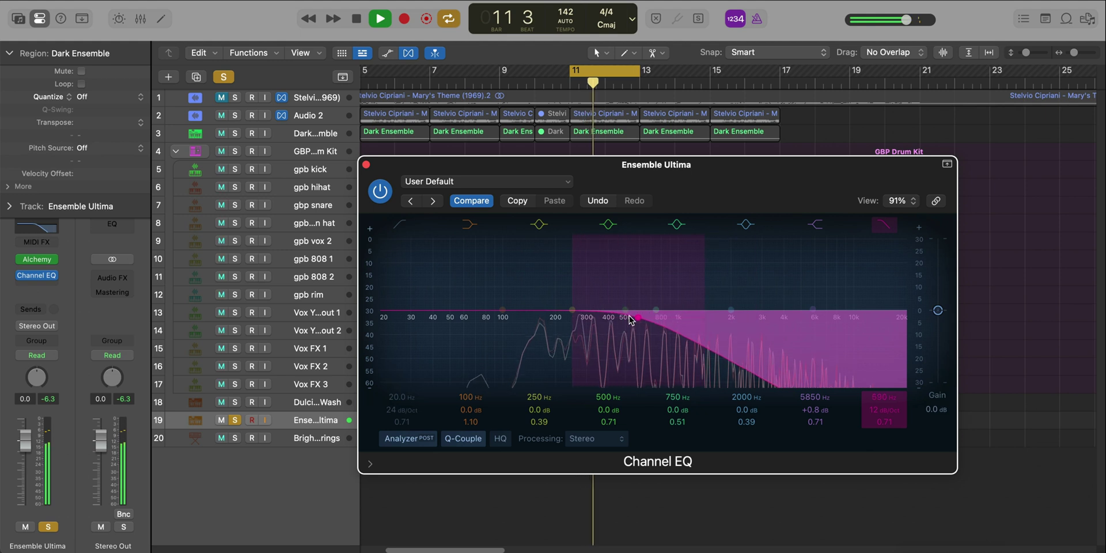
{"action": "left_click_drag", "start_coordinate": [384, 317], "coordinate": [646, 345]}
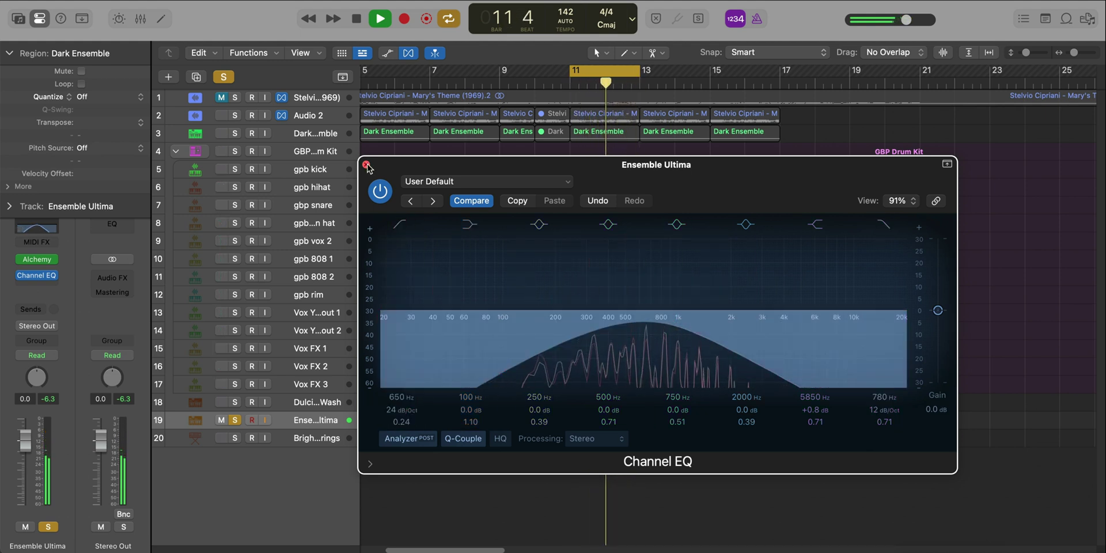
{"action": "left_click", "coordinate": [366, 165]}
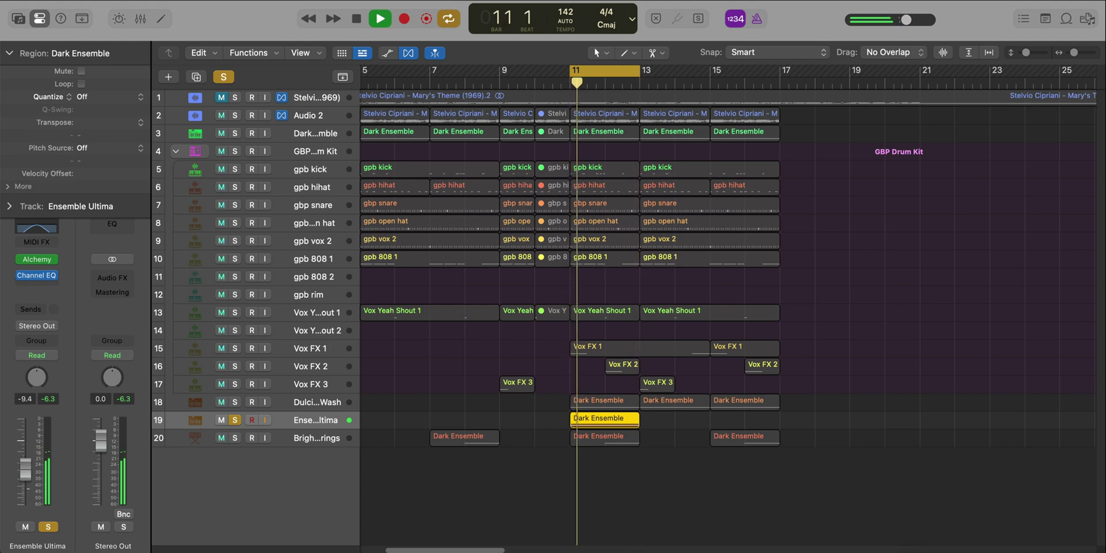
- Set the Ensemble Ultima volume to -9.8 dB and take the track out of solo
{"action": "left_click", "coordinate": [234, 419]}
{"action": "left_click", "coordinate": [451, 416], "text": "ctrl+alt"}
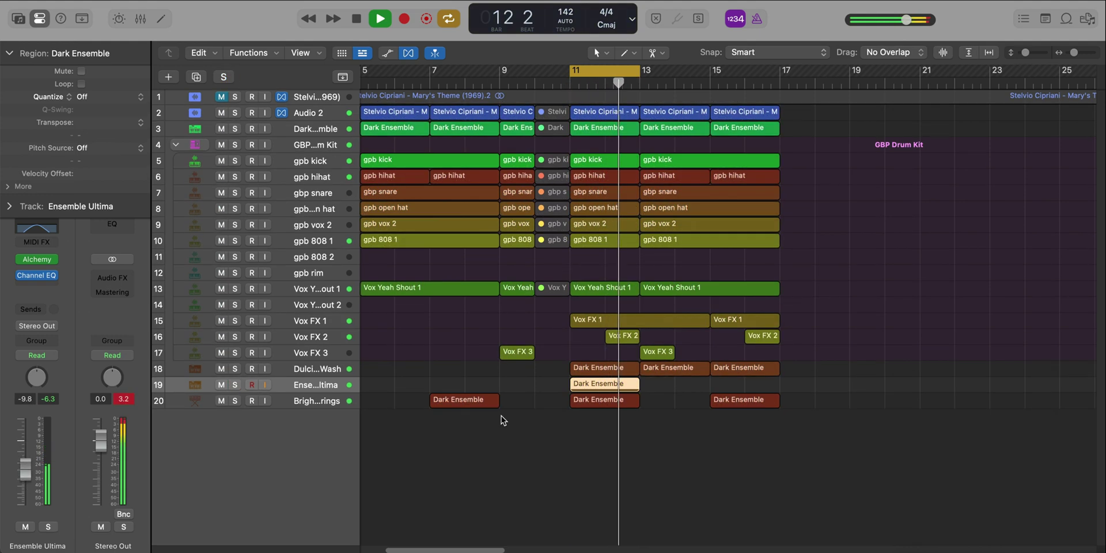
- Repeat the Ensemble Ultima track's Dark Ensemble region up to bar 17 and delete the extra copy beyond it
{"action": "key", "text": "super+r"}
{"action": "key", "text": "super+r"}
{"action": "key", "text": "super+r"}
{"action": "key", "text": "Delete"}
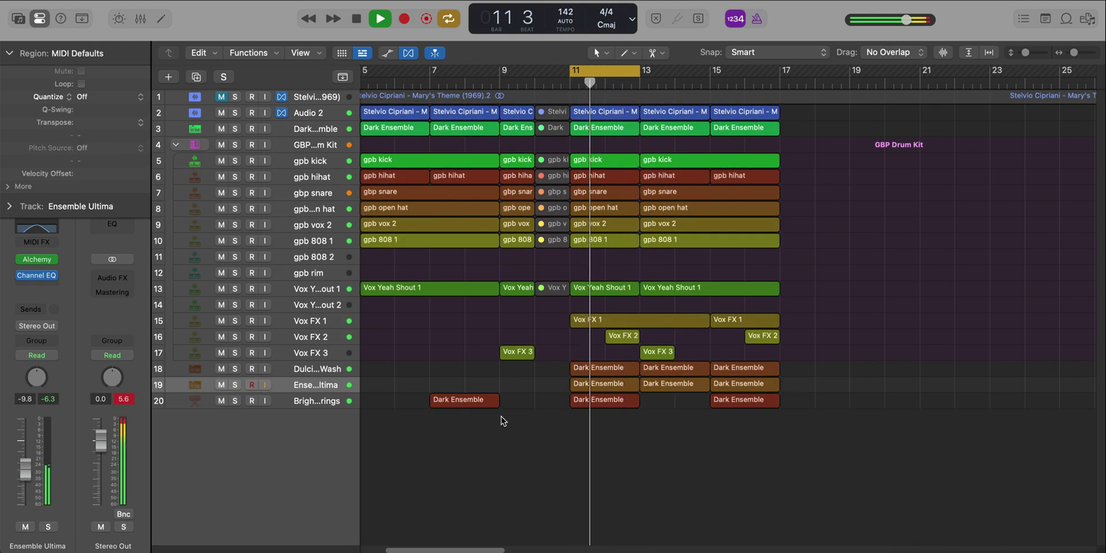
- Set the cycle range from bar 16 to bar 17
{"action": "key", "text": "z"}
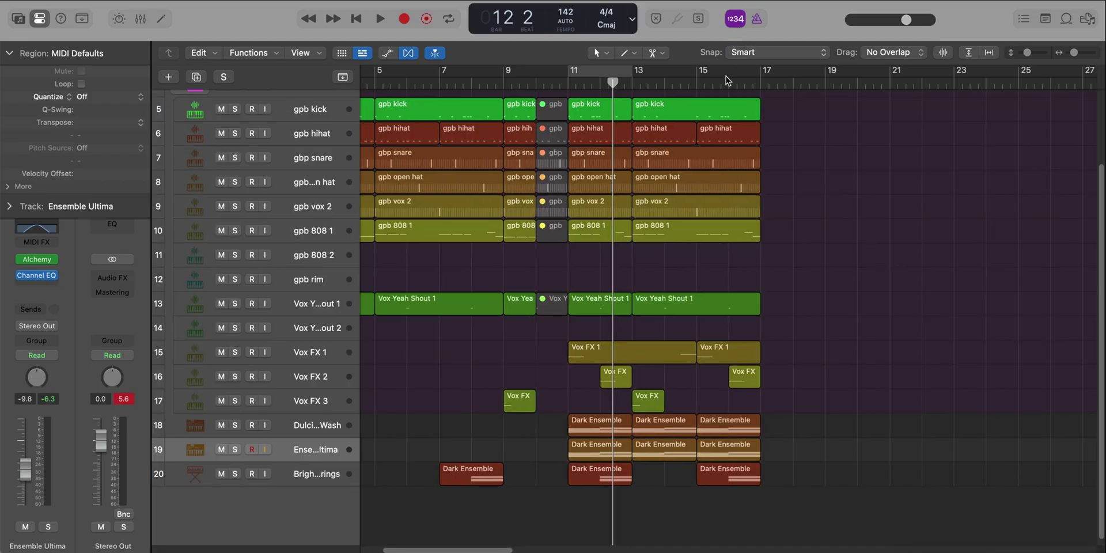
{"action": "left_click_drag", "start_coordinate": [726, 76], "coordinate": [760, 76]}
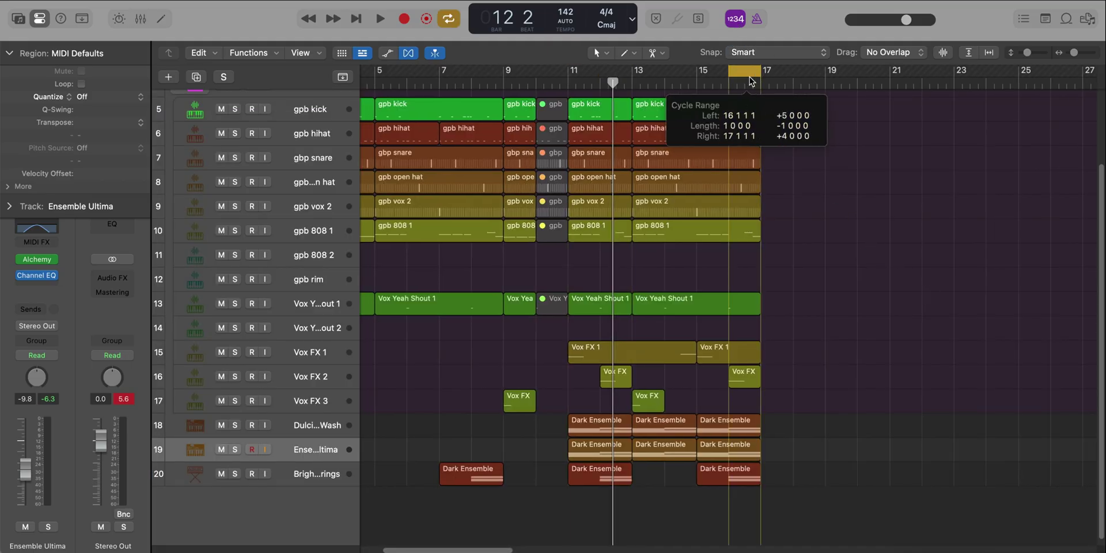
{"action": "scroll", "coordinate": [708, 268], "scroll_direction": "up", "scroll_amount": 2}
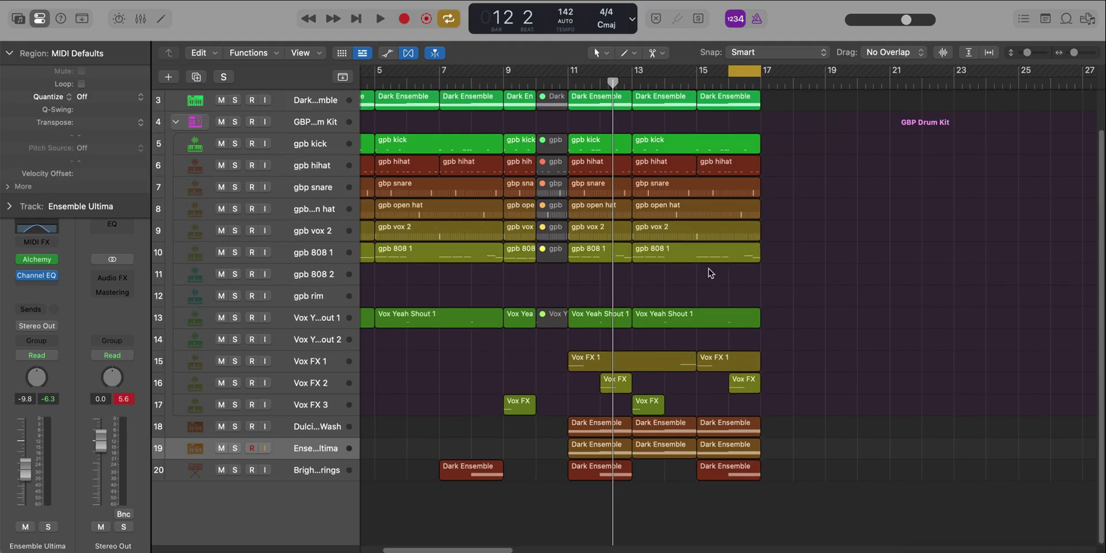
- Create a software instrument track and load the BA Yikes patch from The Sounds of Metro Boomin presets
{"action": "left_click", "coordinate": [169, 77]}
{"action": "key", "text": "Return"}
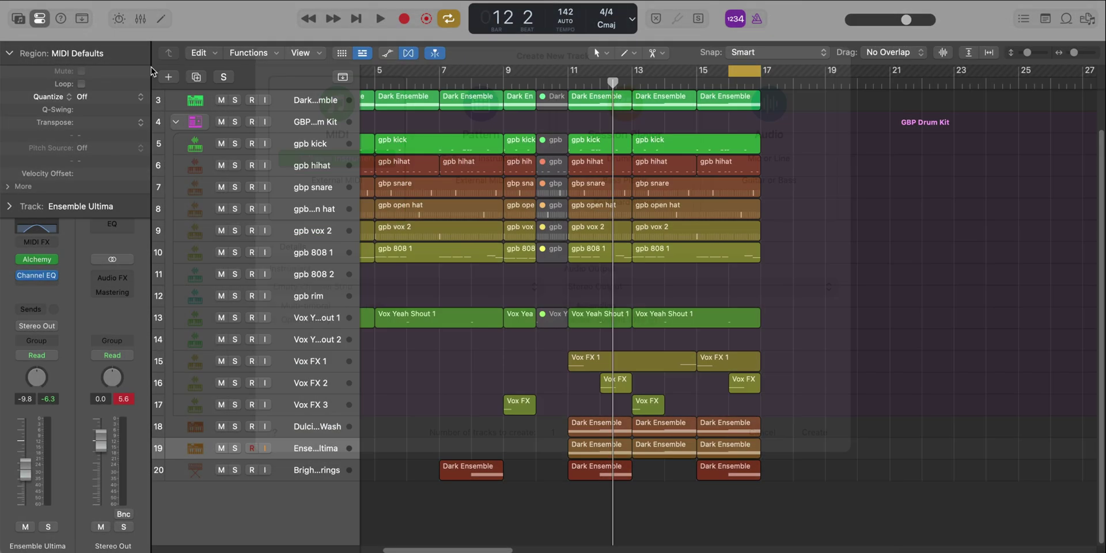
{"action": "left_click", "coordinate": [16, 23]}
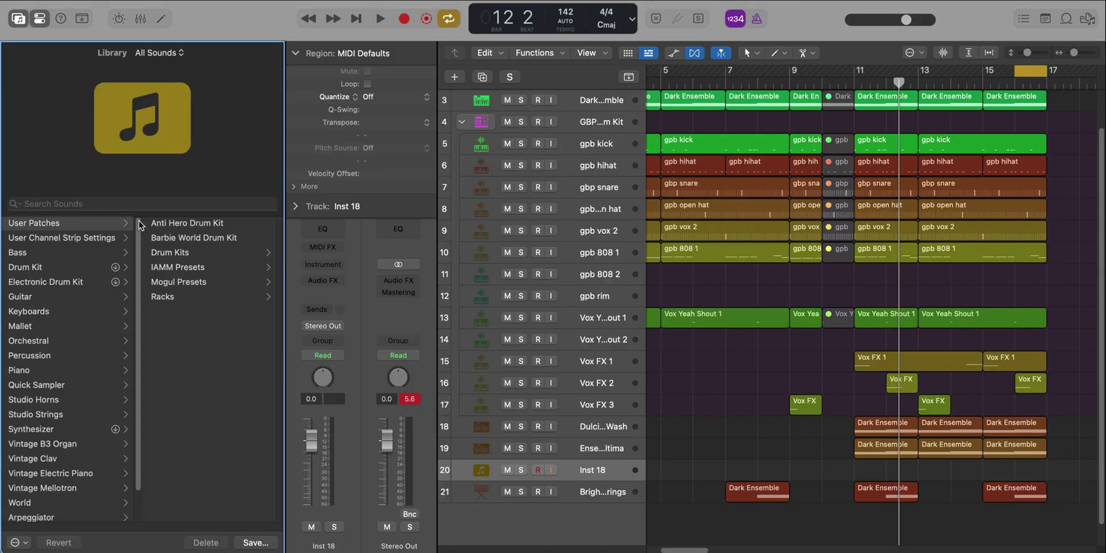
{"action": "left_click", "coordinate": [190, 281]}
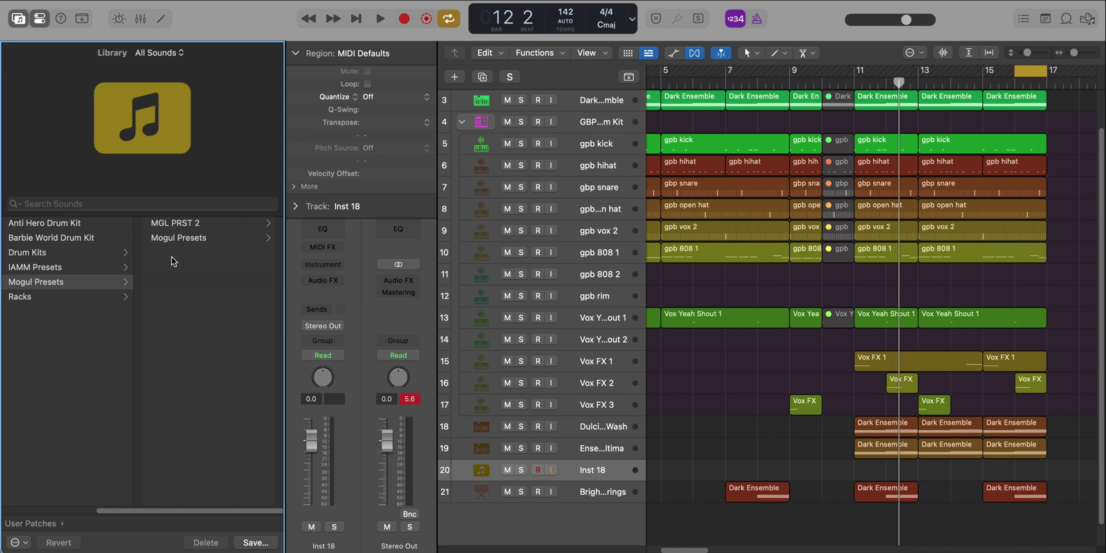
{"action": "left_click", "coordinate": [74, 267]}
{"action": "left_click", "coordinate": [190, 311]}
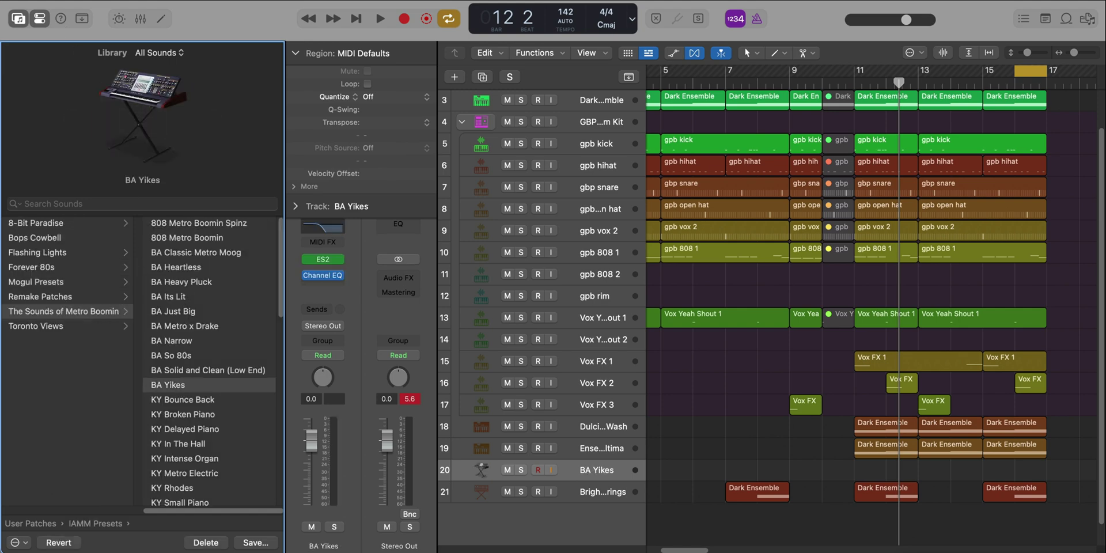
{"action": "left_click", "coordinate": [16, 24]}
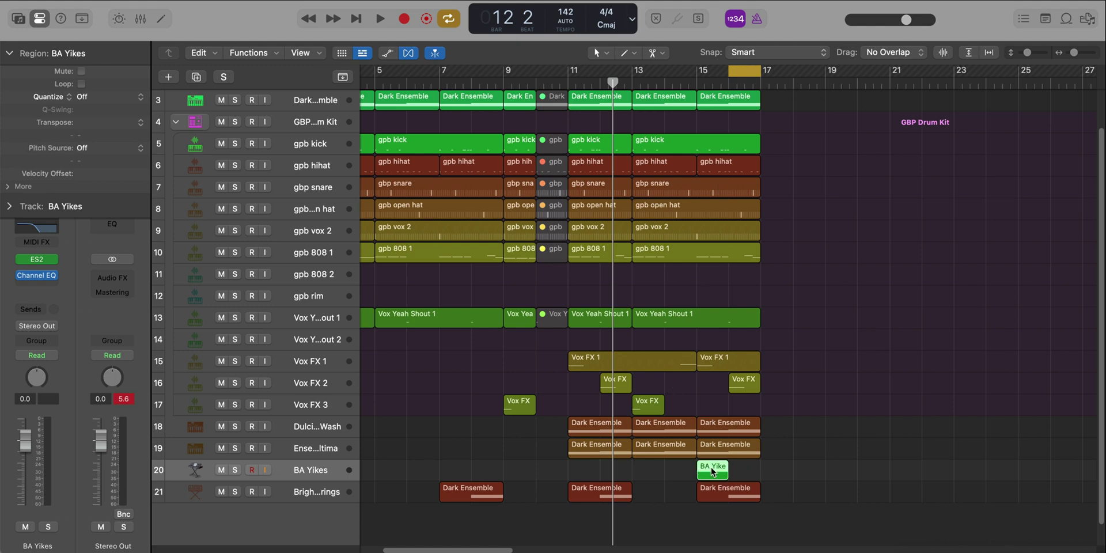
- Move the BA Yikes region to bar 16, solo its track and open the region for note editing
{"action": "left_click_drag", "start_coordinate": [712, 471], "coordinate": [744, 470]}
{"action": "left_click", "coordinate": [236, 470]}
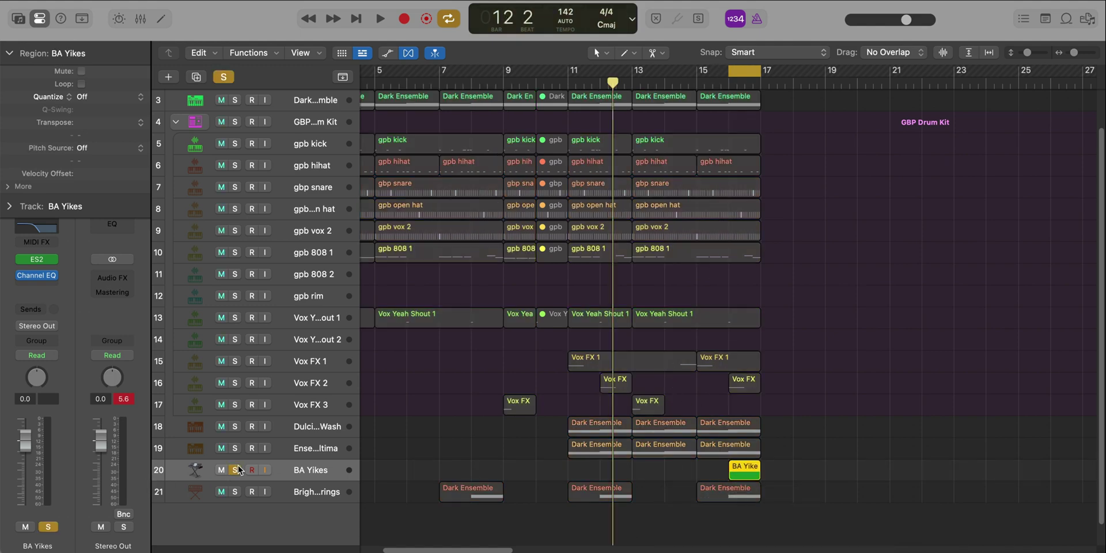
{"action": "left_click", "coordinate": [736, 468]}
{"action": "double_click", "coordinate": [736, 468]}
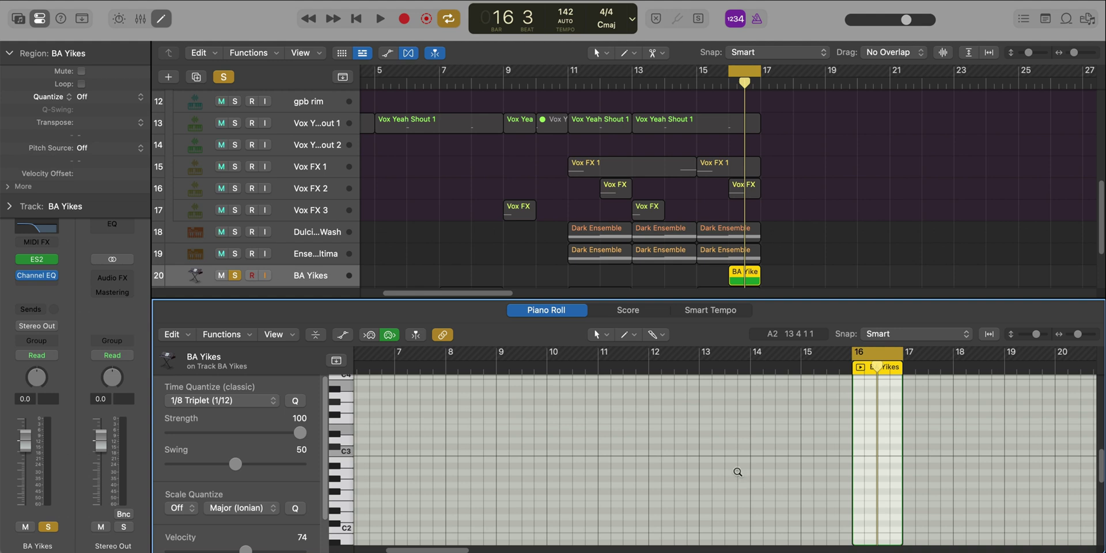
- Add two half-bar notes to the BA Yikes region, C#0 followed by D#0, and play them back
{"action": "left_click", "coordinate": [910, 447], "text": "super"}
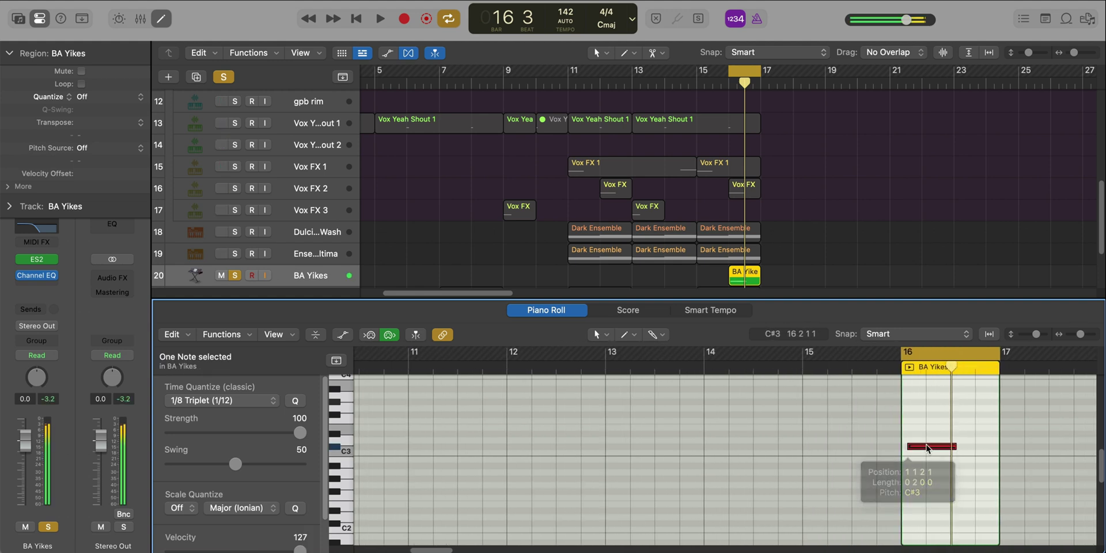
{"action": "left_click_drag", "start_coordinate": [924, 450], "coordinate": [973, 434]}
{"action": "scroll", "coordinate": [908, 446], "scroll_direction": "down", "scroll_amount": 4}
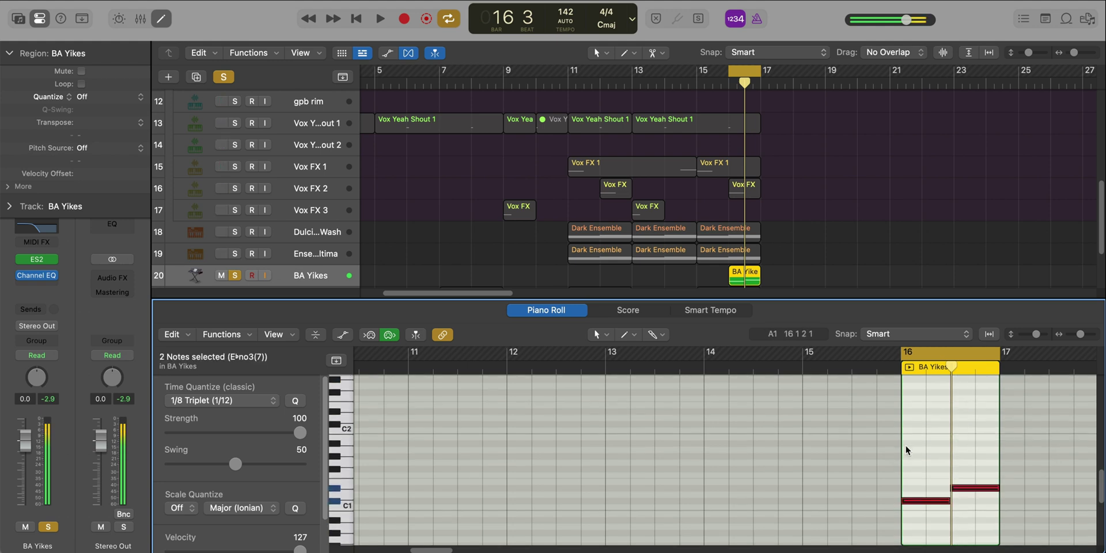
{"action": "scroll", "coordinate": [904, 446], "scroll_direction": "down", "scroll_amount": 4}
{"action": "key", "text": "space"}
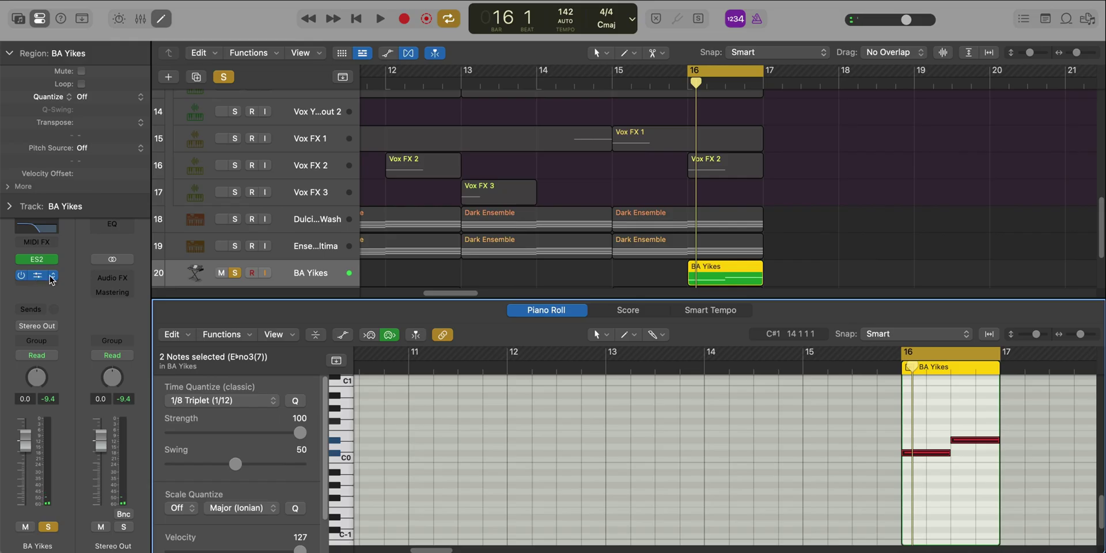
- Lower the BA Yikes Channel EQ high cut to 143 Hz and take the track out of solo to hear it in the mix
{"action": "left_click", "coordinate": [36, 274]}
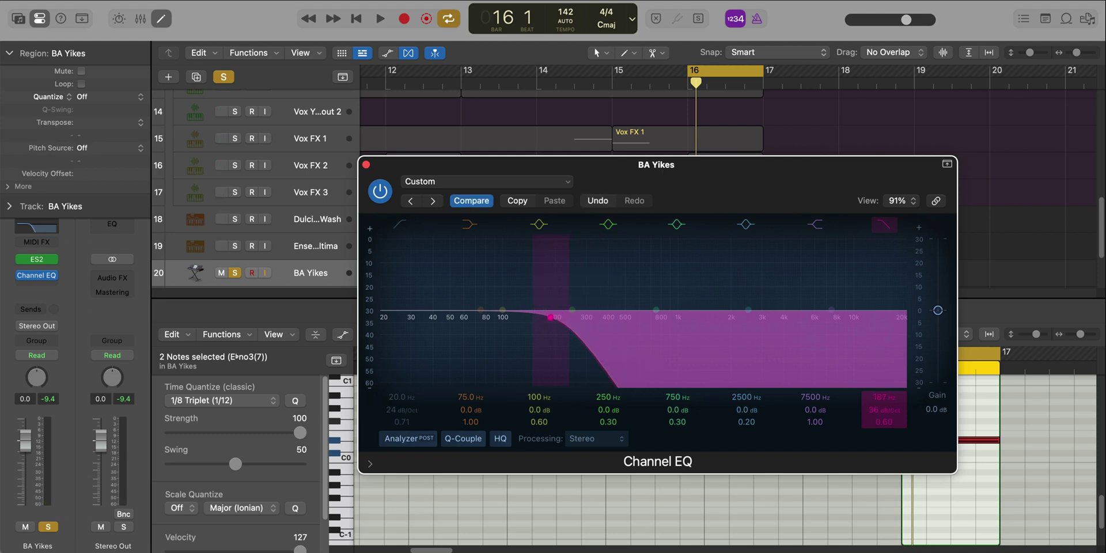
{"action": "key", "text": "space"}
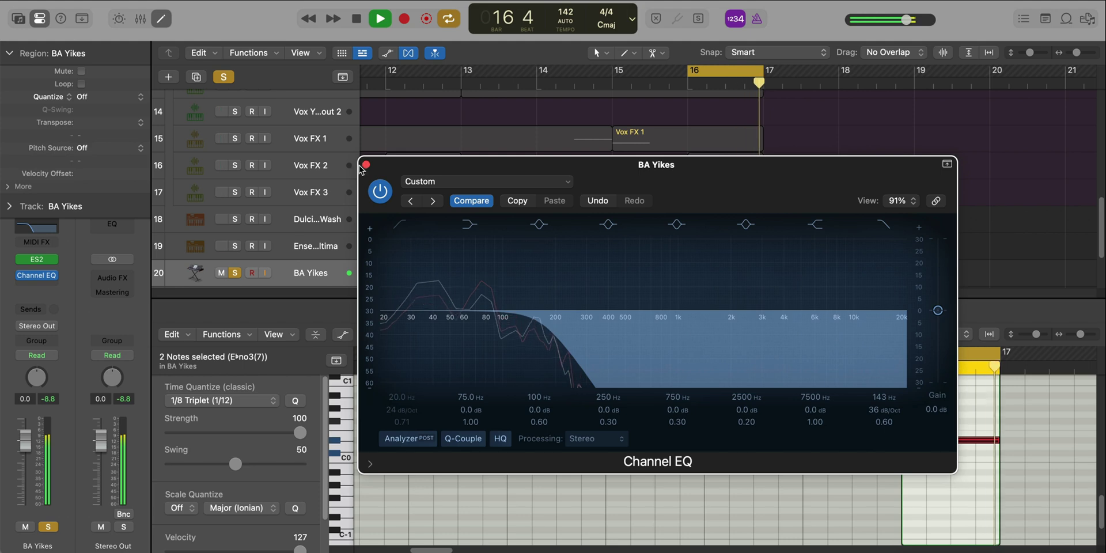
{"action": "key", "text": "super+w"}
{"action": "key", "text": "s"}
{"action": "key", "text": "p"}
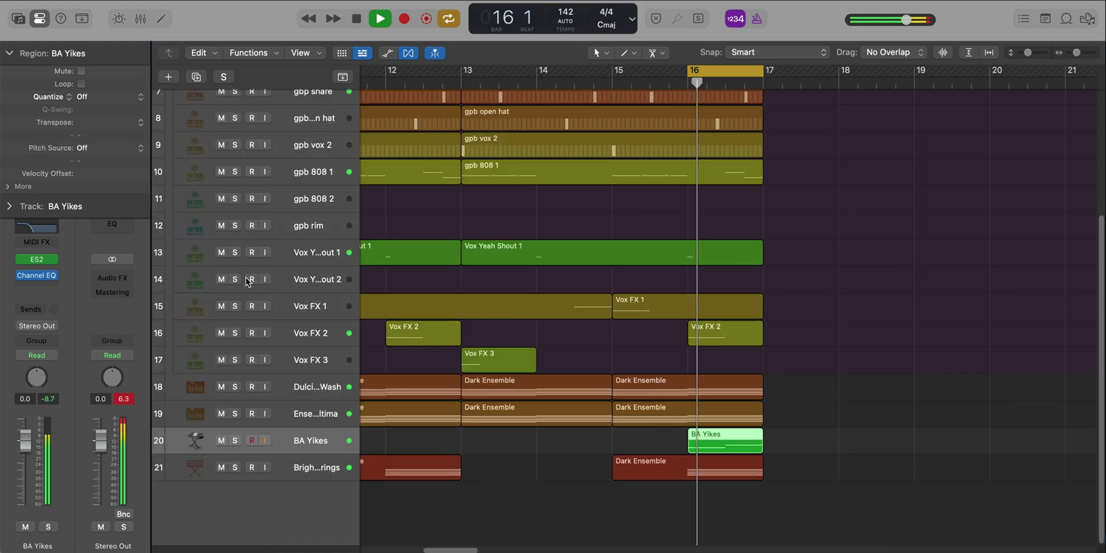
{"action": "key", "text": "p"}
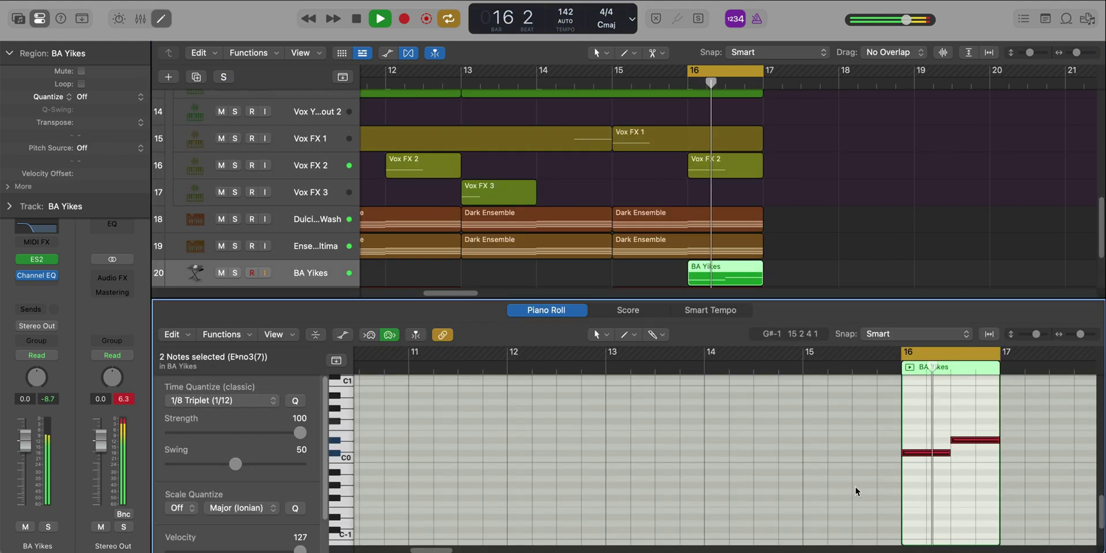
{"action": "key", "text": "space"}
{"action": "left_click", "coordinate": [947, 456]}
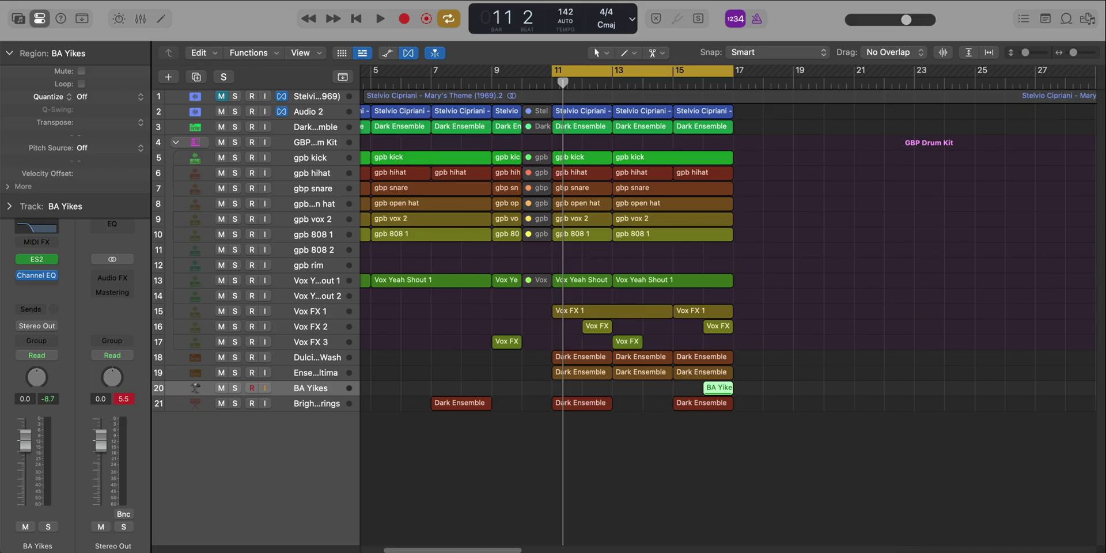
- Import the FX GBP Vinyl Tape Stop audio at bar 17 without showing the Smart Tempo Editor, and play the ending from bar 16
{"action": "left_click_drag", "start_coordinate": [775, 441], "coordinate": [739, 426]}
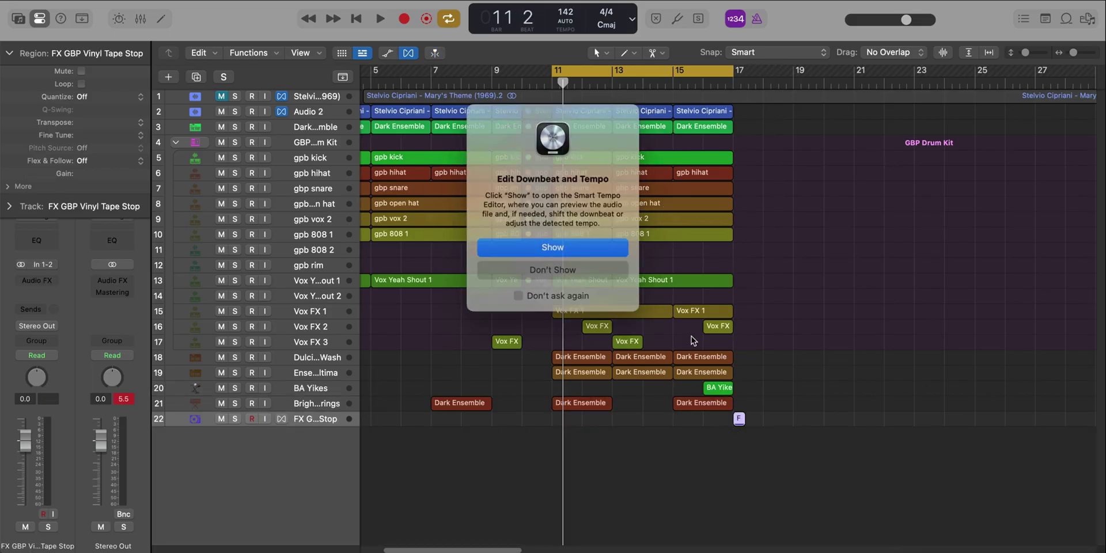
{"action": "left_click", "coordinate": [578, 269]}
{"action": "left_click", "coordinate": [715, 70]}
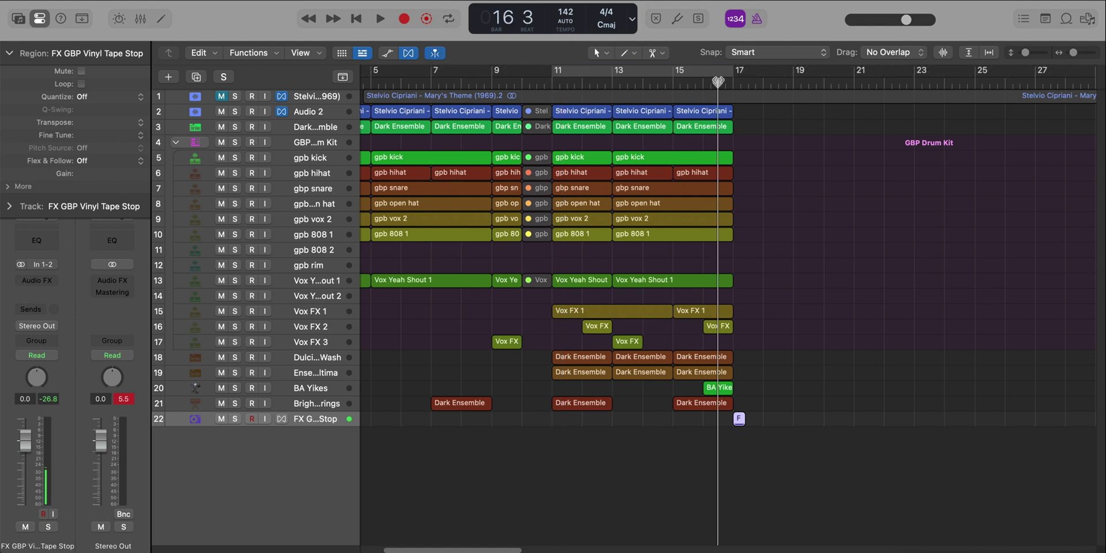
{"action": "key", "text": "space"}
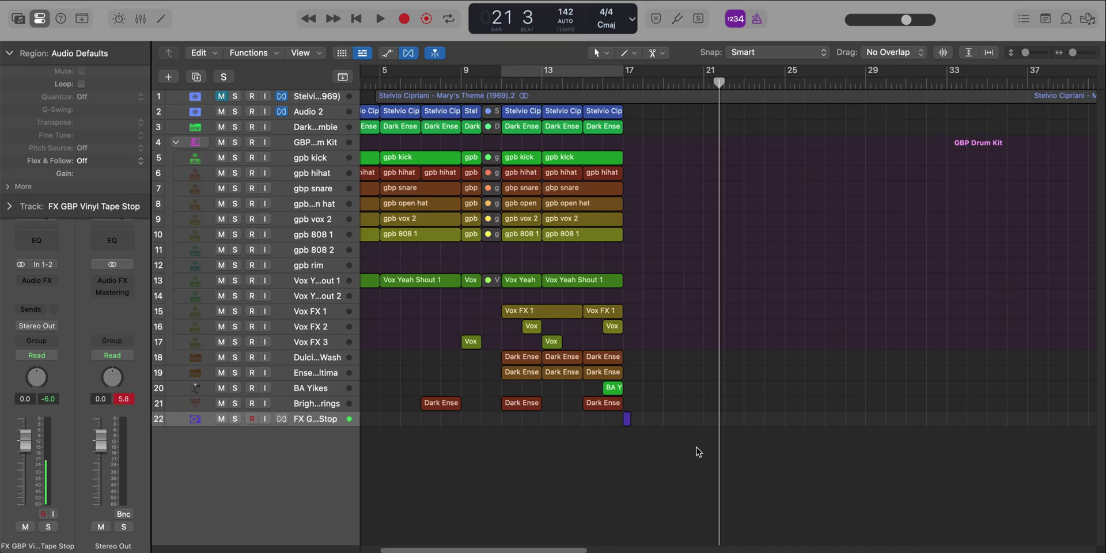
- Copy a four-bar block of the gpb drum and 808 regions to bar 18 and set the cycle range from bar 18 to 22
{"action": "scroll", "coordinate": [461, 243], "scroll_direction": "left", "scroll_amount": 3}
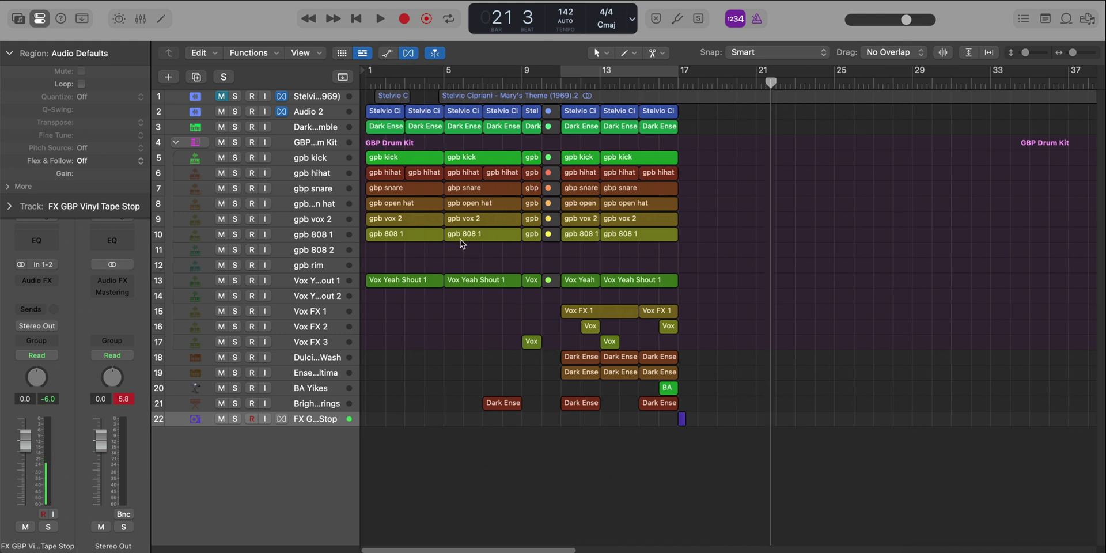
{"action": "left_click_drag", "start_coordinate": [432, 268], "coordinate": [708, 158]}
{"action": "left_click_drag", "start_coordinate": [698, 77], "coordinate": [777, 82]}
- Create a software instrument track, load ES2 on it and set its oscillator mix fully to oscillator 1
{"action": "left_click", "coordinate": [169, 78]}
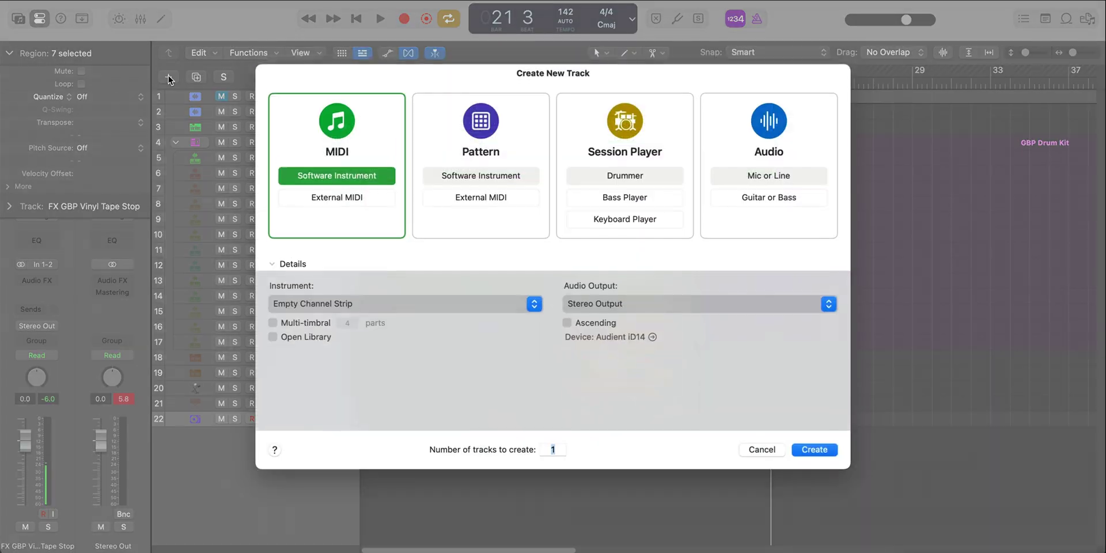
{"action": "key", "text": "Return"}
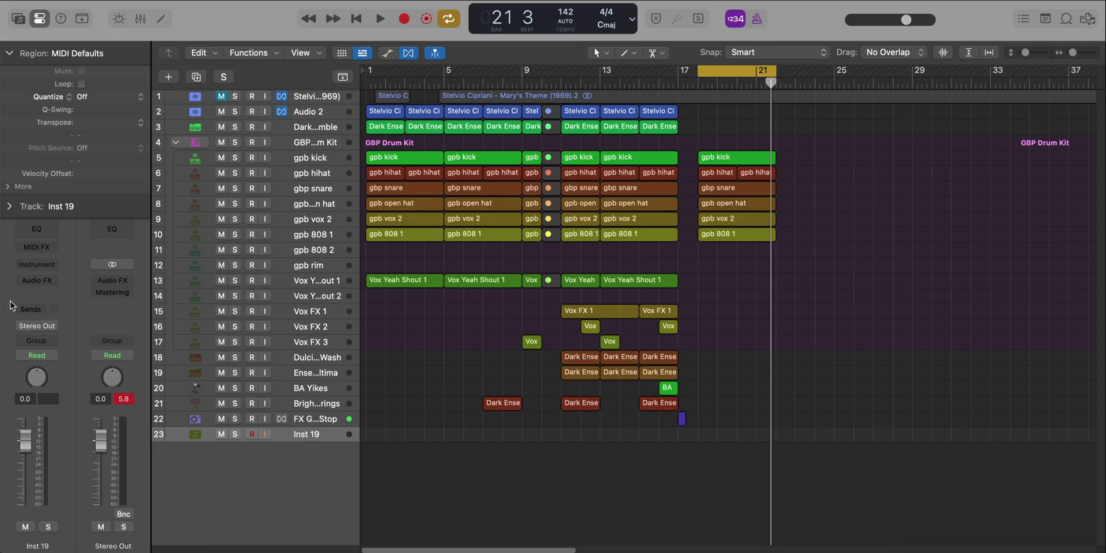
{"action": "key", "text": "cmd+shift+p"}
{"action": "type", "text": "es2"}
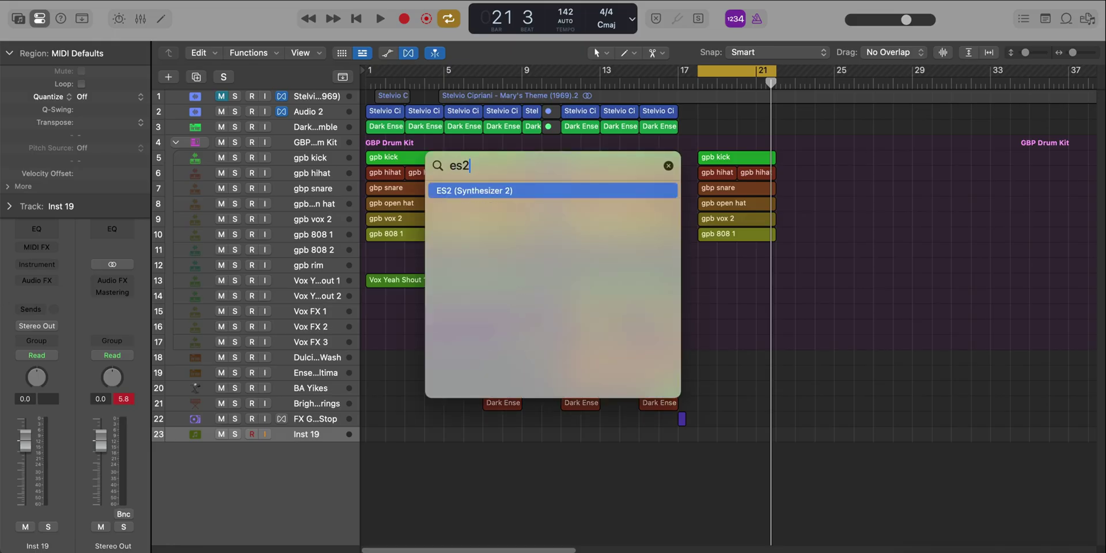
{"action": "key", "text": "Return"}
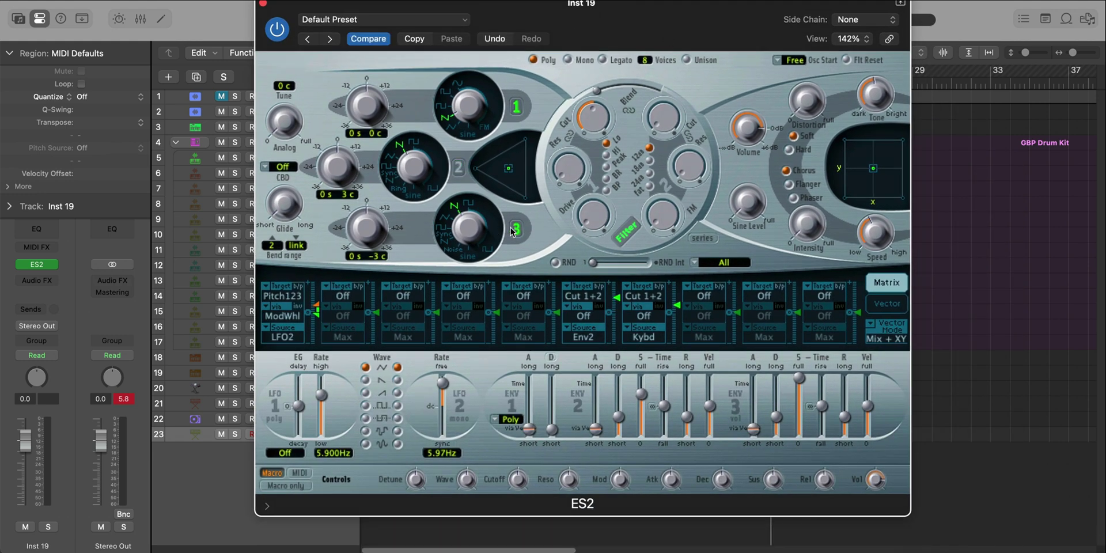
{"action": "left_click_drag", "start_coordinate": [509, 171], "coordinate": [526, 151]}
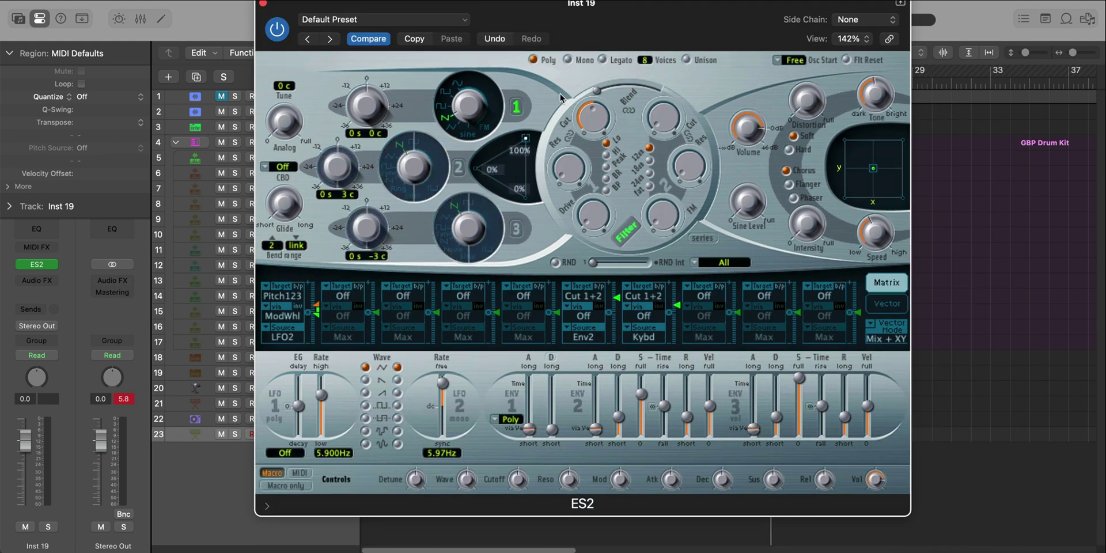
{"action": "left_click_drag", "start_coordinate": [622, 32], "coordinate": [620, 62]}
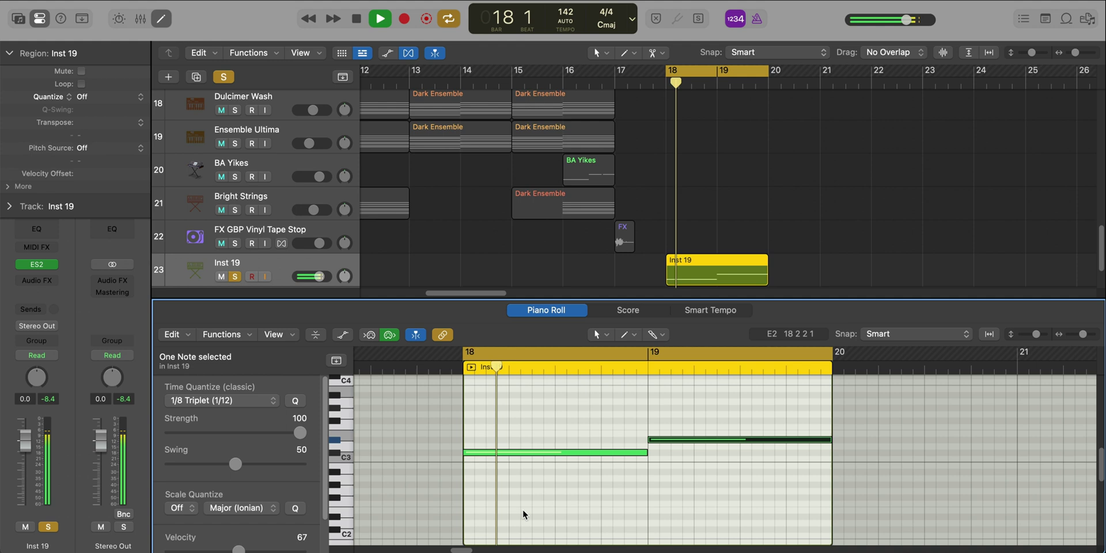
- Add a G#3 note to bar 18 of the Inst 19 region, running from 18 1 3 1 to the end of the bar
{"action": "scroll", "coordinate": [522, 509], "scroll_direction": "up", "scroll_amount": 2}
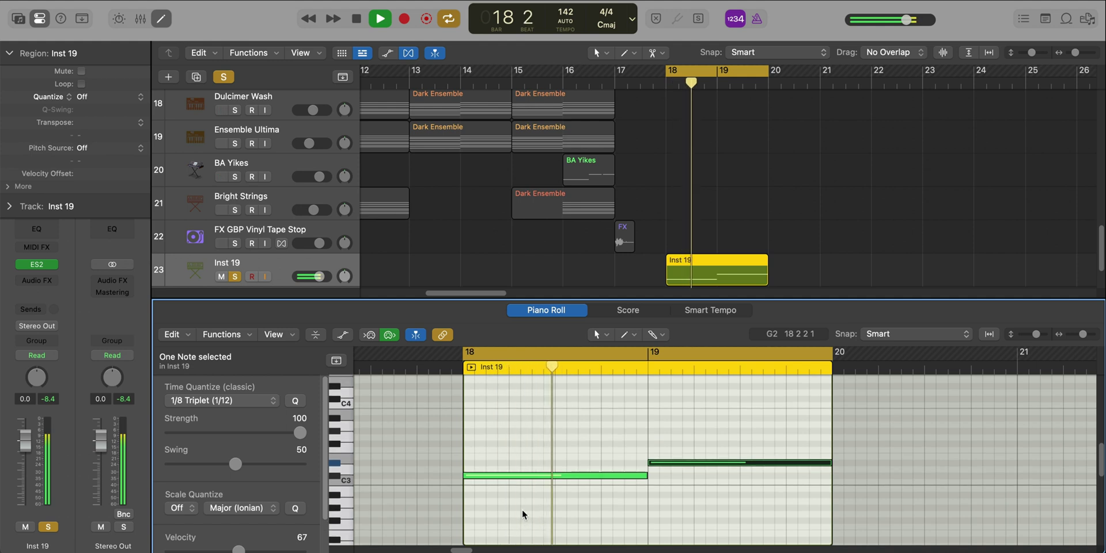
{"action": "left_click", "coordinate": [490, 436], "text": "super"}
{"action": "key", "text": "space"}
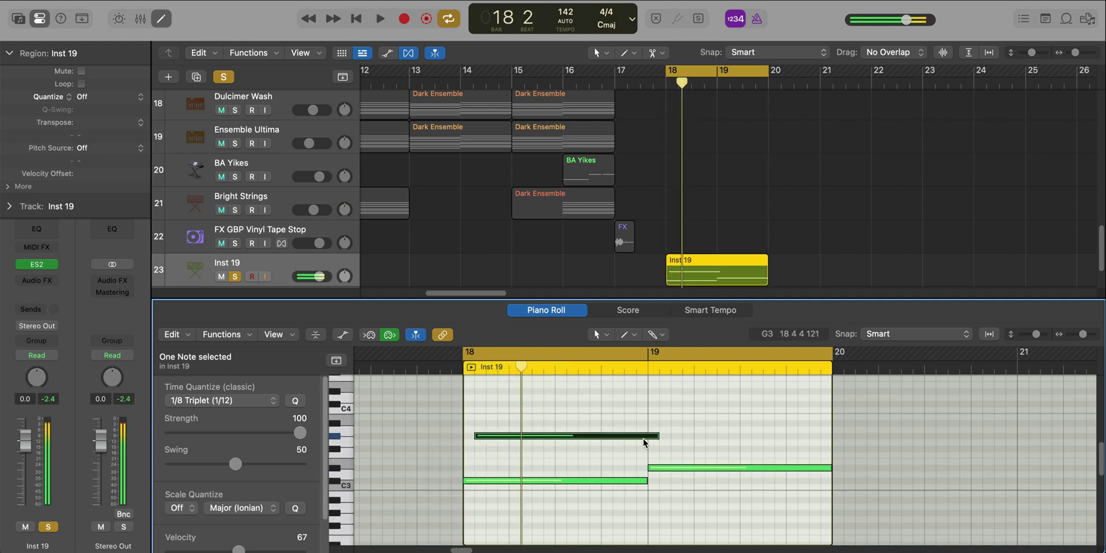
{"action": "left_click_drag", "start_coordinate": [655, 436], "coordinate": [639, 440]}
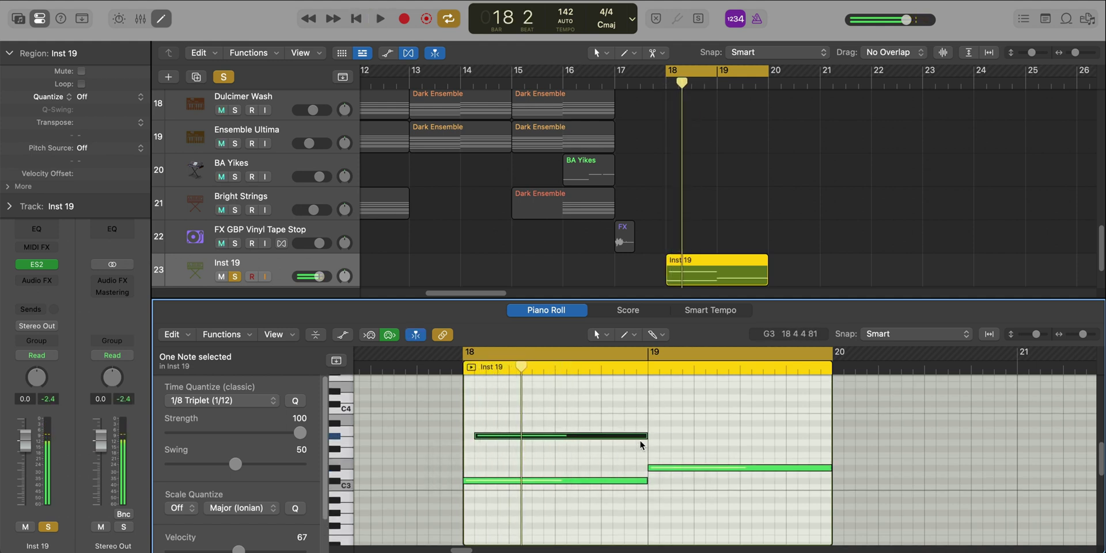
{"action": "key", "text": "space"}
{"action": "key", "text": "space"}
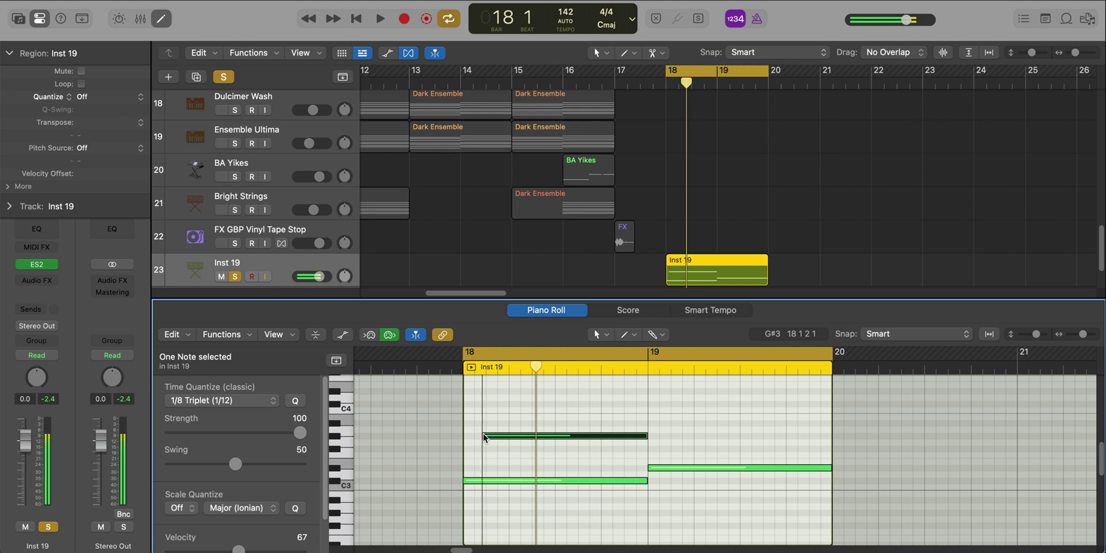
- Add a B3 note filling all of bar 18 in the Inst 19 region and play the chord back
{"action": "left_click", "coordinate": [475, 416], "text": "super"}
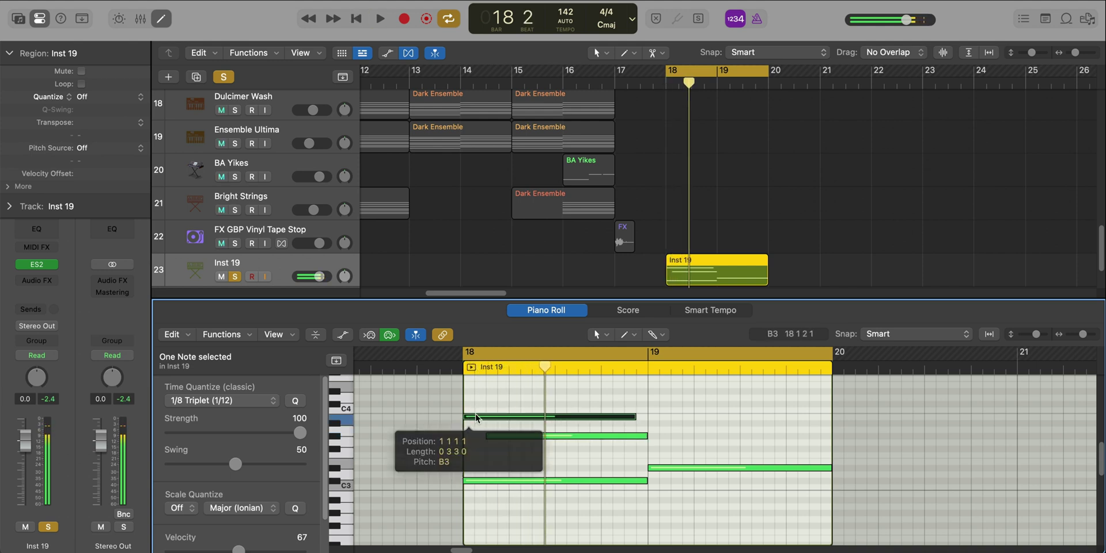
{"action": "left_click_drag", "start_coordinate": [636, 416], "coordinate": [647, 416]}
{"action": "key", "text": "space"}
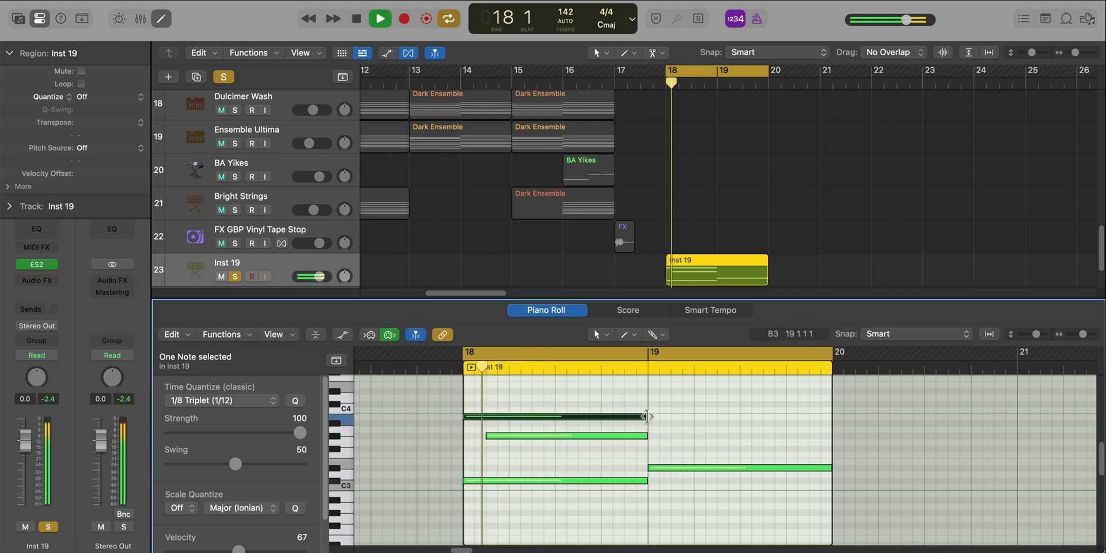
{"action": "key", "text": "space"}
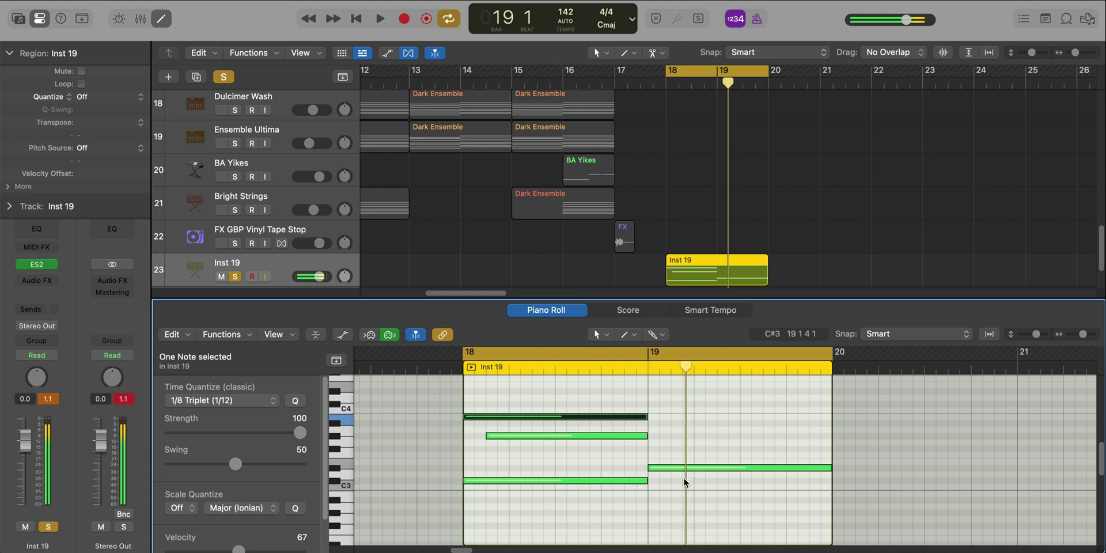
- Add a full-bar C#4 note to bar 19 of the Inst 19 region and a one-beat F#3 note starting on beat 2
{"action": "left_click_drag", "start_coordinate": [678, 462], "coordinate": [677, 405]}
{"action": "key", "text": "space"}
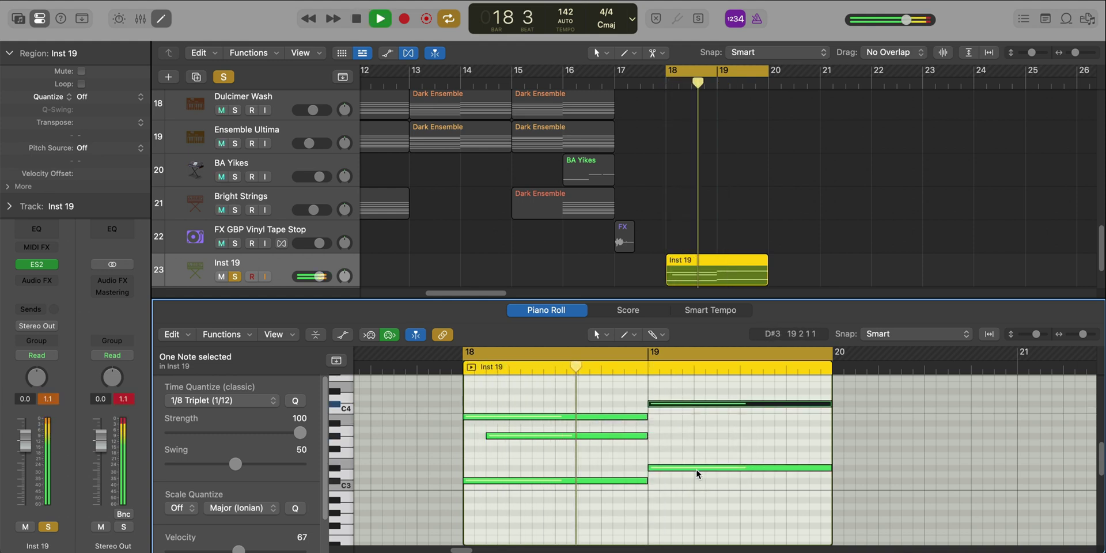
{"action": "key", "text": "space"}
{"action": "left_click", "coordinate": [697, 448], "text": "super"}
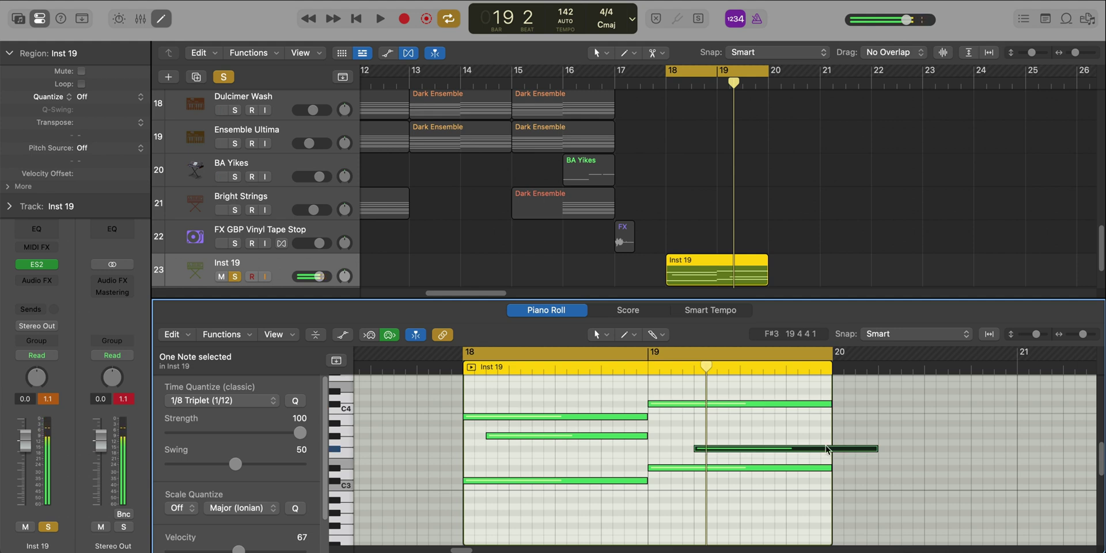
{"action": "left_click_drag", "start_coordinate": [876, 448], "coordinate": [736, 453]}
{"action": "key", "text": "space"}
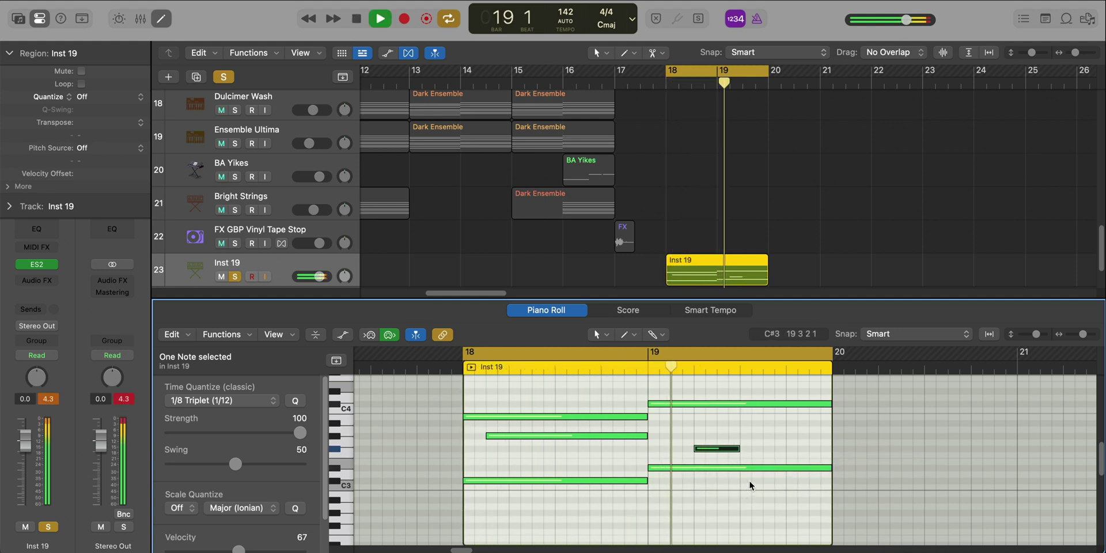
- Add A#3 notes on beat 3 and at the end of bar 19, and continue the F#3 part between them
{"action": "left_click", "coordinate": [745, 424], "text": "super"}
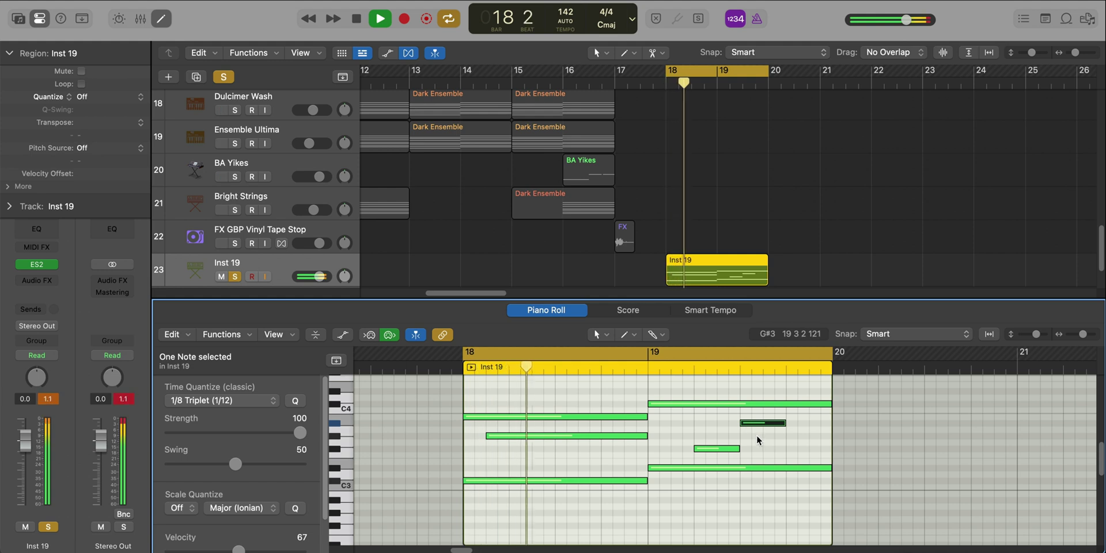
{"action": "left_click_drag", "start_coordinate": [738, 449], "coordinate": [816, 427]}
{"action": "left_click", "coordinate": [796, 450], "text": "super"}
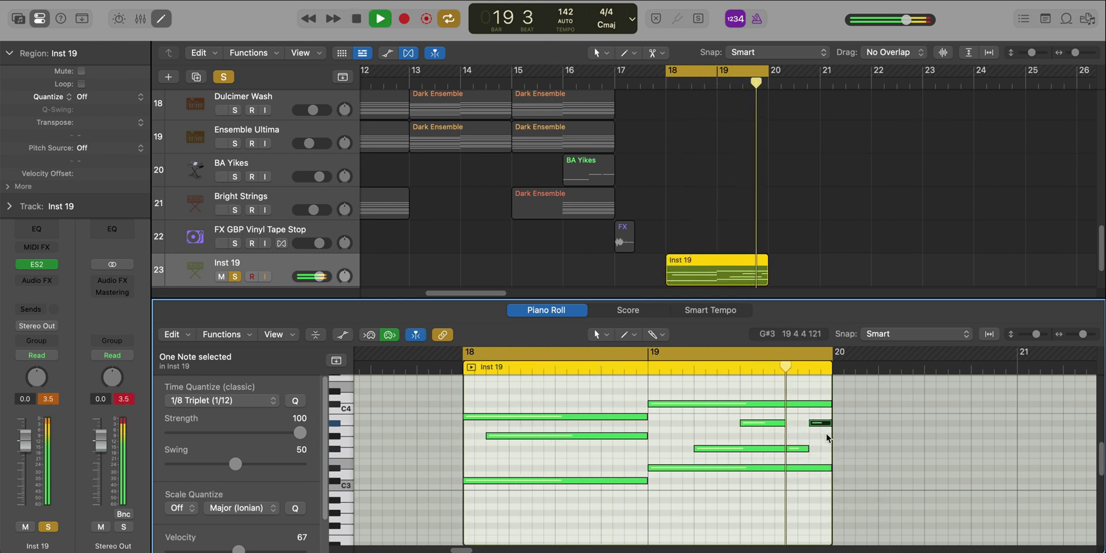
{"action": "key", "text": "space"}
- Insert ChromaVerb as an audio effect on the Inst 19 channel
{"action": "mouse_move", "coordinate": [47, 269]}
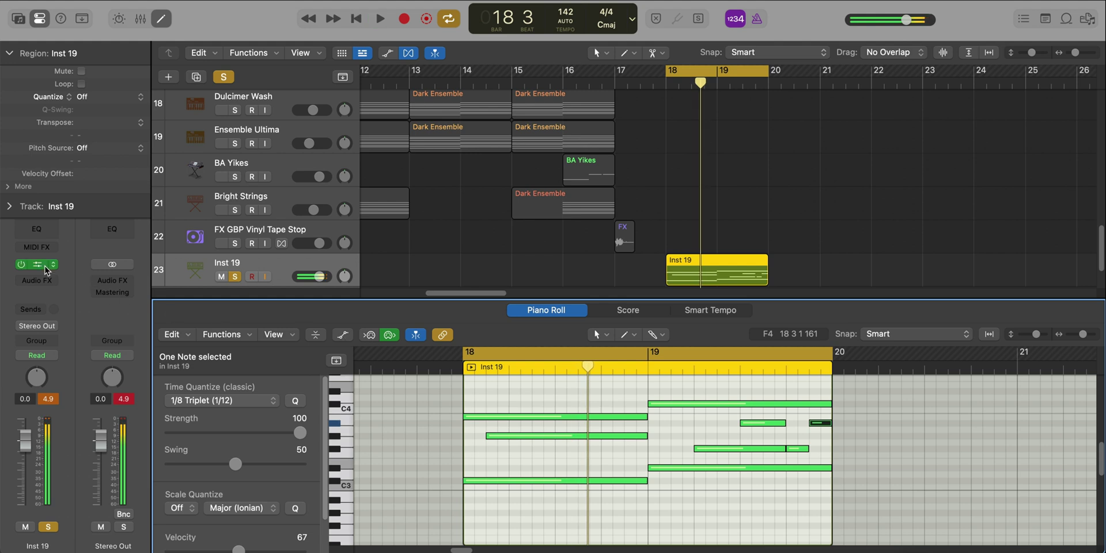
{"action": "key", "text": "v"}
{"action": "left_click_drag", "start_coordinate": [667, 41], "coordinate": [665, 34]}
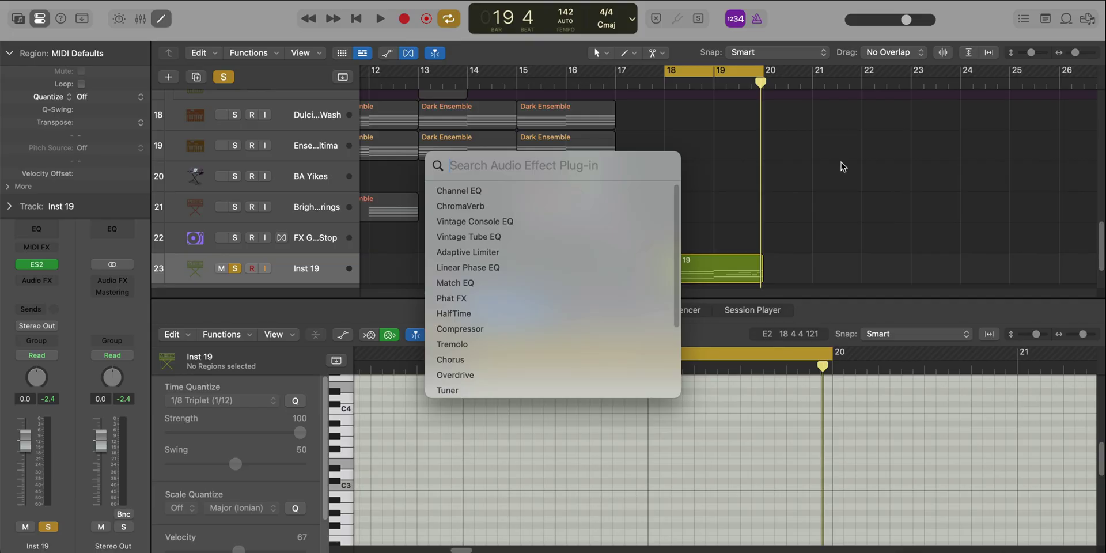
{"action": "type", "text": "chrom"}
{"action": "key", "text": "Return"}
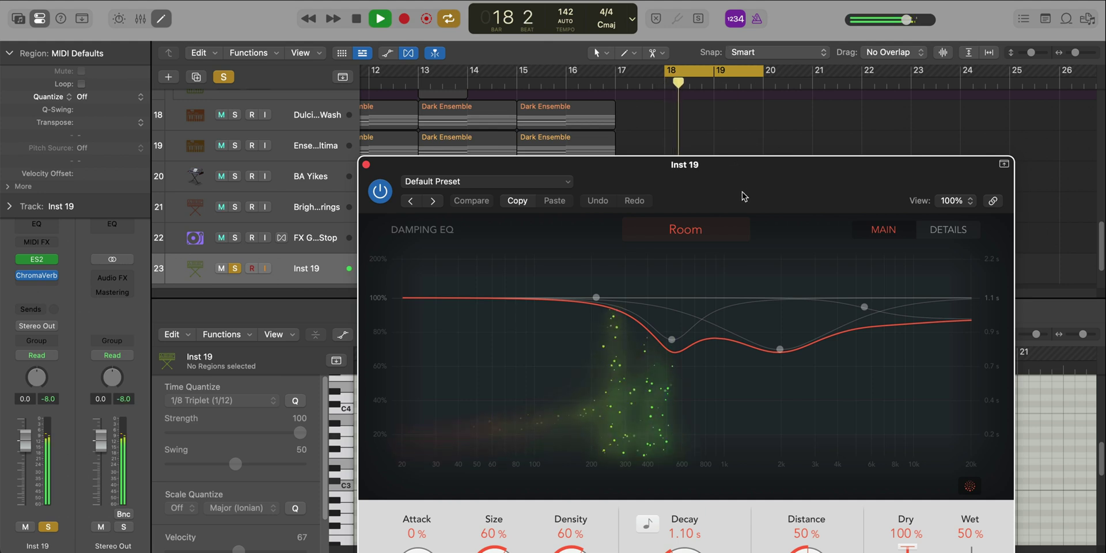
- Set ChromaVerb's decay to 2.10 s and its distance and density to 100%
{"action": "left_click_drag", "start_coordinate": [782, 163], "coordinate": [642, 22]}
{"action": "left_click_drag", "start_coordinate": [545, 400], "coordinate": [542, 398]}
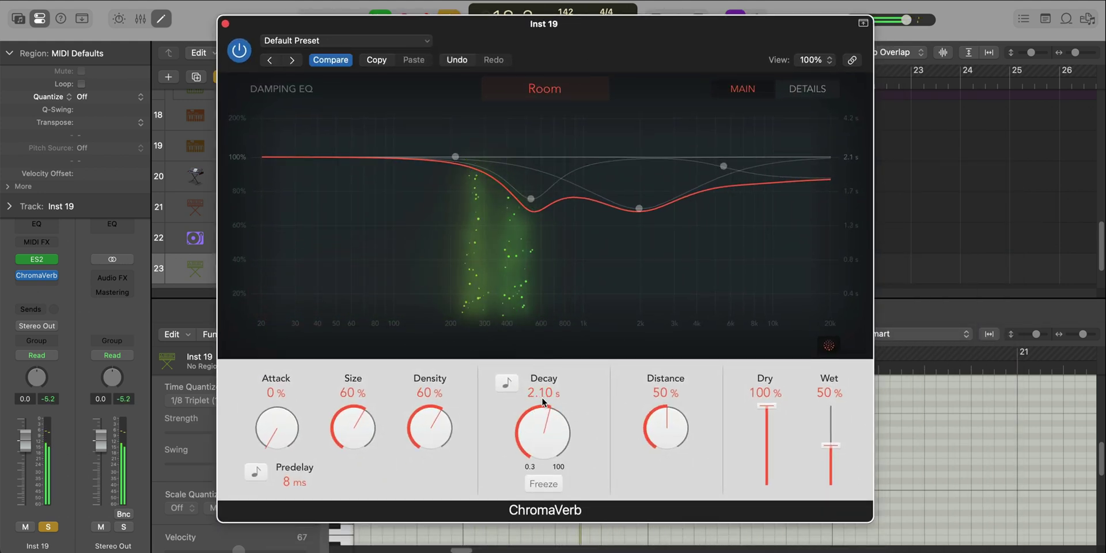
{"action": "left_click_drag", "start_coordinate": [668, 440], "coordinate": [674, 246]}
{"action": "left_click_drag", "start_coordinate": [435, 427], "coordinate": [405, 184]}
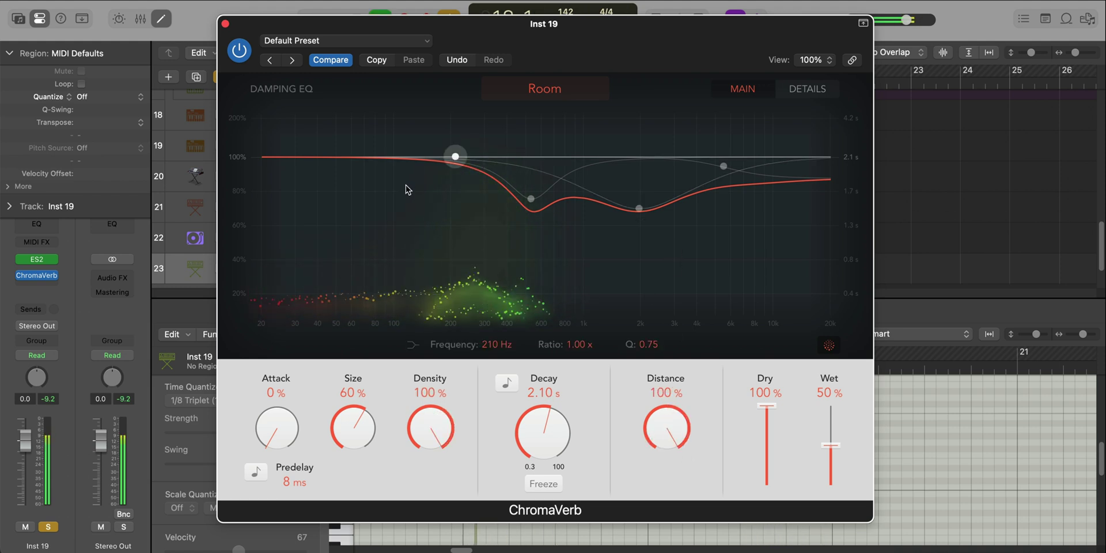
{"action": "left_click", "coordinate": [225, 24]}
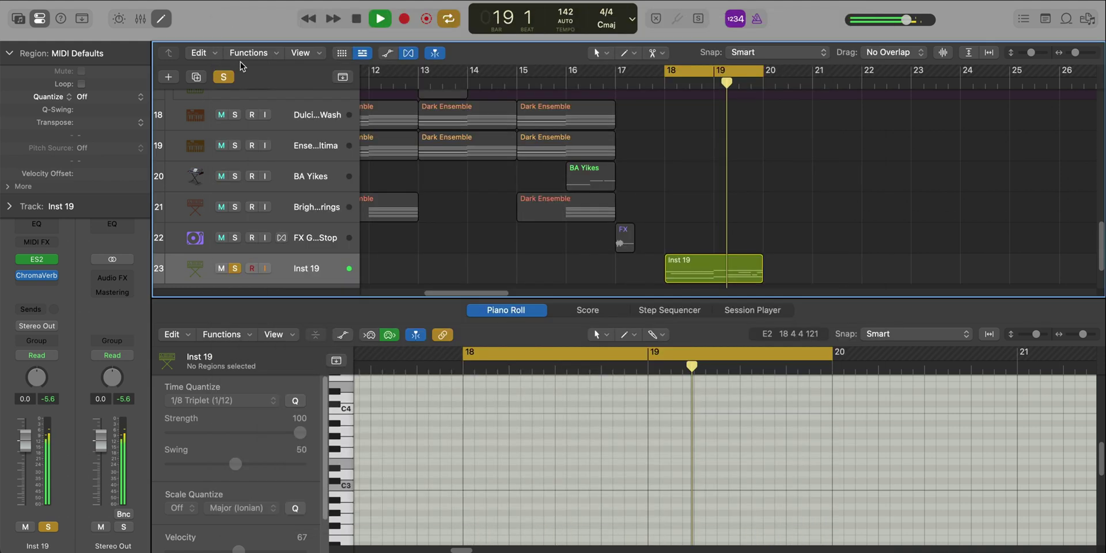
- Unsolo the Inst 19 track and repeat its two-bar region once, filling bars 20 and 21
{"action": "key", "text": "e"}
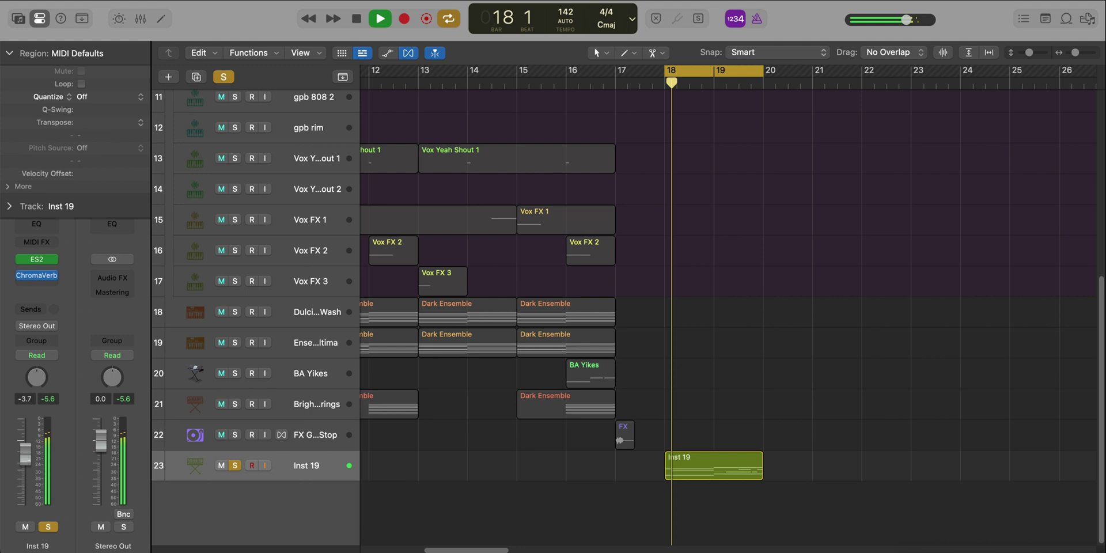
{"action": "left_click", "coordinate": [234, 465]}
{"action": "left_click", "coordinate": [444, 447], "text": "ctrl+alt"}
{"action": "key", "text": "super+Left"}
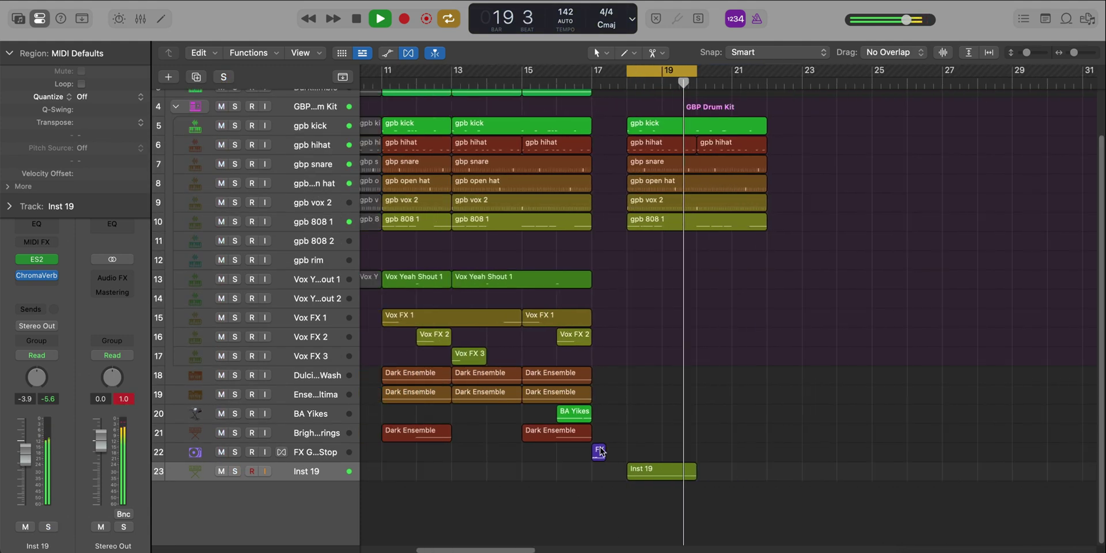
{"action": "left_click", "coordinate": [655, 472]}
{"action": "key", "text": "super+r"}
{"action": "key", "text": "super+Down"}
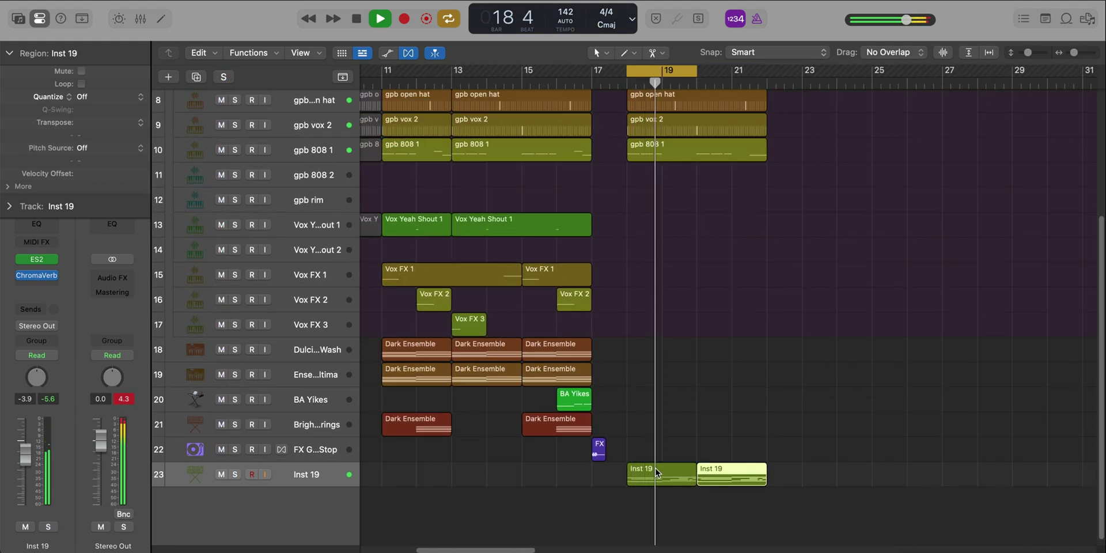
{"action": "key", "text": "super+Up"}
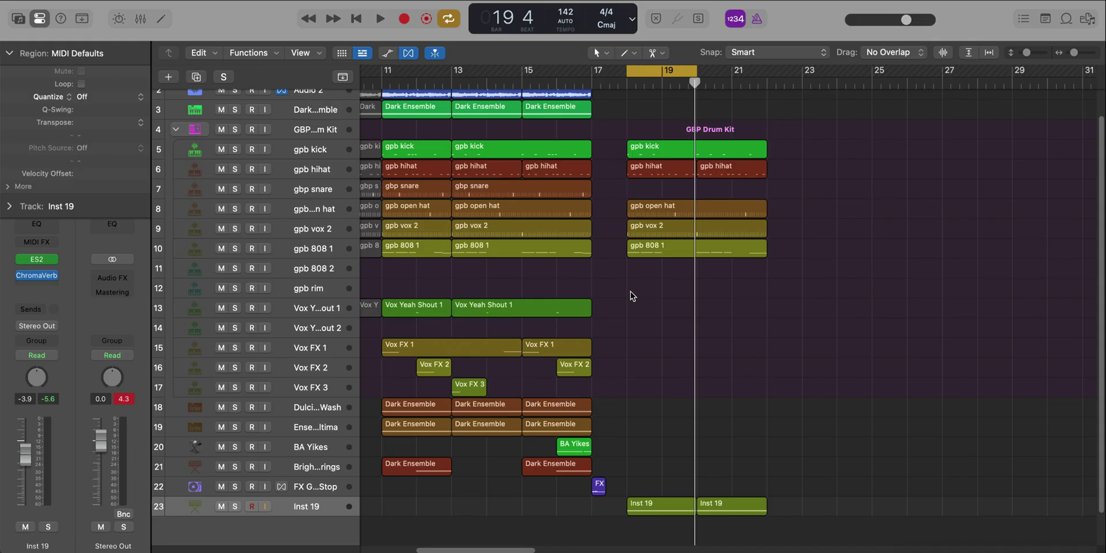
- Create a four-bar empty gpb rim region from bar 18 and delete the gpb 808 1 region in bars 18 to 21
{"action": "right_click", "coordinate": [633, 296]}
{"action": "left_click", "coordinate": [666, 300]}
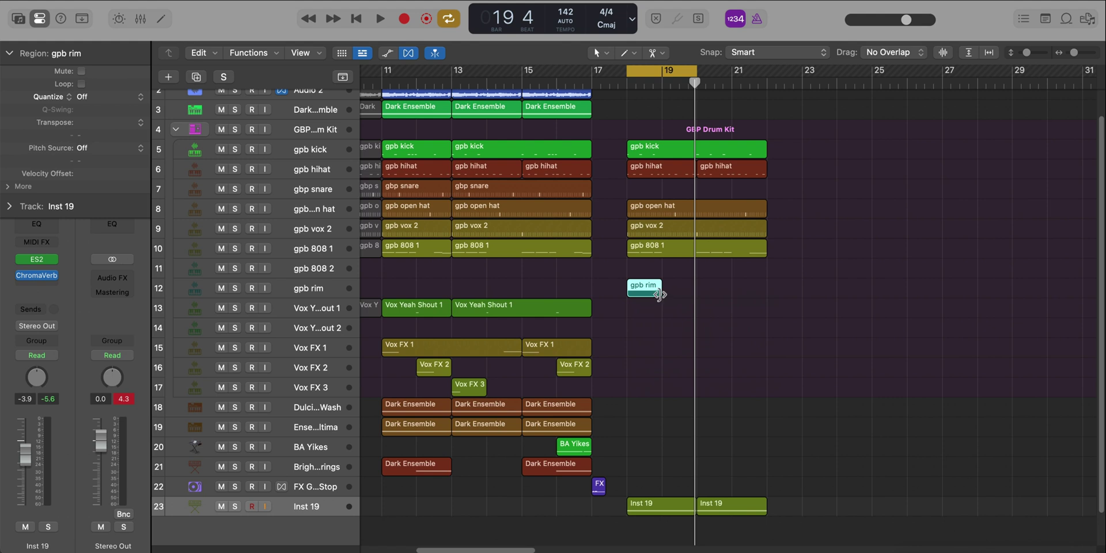
{"action": "left_click_drag", "start_coordinate": [658, 294], "coordinate": [766, 295]}
{"action": "left_click", "coordinate": [670, 247]}
{"action": "key", "text": "Delete"}
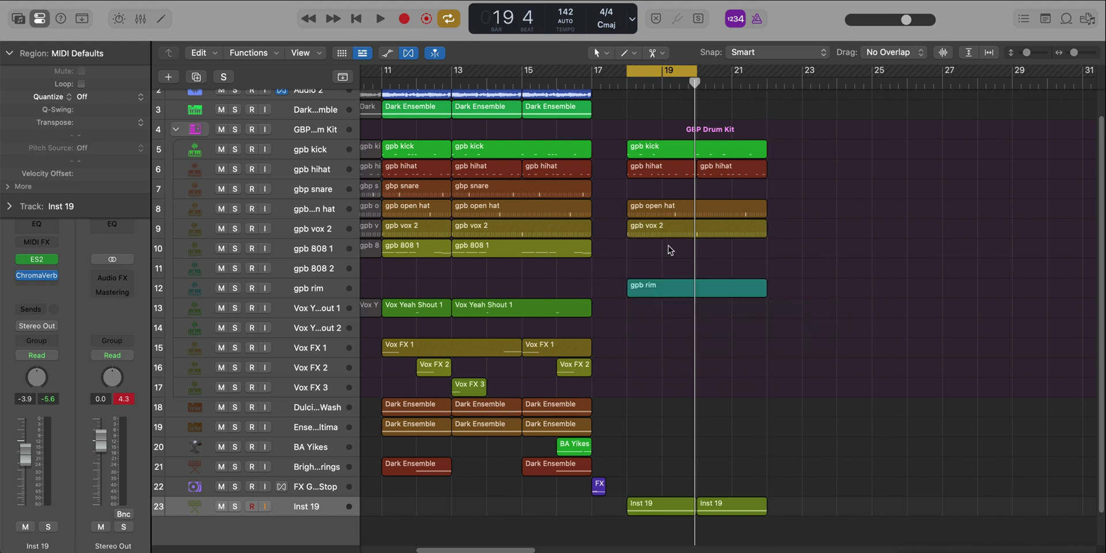
- Add half-beat C3 notes to the gpb rim region on beat 3 of bar 18 and beat 4 of bar 19
{"action": "key", "text": "super+Down"}
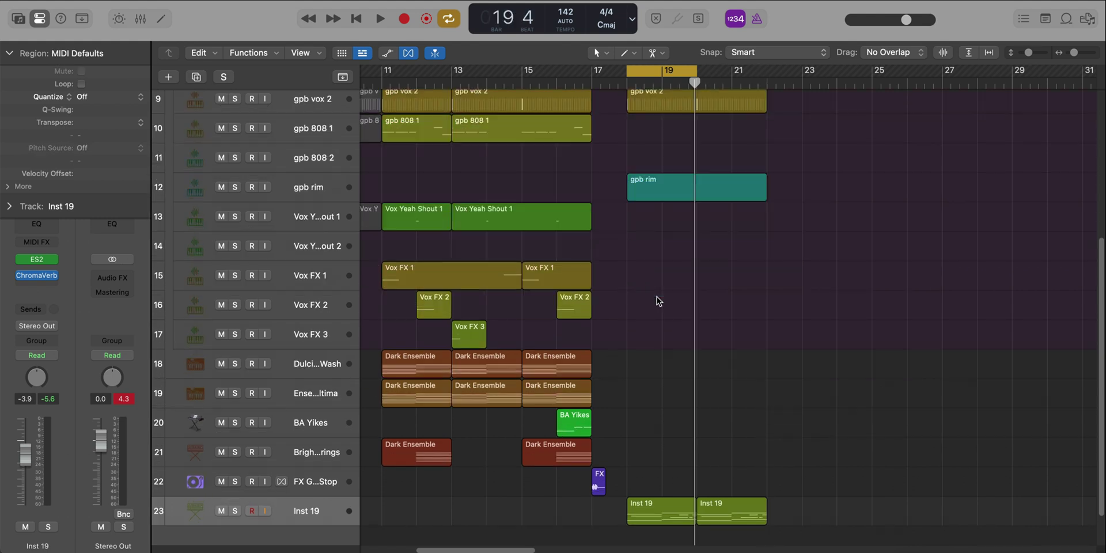
{"action": "double_click", "coordinate": [668, 212]}
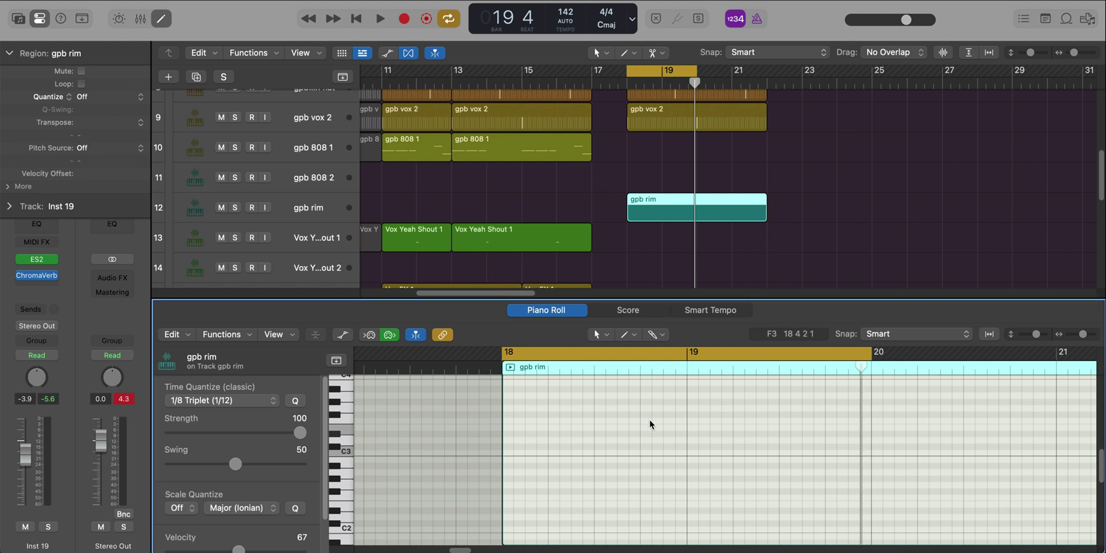
{"action": "left_click", "coordinate": [626, 449], "text": "ctrl+alt"}
{"action": "key", "text": "space"}
{"action": "left_click_drag", "start_coordinate": [570, 452], "coordinate": [612, 452]}
{"action": "left_click", "coordinate": [612, 453], "text": "ctrl+alt"}
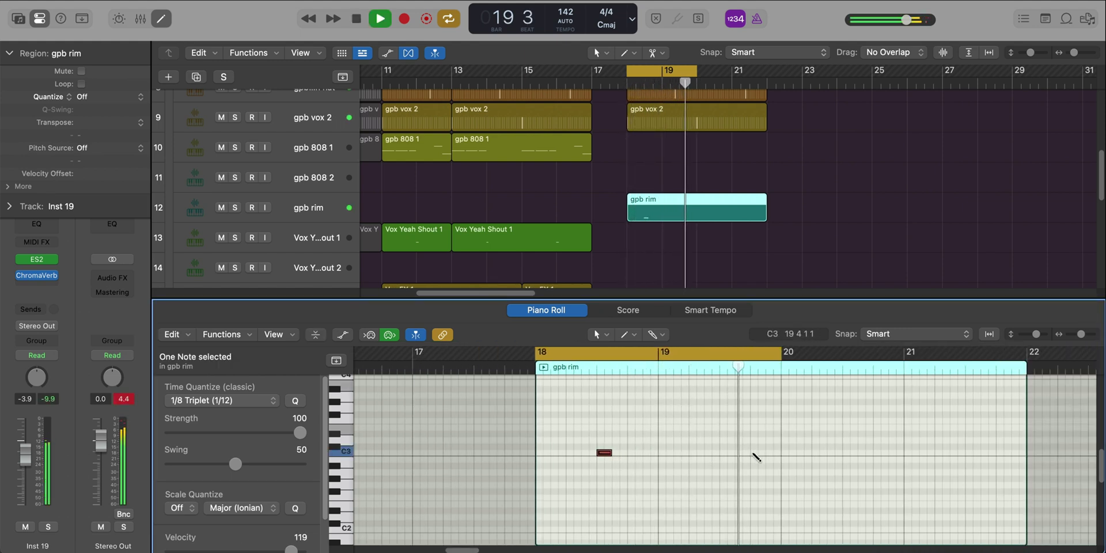
{"action": "left_click", "coordinate": [755, 452], "text": "super"}
- Copy both rim notes to beat 3 of bar 20 and beat 4 of bar 21, and play the section
{"action": "key", "text": "space"}
{"action": "left_click_drag", "start_coordinate": [790, 463], "coordinate": [576, 435]}
{"action": "key", "text": "super+c"}
{"action": "key", "text": "super+v"}
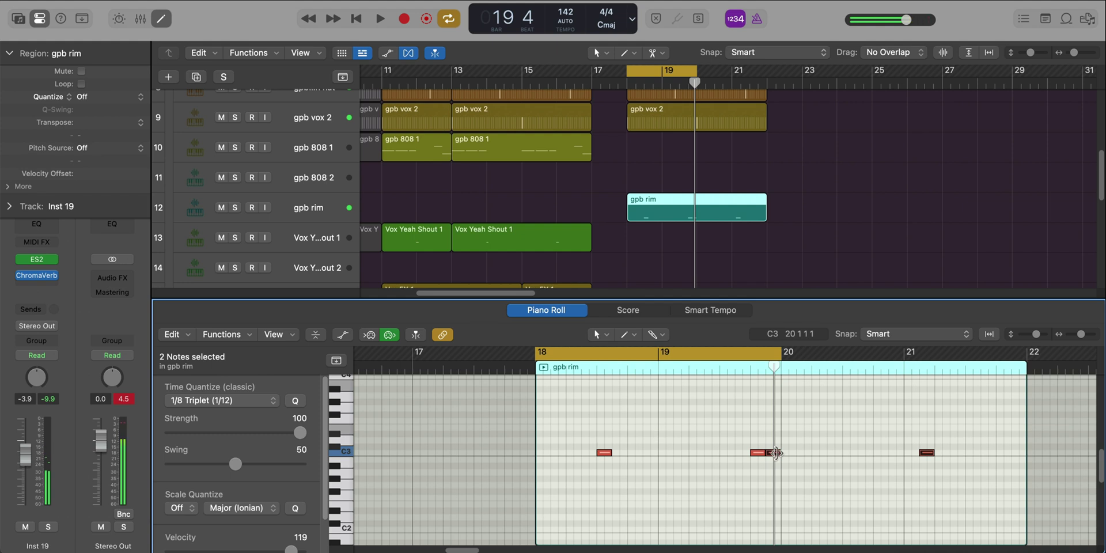
{"action": "left_click_drag", "start_coordinate": [775, 453], "coordinate": [852, 455]}
{"action": "key", "text": "space"}
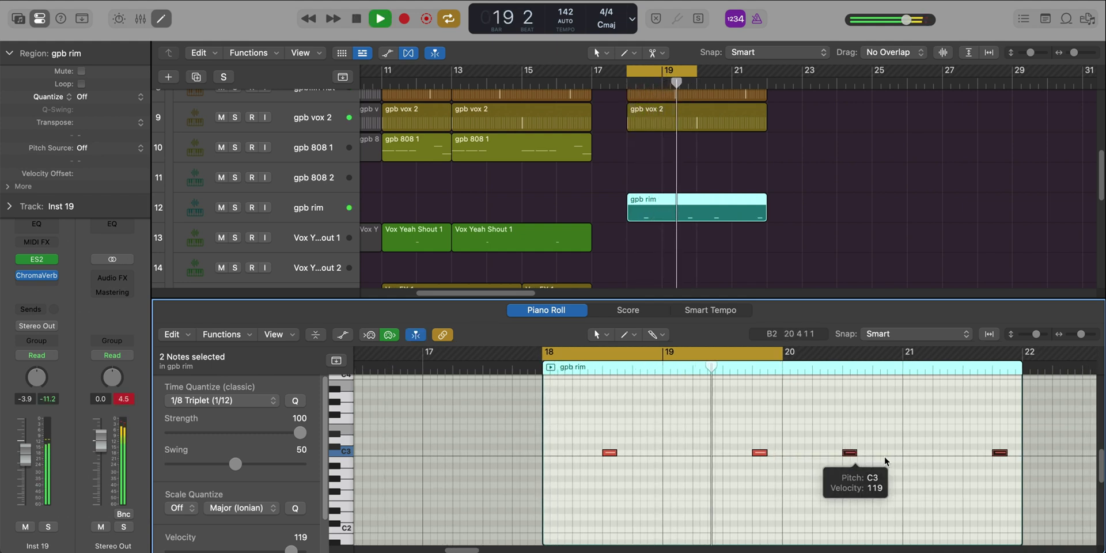
- Cycle bars 20 and 21 and add a shorter C3 rim note at 21 3 3
{"action": "key", "text": "c"}
{"action": "scroll", "coordinate": [848, 391], "scroll_direction": "down", "scroll_amount": 2}
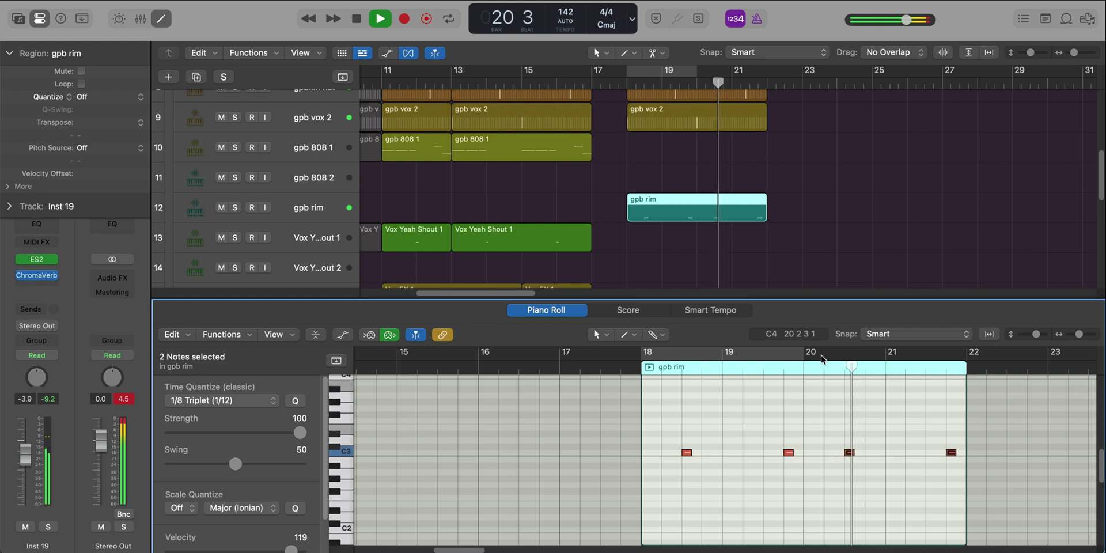
{"action": "left_click_drag", "start_coordinate": [814, 355], "coordinate": [973, 353]}
{"action": "scroll", "coordinate": [910, 448], "scroll_direction": "up", "scroll_amount": 5}
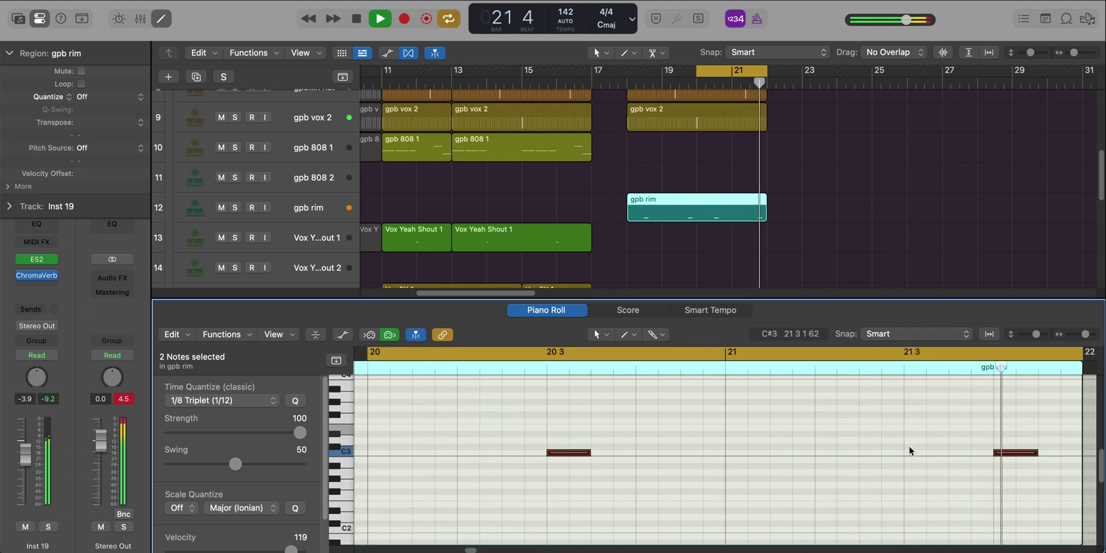
{"action": "key", "text": "space"}
{"action": "scroll", "coordinate": [910, 448], "scroll_direction": "down", "scroll_amount": 1}
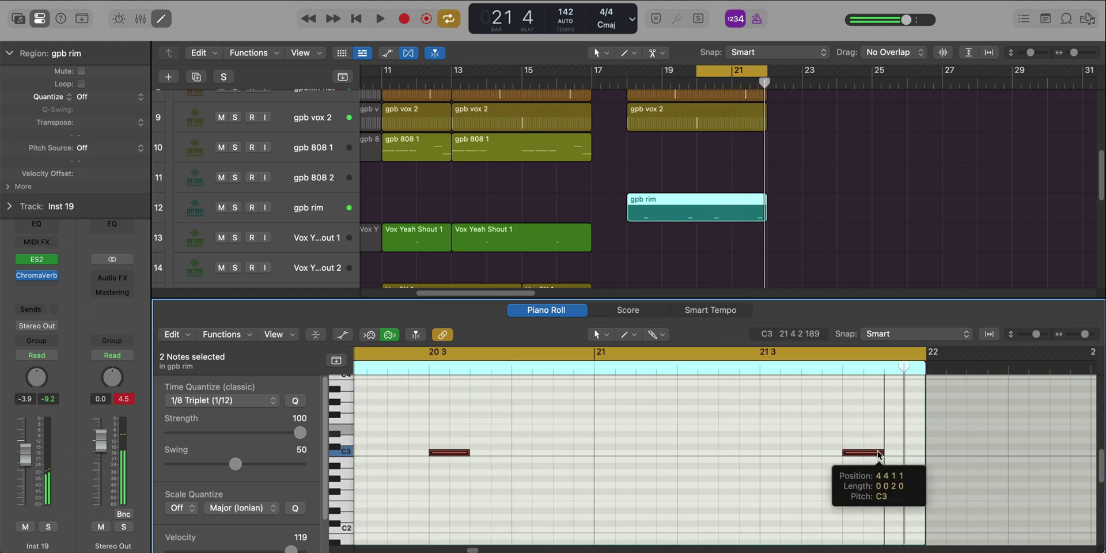
{"action": "left_click", "coordinate": [876, 473]}
{"action": "left_click", "coordinate": [804, 452], "text": "super"}
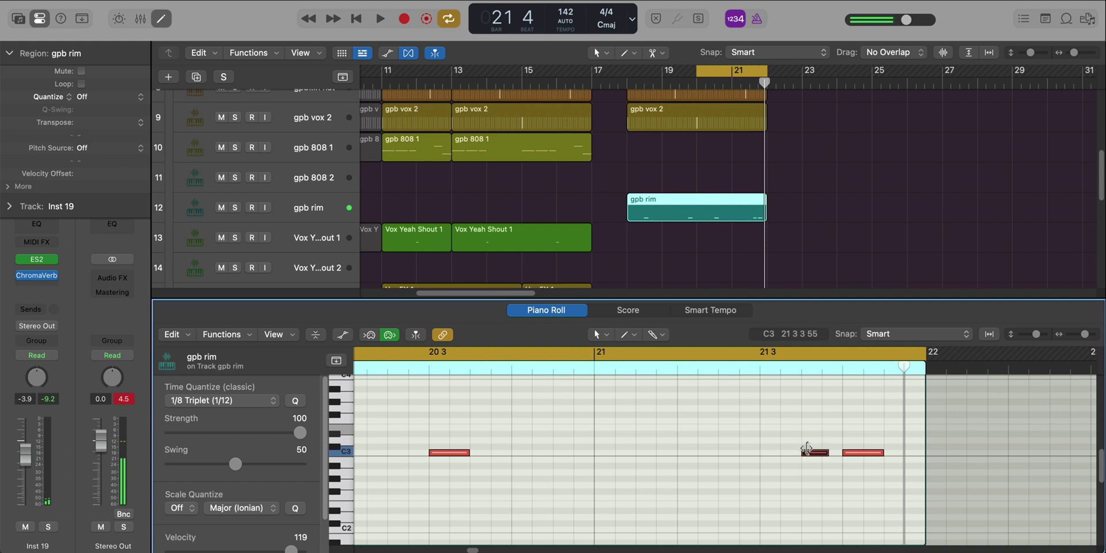
- Transpose the rim note on beat 4 of bar 21 up to G#3 and play the pattern
{"action": "left_click", "coordinate": [873, 454]}
{"action": "key", "text": "alt+Up"}
{"action": "key", "text": "alt+Up"}
{"action": "key", "text": "alt+Up"}
{"action": "key", "text": "alt+Up"}
{"action": "key", "text": "alt+Up"}
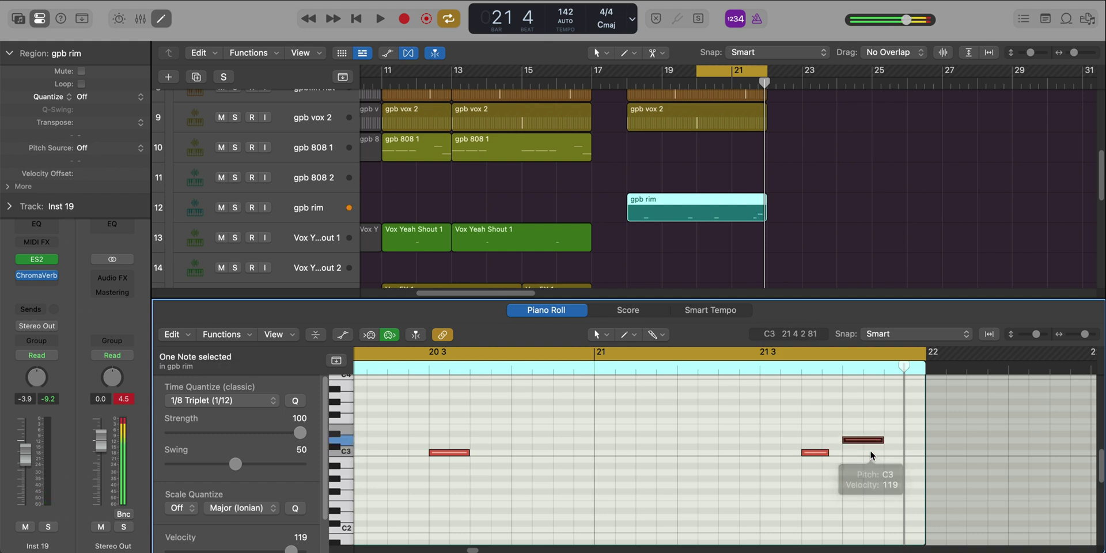
{"action": "key", "text": "space"}
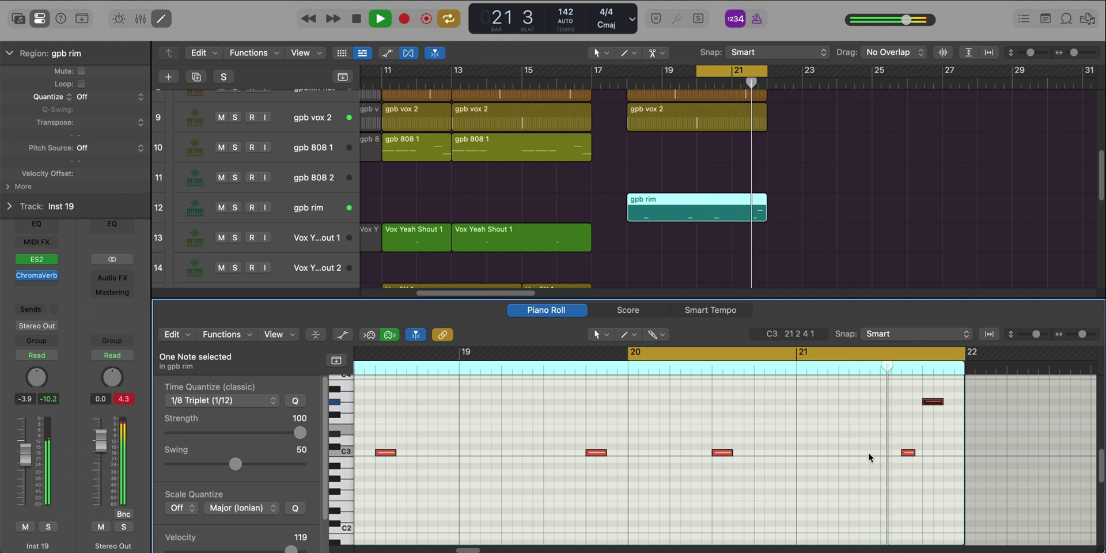
- Stretch the first C#0 note in the gpb 808 2 region to one and a half beats and repeat it once
{"action": "key", "text": "p"}
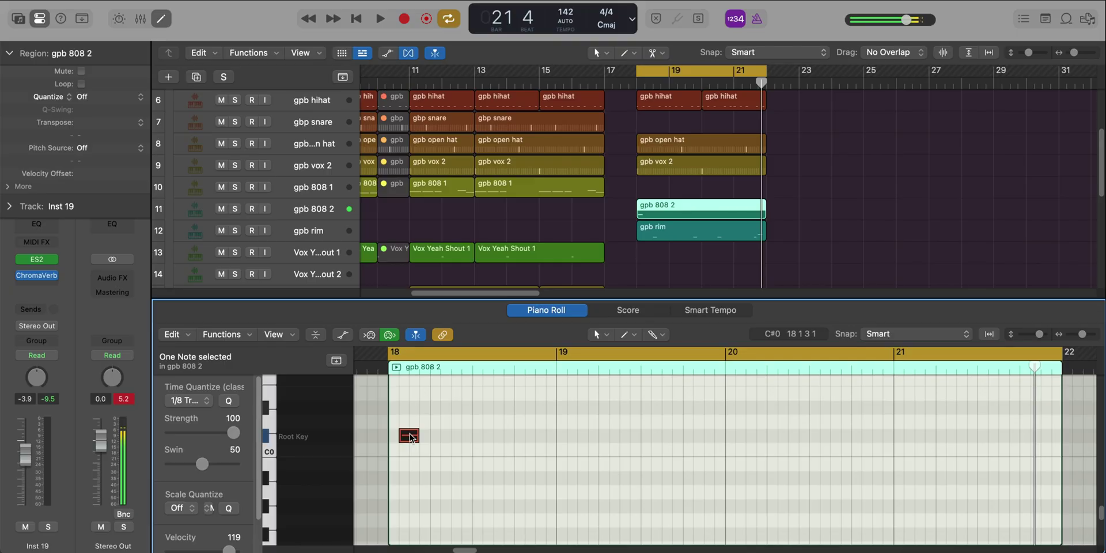
{"action": "left_click_drag", "start_coordinate": [411, 438], "coordinate": [449, 441]}
{"action": "key", "text": "space"}
{"action": "key", "text": "space"}
{"action": "key", "text": "super+r"}
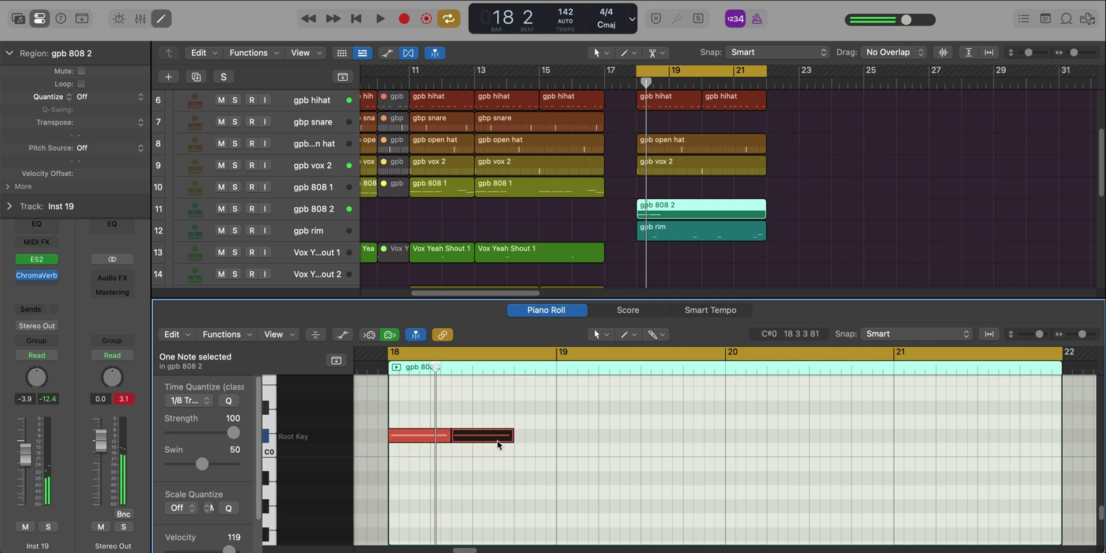
- Repeat the 808 note once more, trim the third note to end at bar 19, and play the pattern
{"action": "key", "text": "space"}
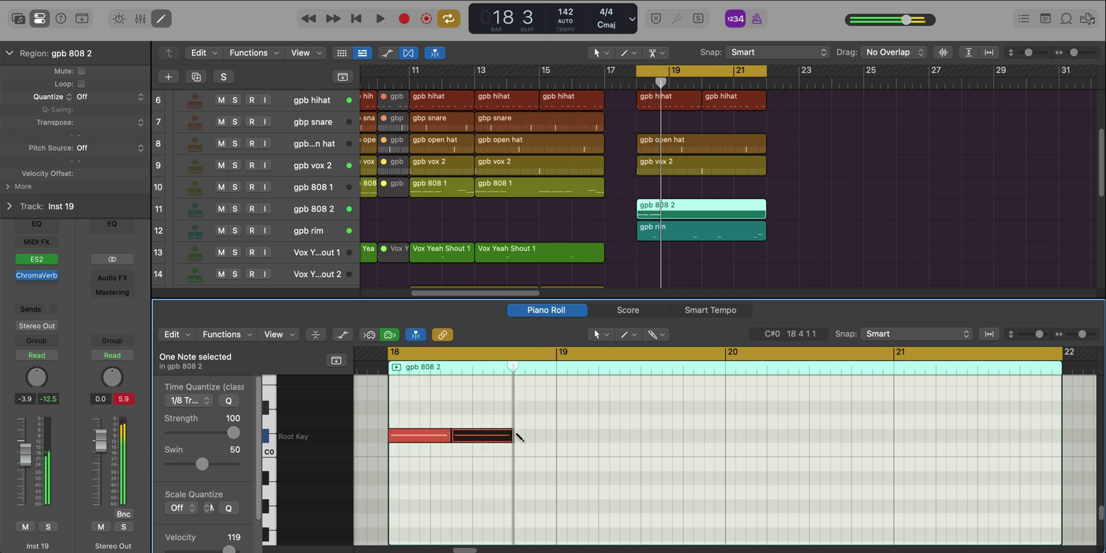
{"action": "key", "text": "super+r"}
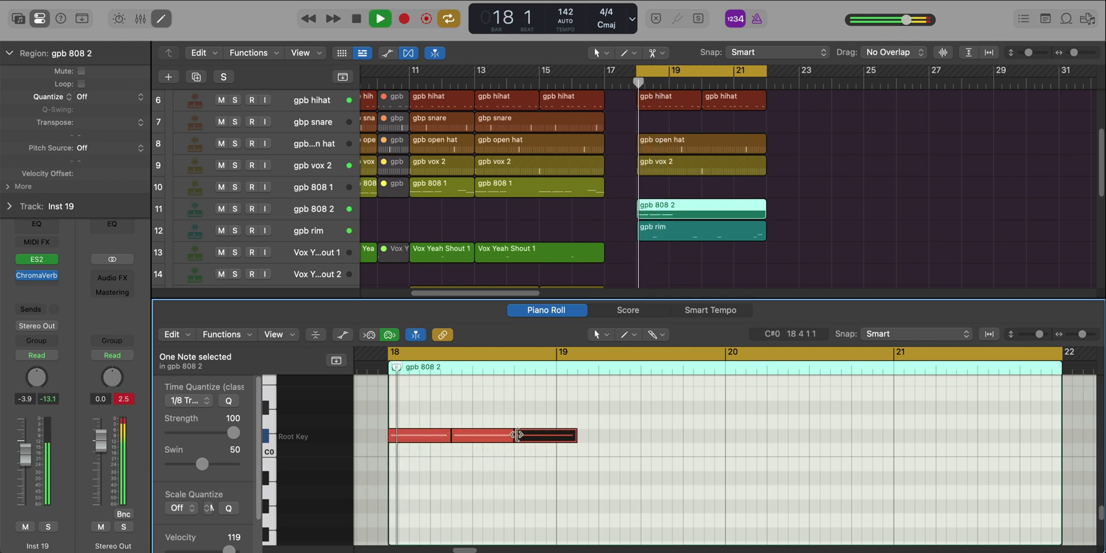
{"action": "key", "text": "space"}
{"action": "left_click_drag", "start_coordinate": [576, 436], "coordinate": [557, 439]}
{"action": "key", "text": "space"}
{"action": "left_click", "coordinate": [556, 437], "text": "ctrl+alt"}
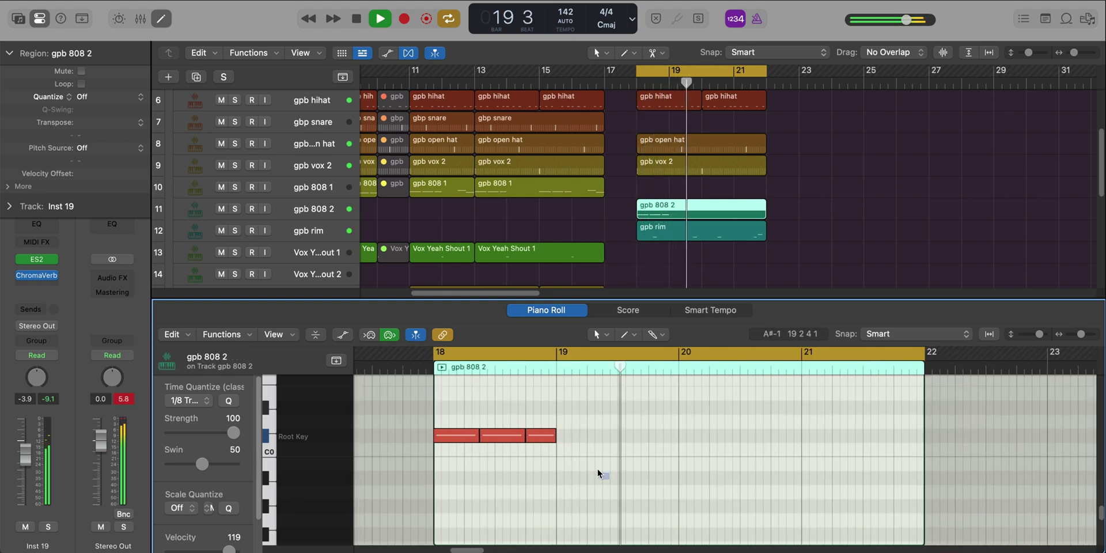
{"action": "left_click_drag", "start_coordinate": [610, 480], "coordinate": [710, 437]}
{"action": "key", "text": "p"}
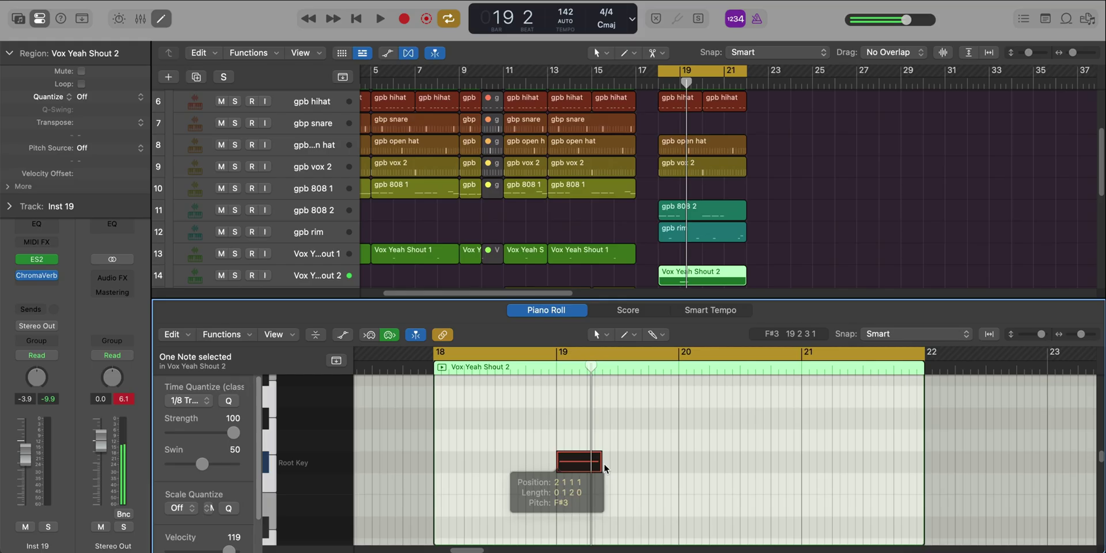
- Extend the F#3 note in the Vox Yeah Shout 2 region across bar 19 and add a matching full-bar note in bar 21
{"action": "left_click_drag", "start_coordinate": [604, 464], "coordinate": [678, 464]}
{"action": "left_click", "coordinate": [807, 466]}
{"action": "key", "text": "space"}
{"action": "left_click", "coordinate": [784, 477], "text": "ctrl+alt"}
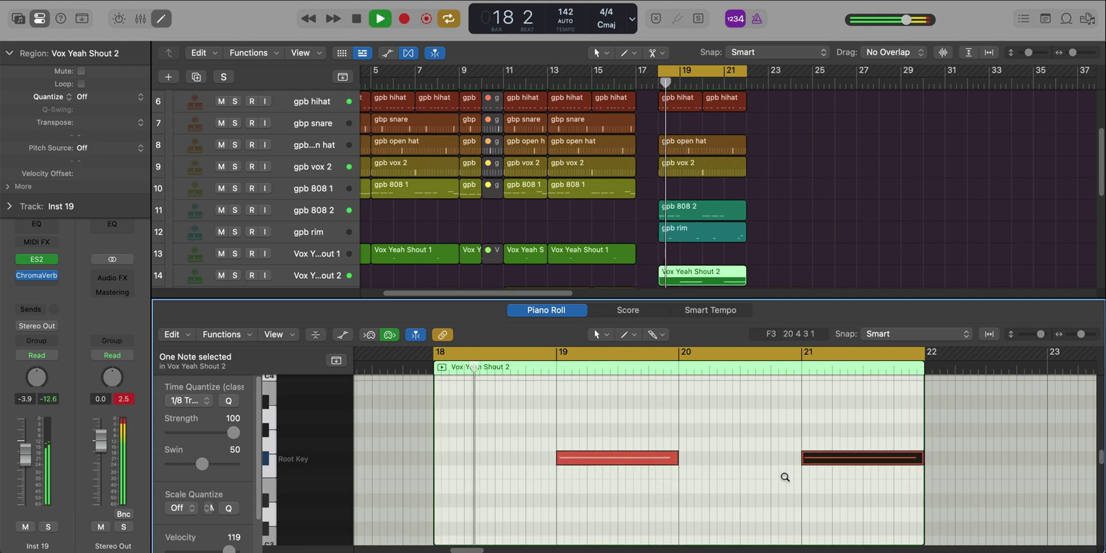
{"action": "left_click", "coordinate": [784, 477], "text": "ctrl+alt"}
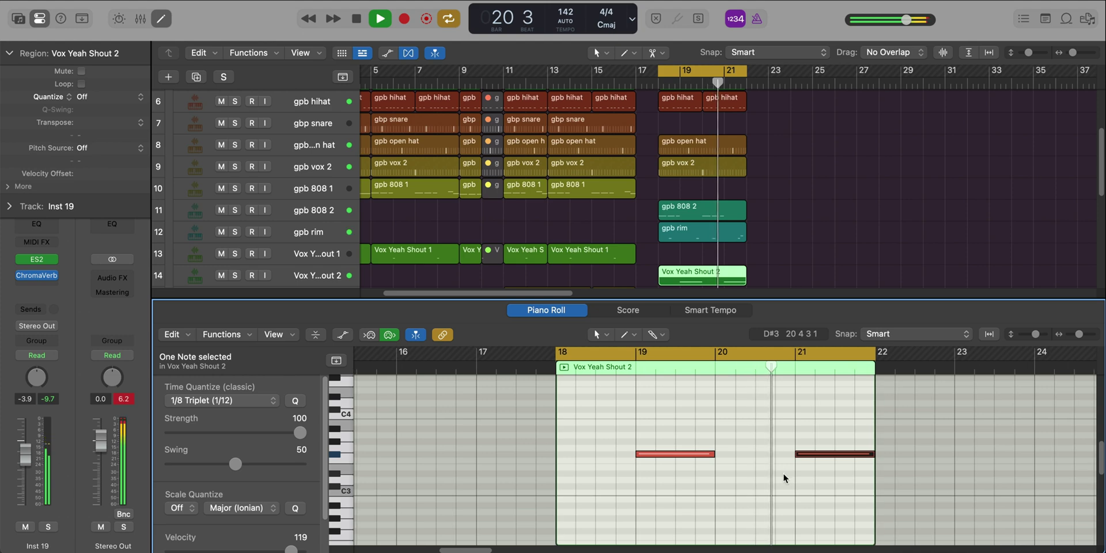
- Select all regions in bars 18 to 21 and repeat them once into bars 22 to 25
{"action": "key", "text": "e"}
{"action": "left_click", "coordinate": [785, 477], "text": "ctrl+alt"}
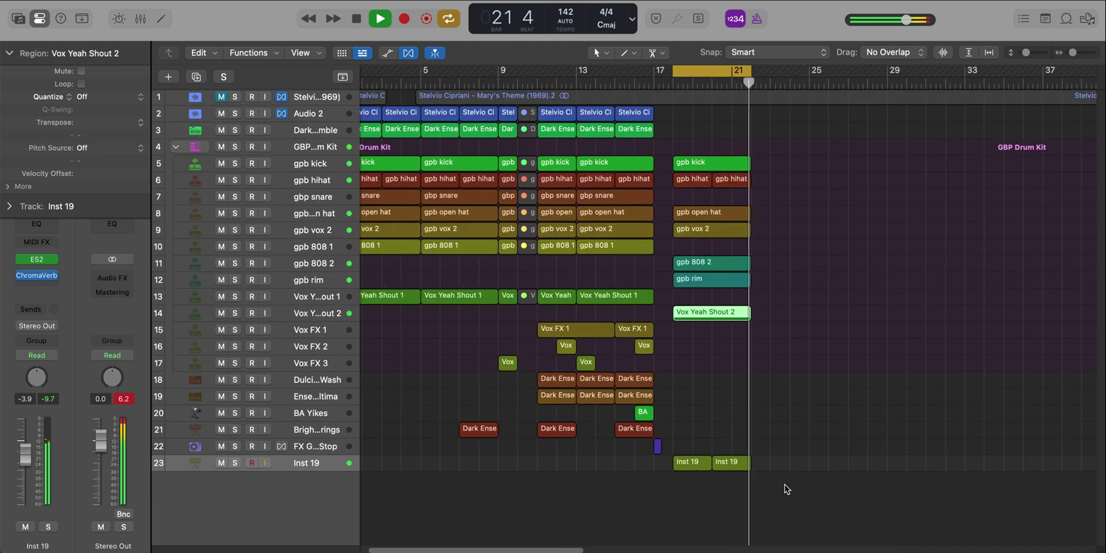
{"action": "key", "text": "space"}
{"action": "left_click_drag", "start_coordinate": [792, 491], "coordinate": [674, 167]}
{"action": "key", "text": "super+r"}
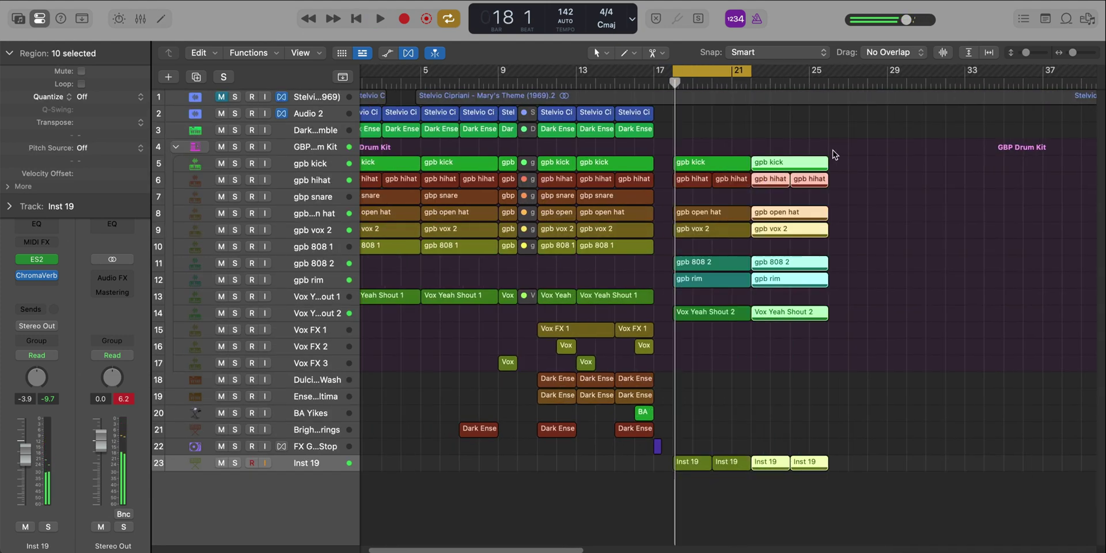
- Loop bars 22 to 25, fill the end of bar 22 in the copied gpb 808 2 region with three short C#0 notes, and play it
{"action": "left_click", "coordinate": [803, 163]}
{"action": "key", "text": "super+u"}
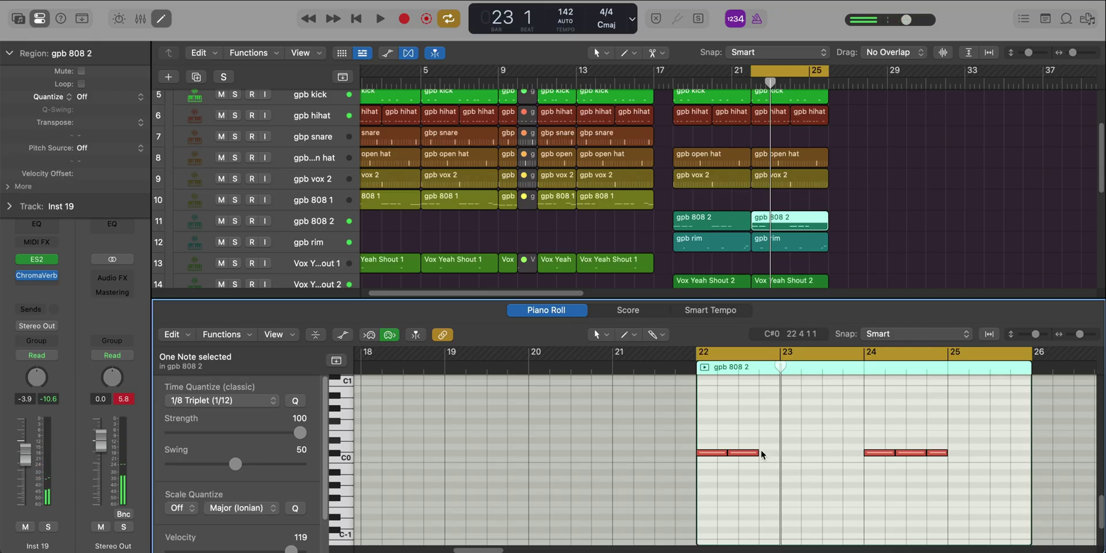
{"action": "left_click_drag", "start_coordinate": [759, 452], "coordinate": [778, 452]}
{"action": "key", "text": "space"}
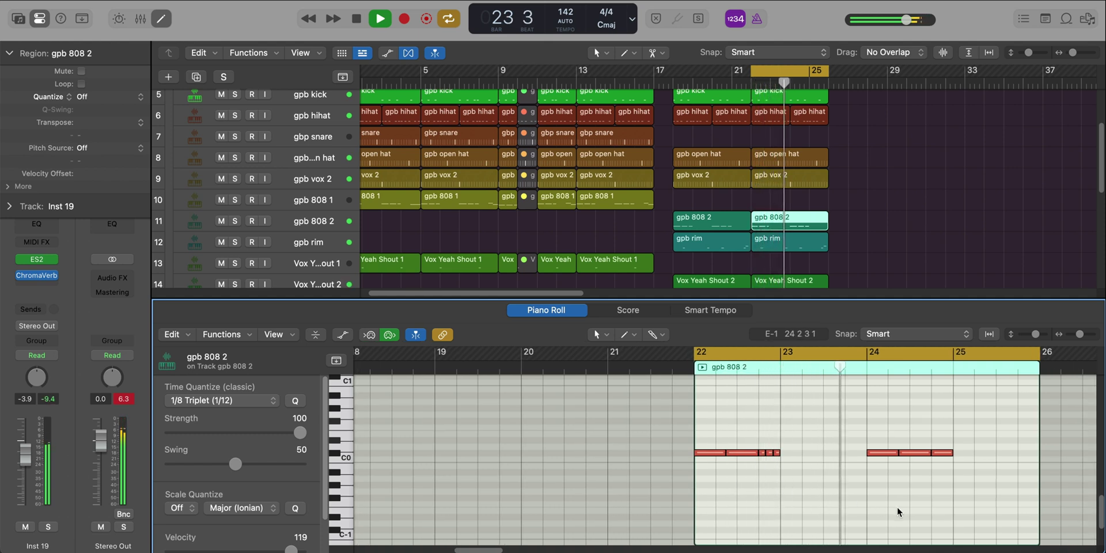
{"action": "key", "text": "space"}
- Replace the three 808 notes in bar 24 with a one-bar G#-1 note starting at bar 23 beat 3, and play the pattern
{"action": "left_click_drag", "start_coordinate": [976, 480], "coordinate": [885, 451]}
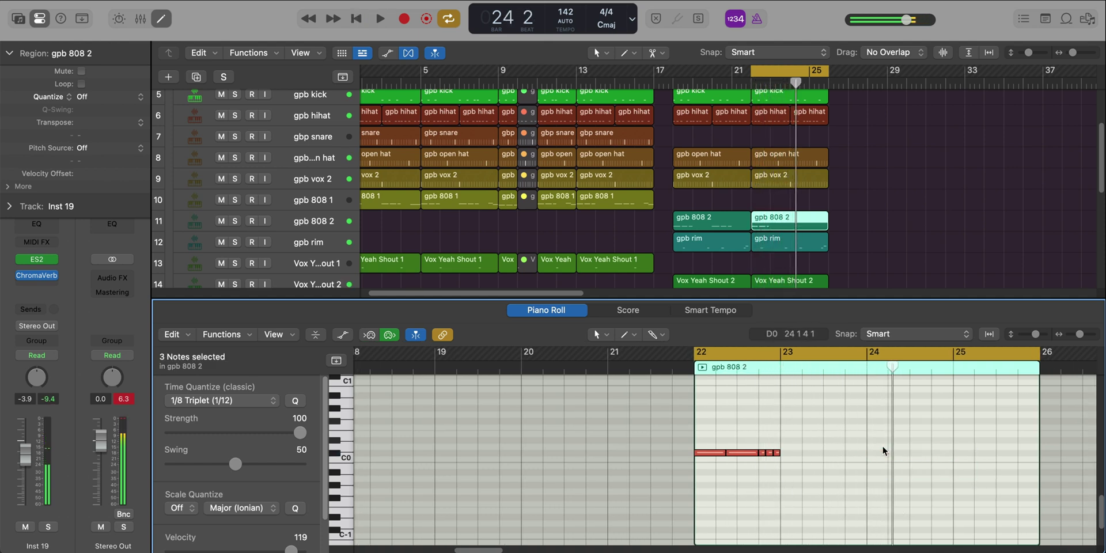
{"action": "left_click", "coordinate": [827, 485]}
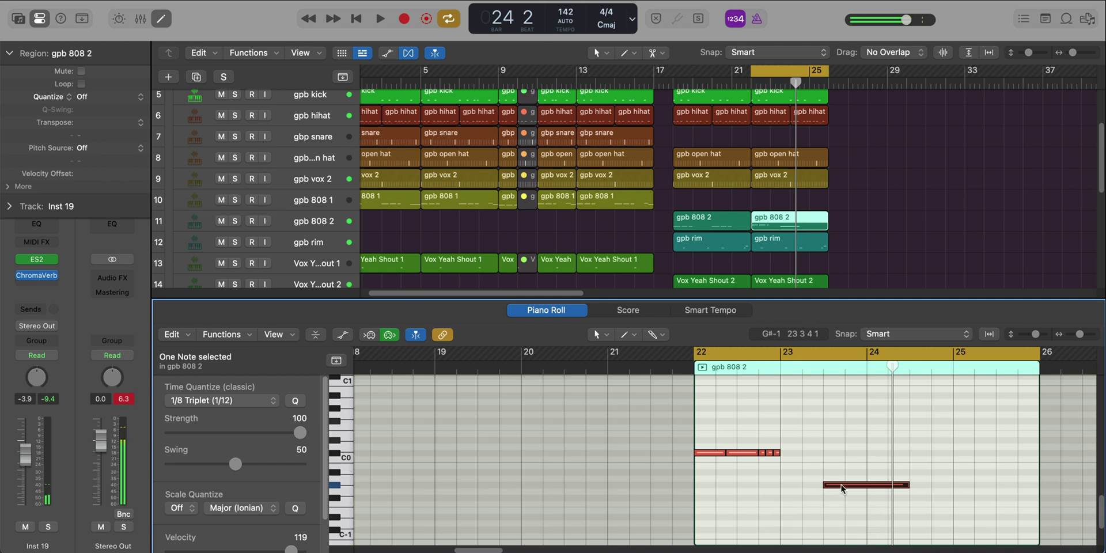
{"action": "key", "text": "space"}
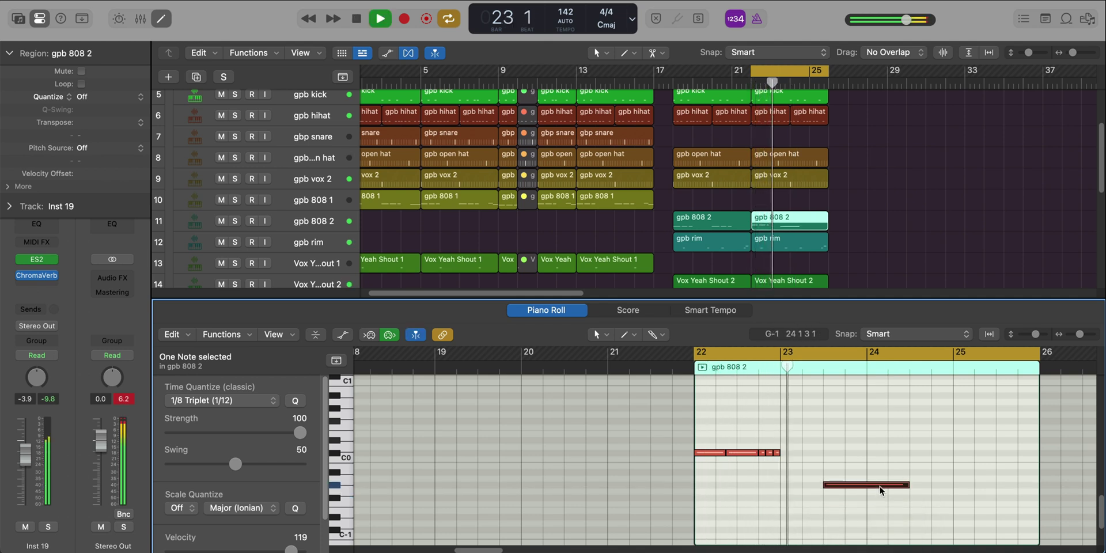
{"action": "key", "text": "space"}
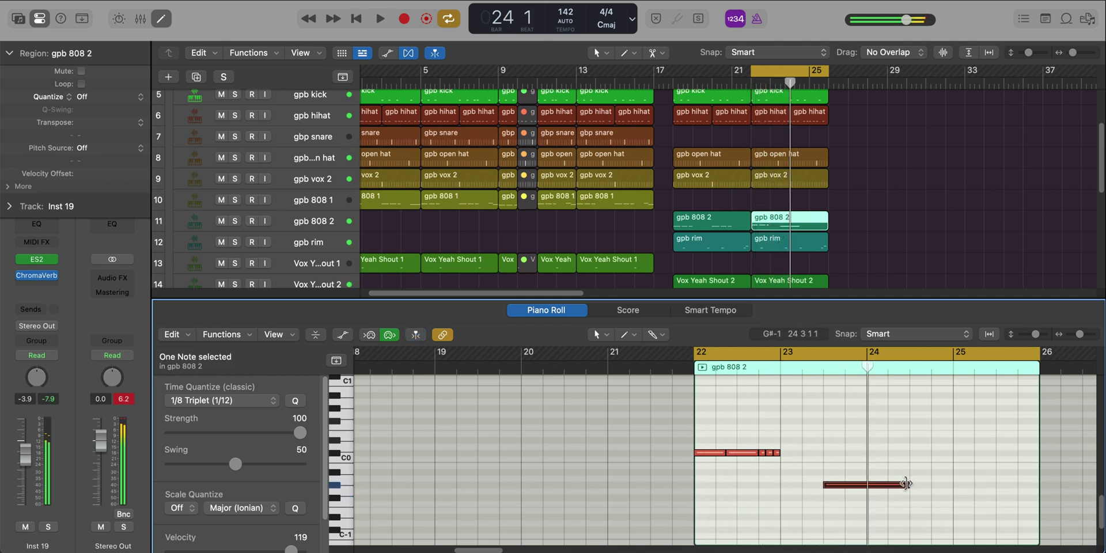
- Shorten the G#-1 note to end at bar 24 and play the copied 808 pattern
{"action": "left_click_drag", "start_coordinate": [906, 484], "coordinate": [862, 485]}
{"action": "key", "text": "space"}
{"action": "left_click", "coordinate": [838, 503], "text": "ctrl+alt"}
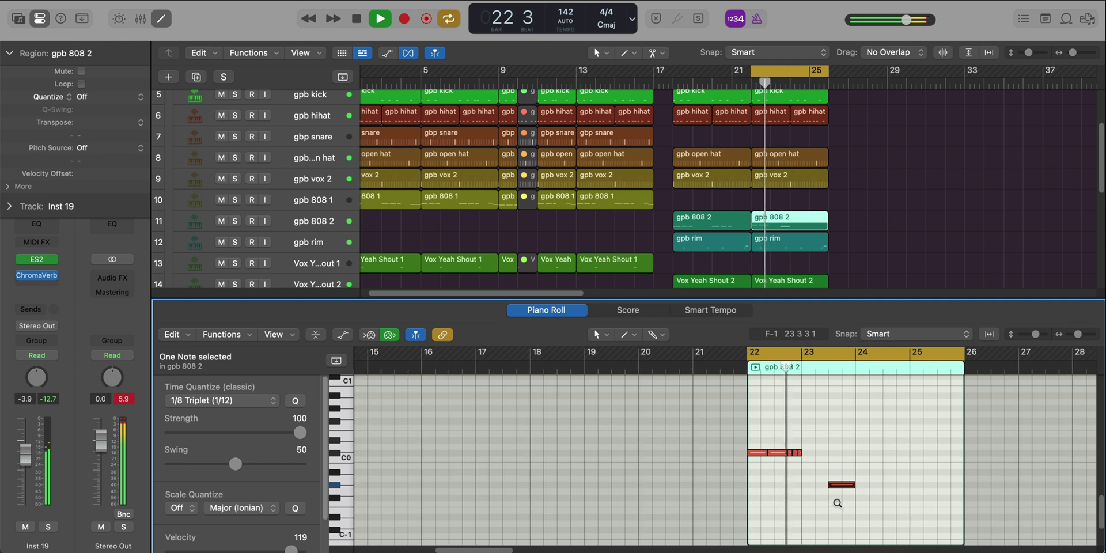